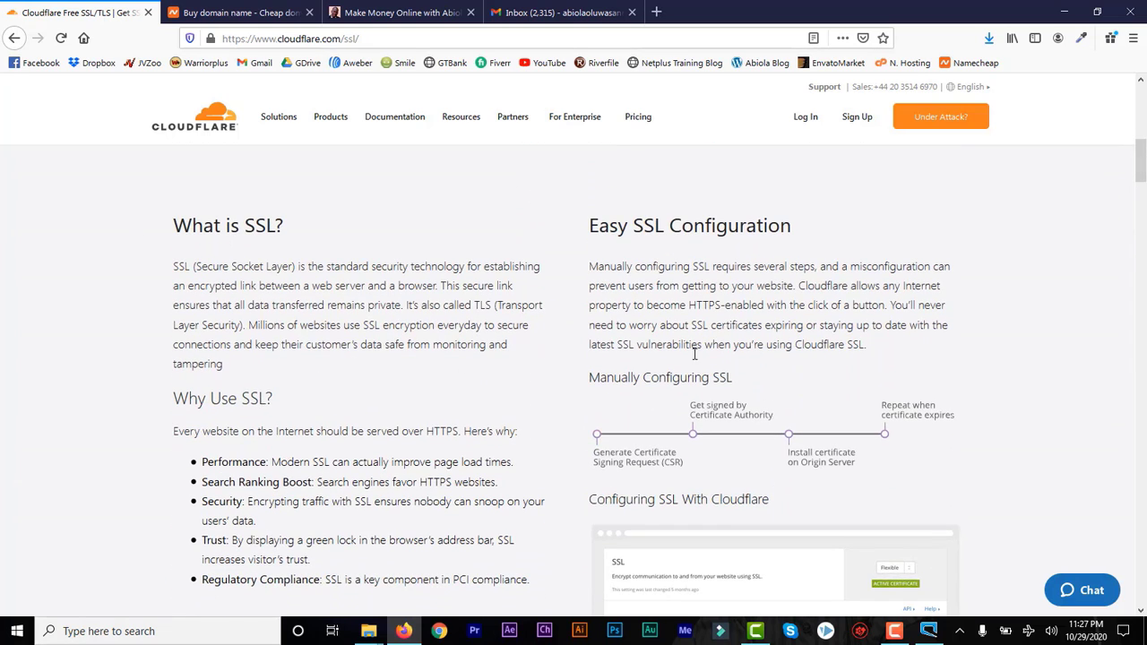
# Scroll back to the top of the Cloudflare Free SSL/TLS overview page.
pyautogui.click(1145, 194)
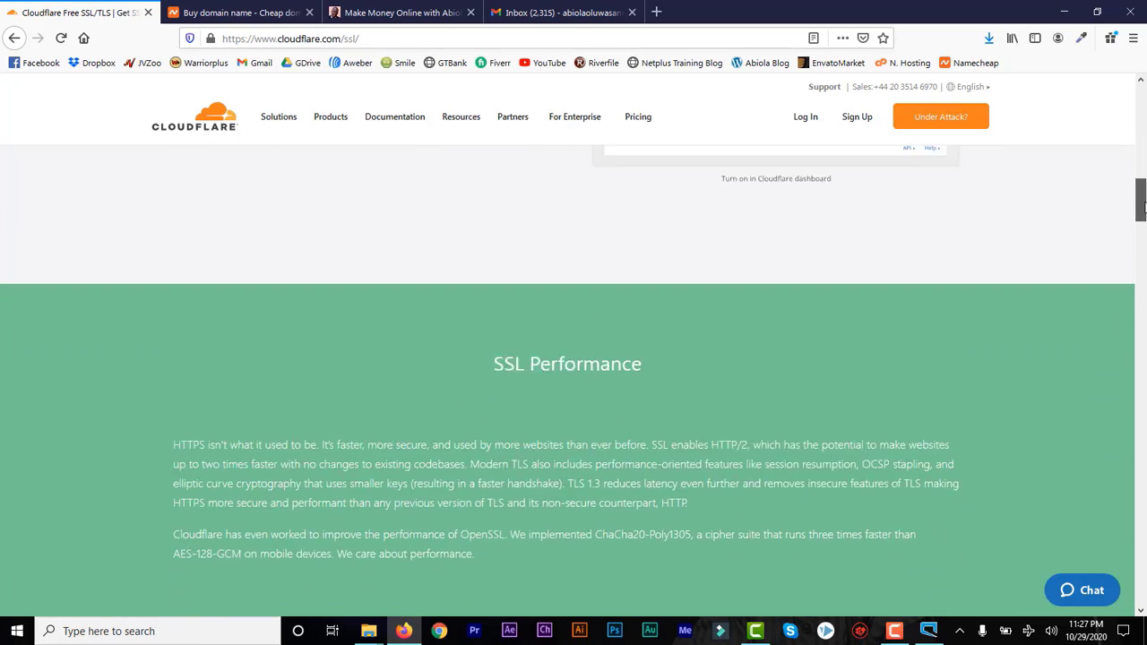
pyautogui.moveTo(1142, 205); pyautogui.dragTo(1142, 133)
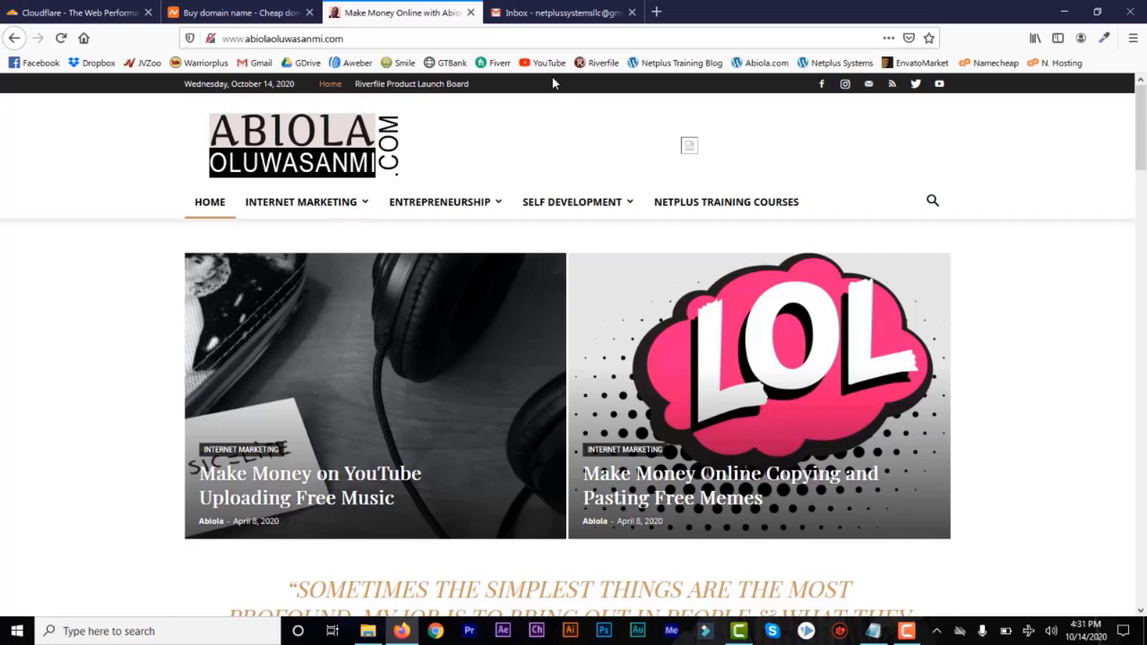
# Confirm Firefox reports abiolaoluwasanmi.com as 'Connection not secure'.
pyautogui.click(212, 38)
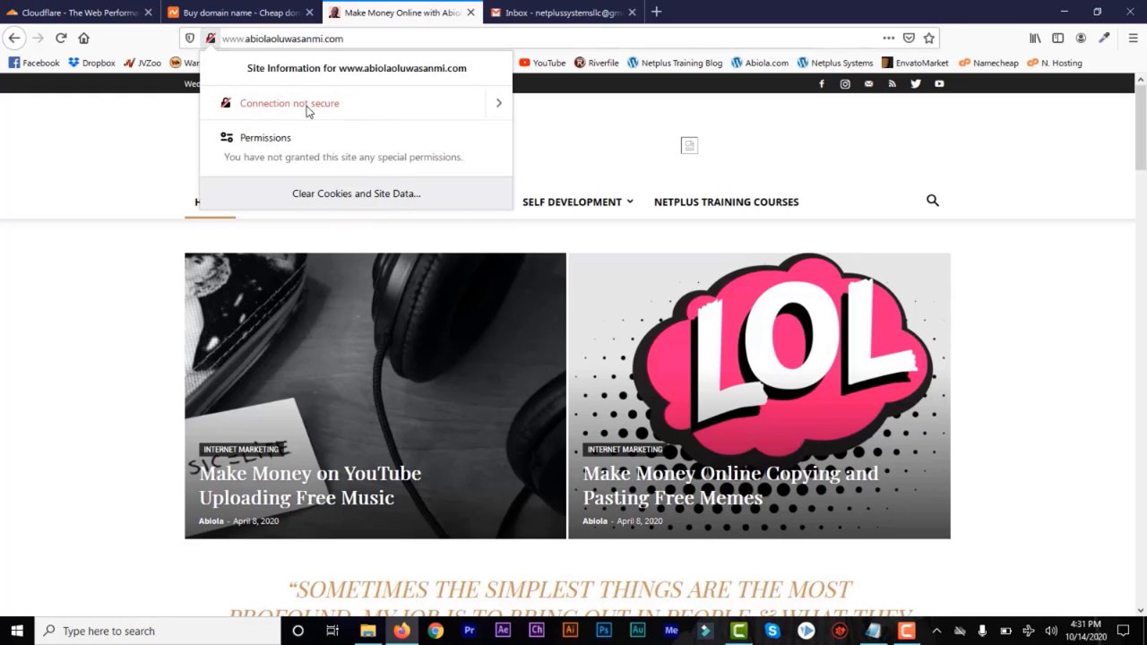
pyautogui.click(349, 38)
pyautogui.click(350, 38)
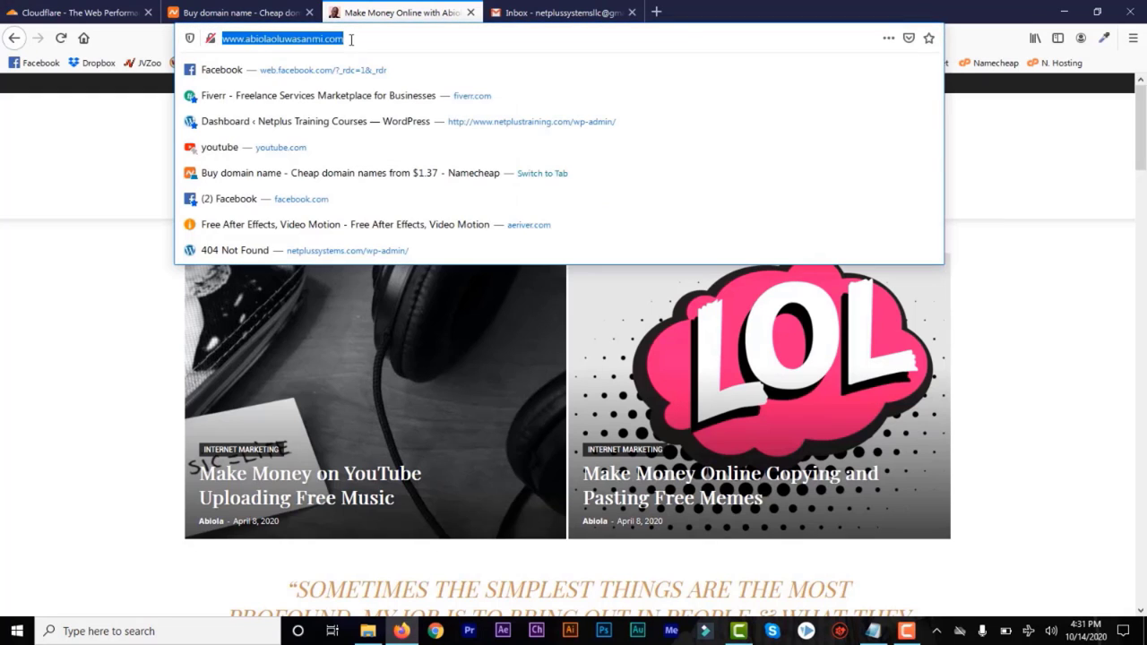
pyautogui.click(1073, 178)
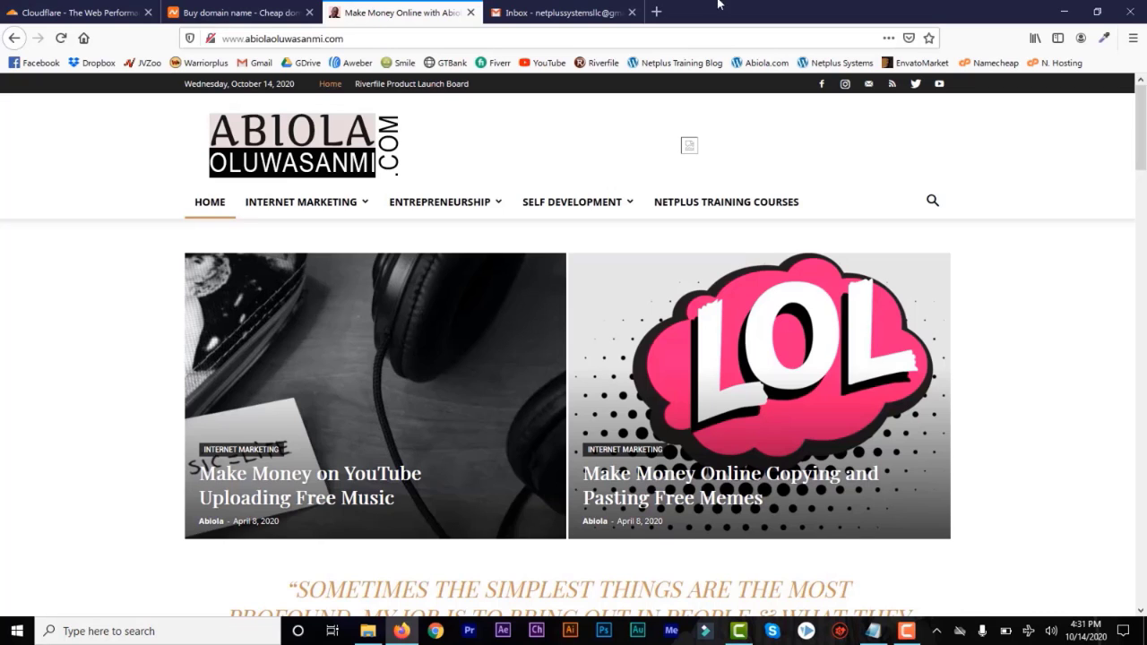
# Look over the Namecheap and Abiola site pages, then return to the Cloudflare home page.
pyautogui.click(246, 10)
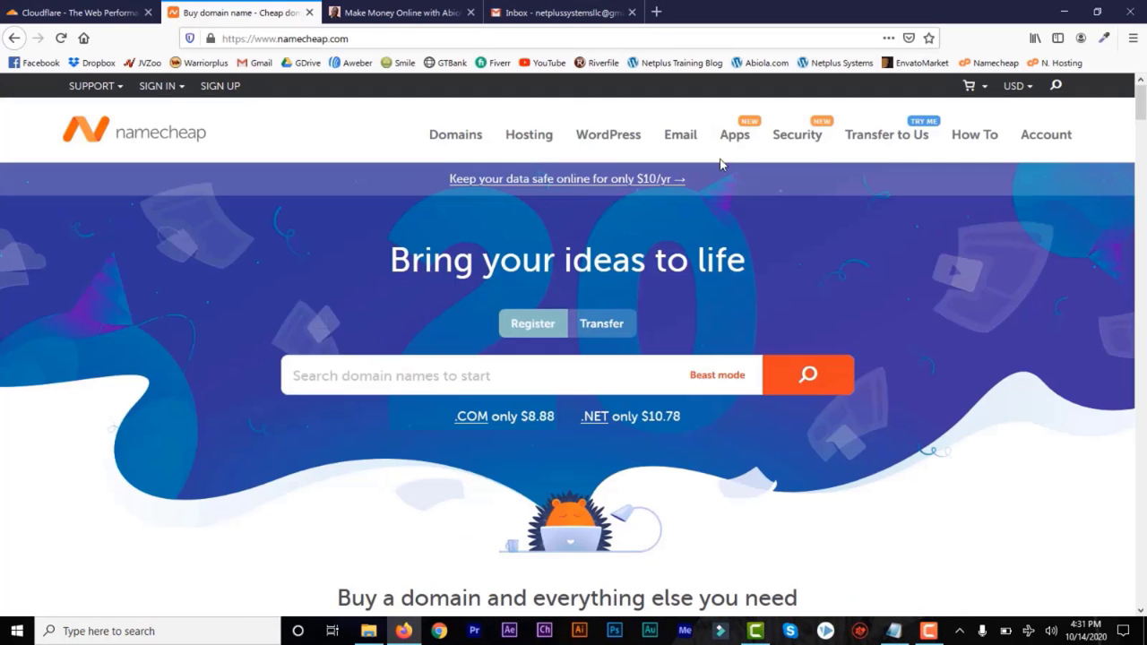
pyautogui.moveTo(791, 146)
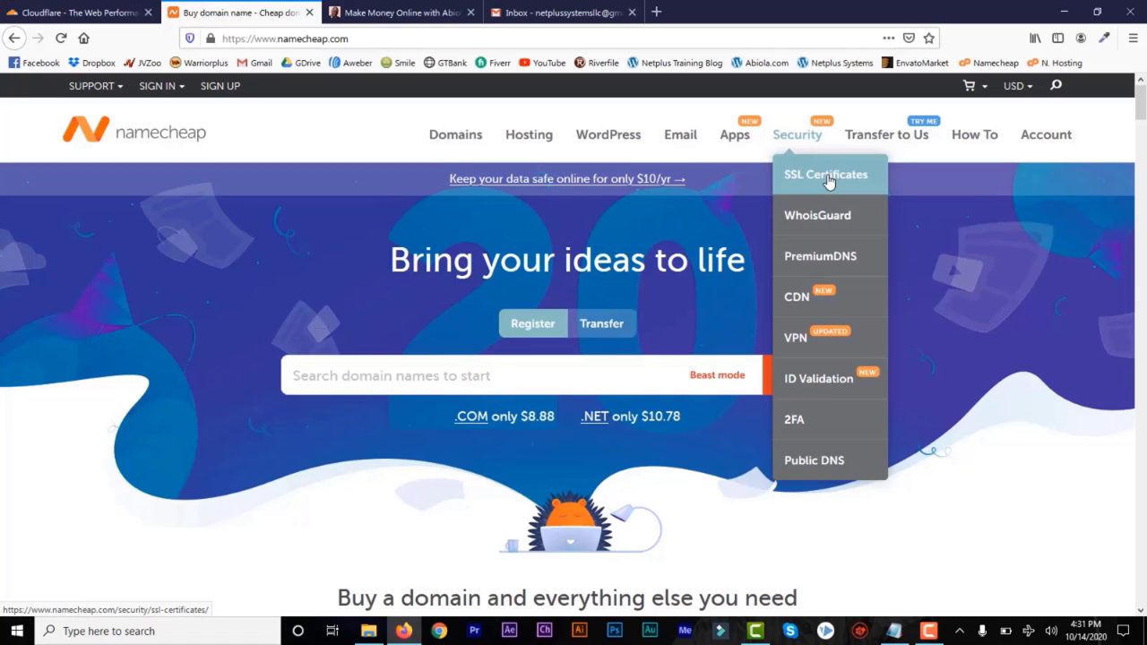
pyautogui.click(397, 11)
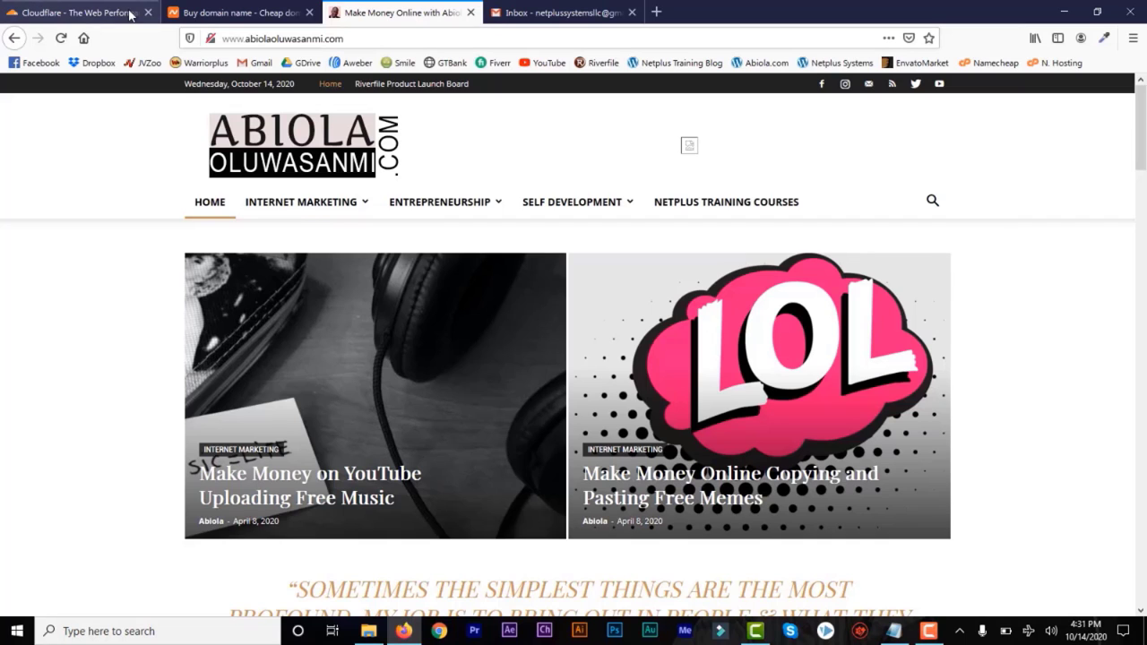
pyautogui.click(99, 13)
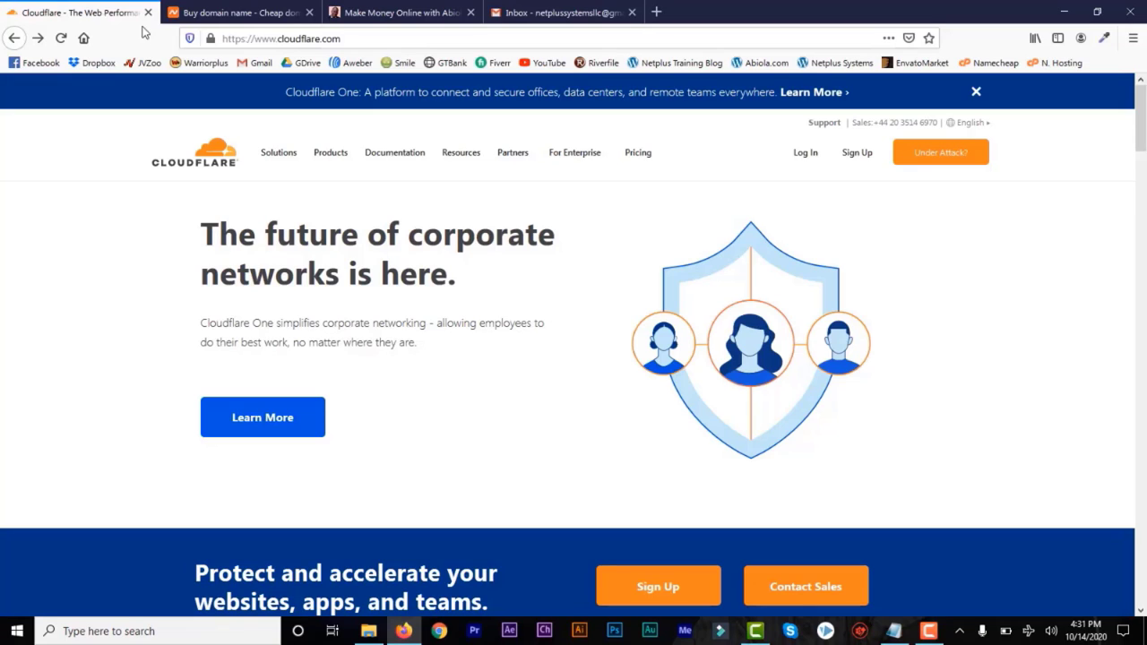
pyautogui.click(245, 39)
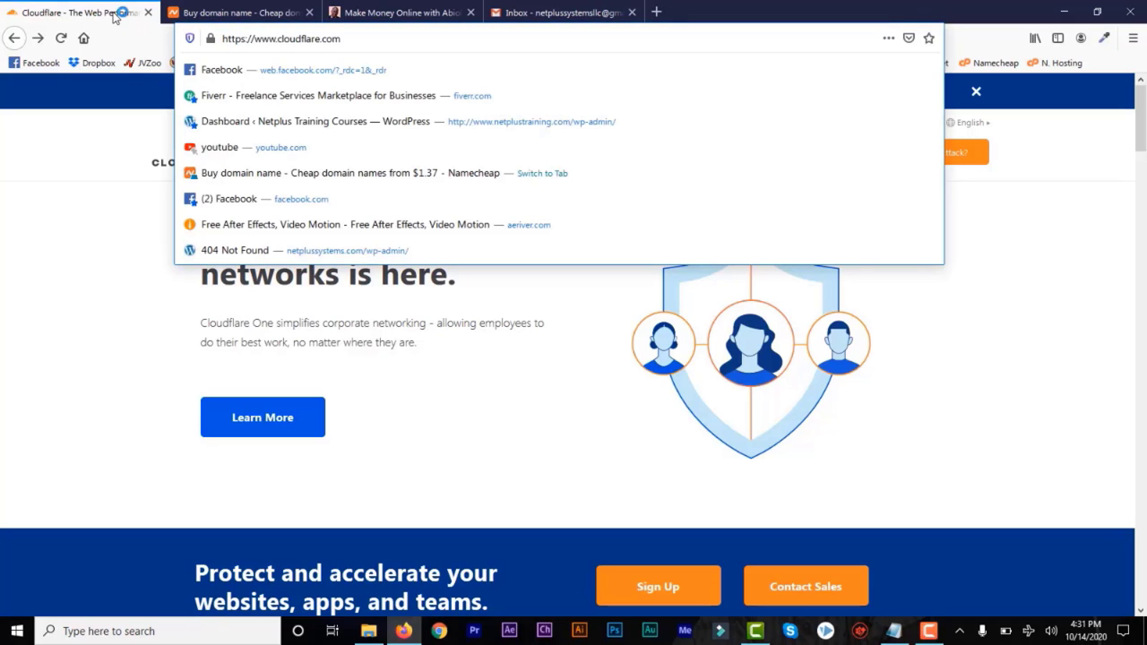
pyautogui.click(383, 14)
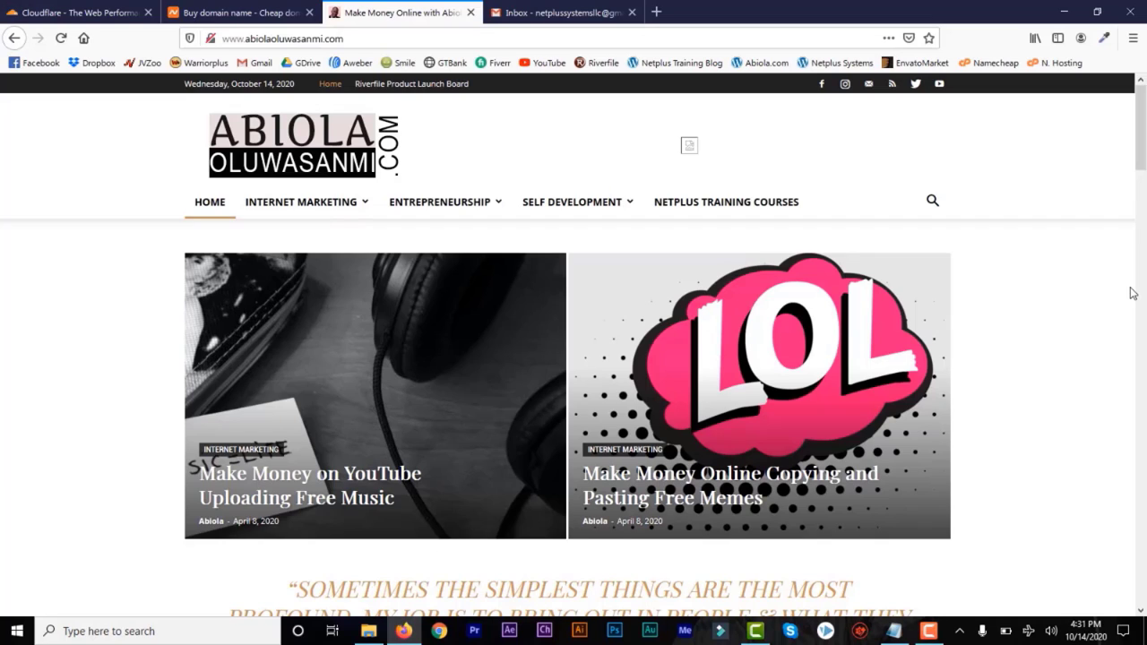
pyautogui.click(99, 9)
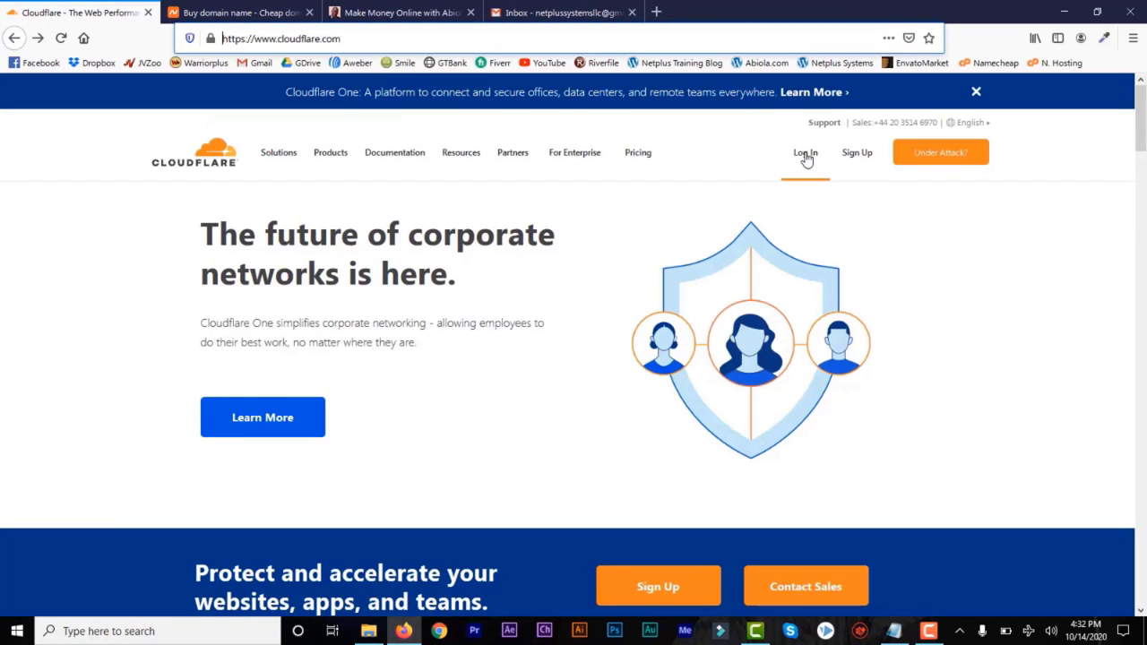
# Sign up for Cloudflare with an e-mail address and password, updating the saved browser login.
pyautogui.click(859, 159)
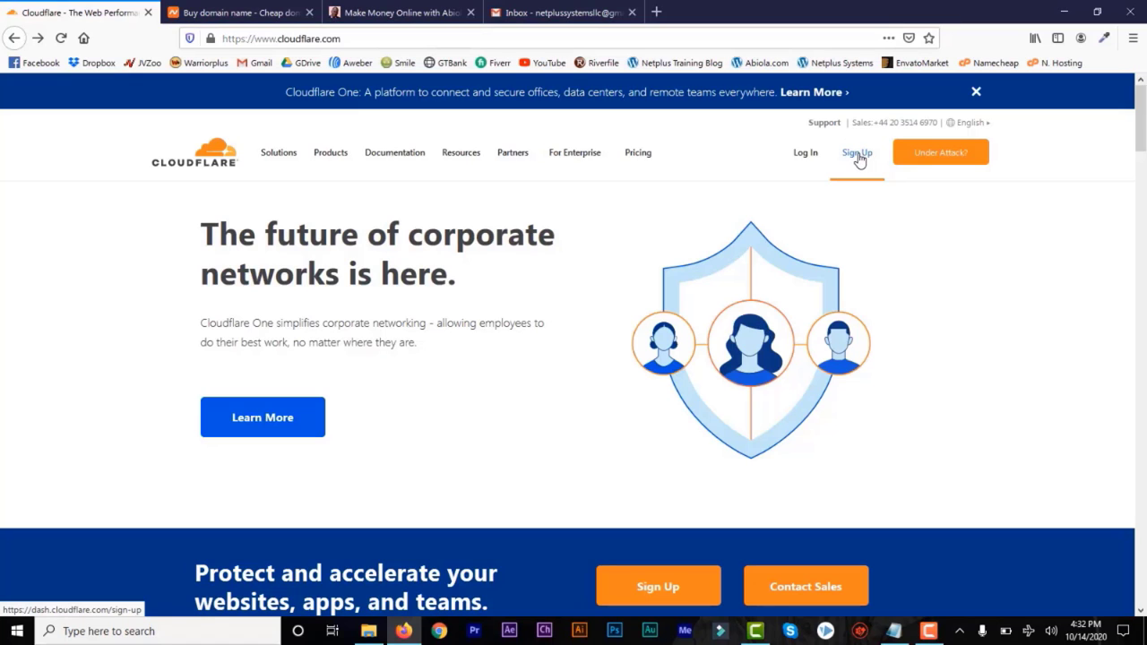
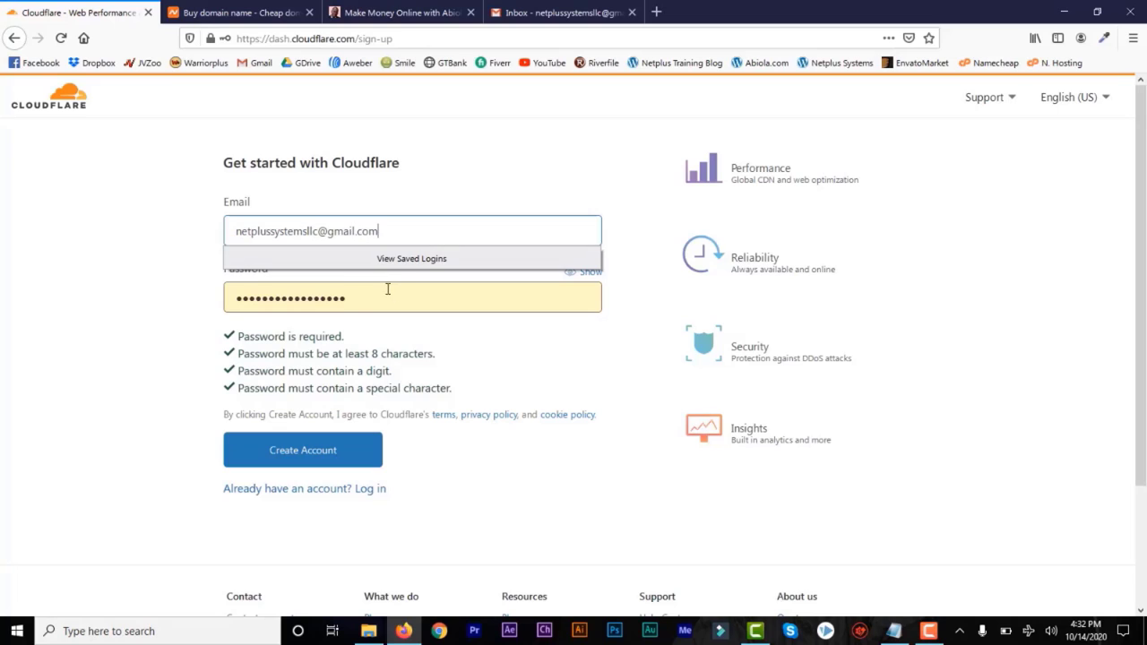
pyautogui.click(356, 300)
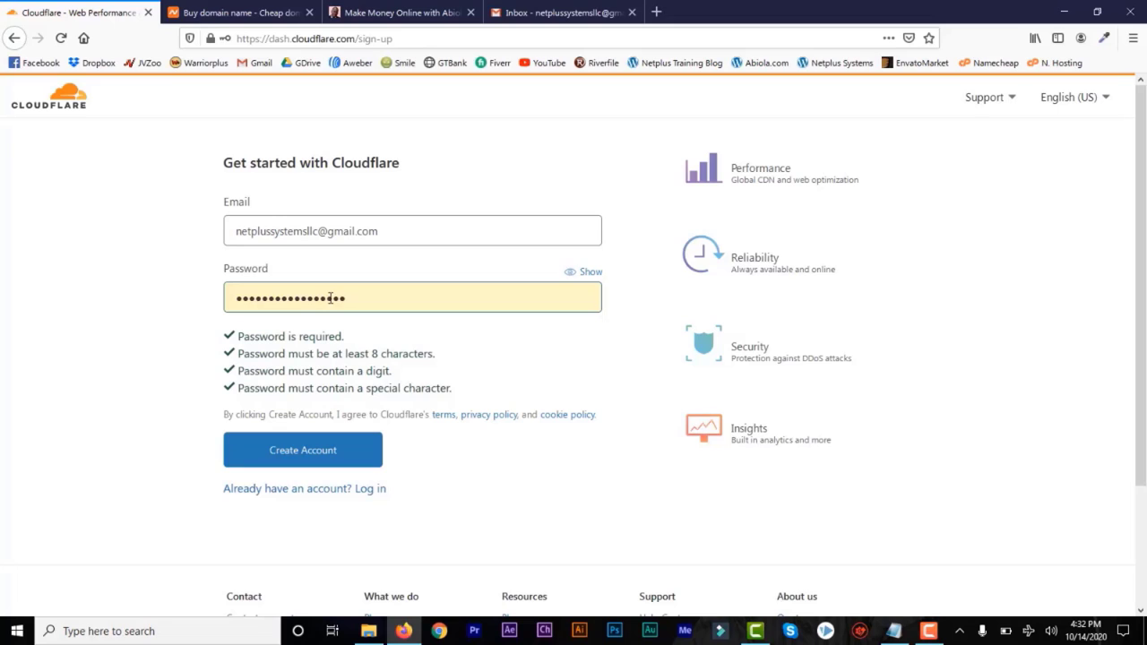
pyautogui.hotkey('ctrl', 'a')
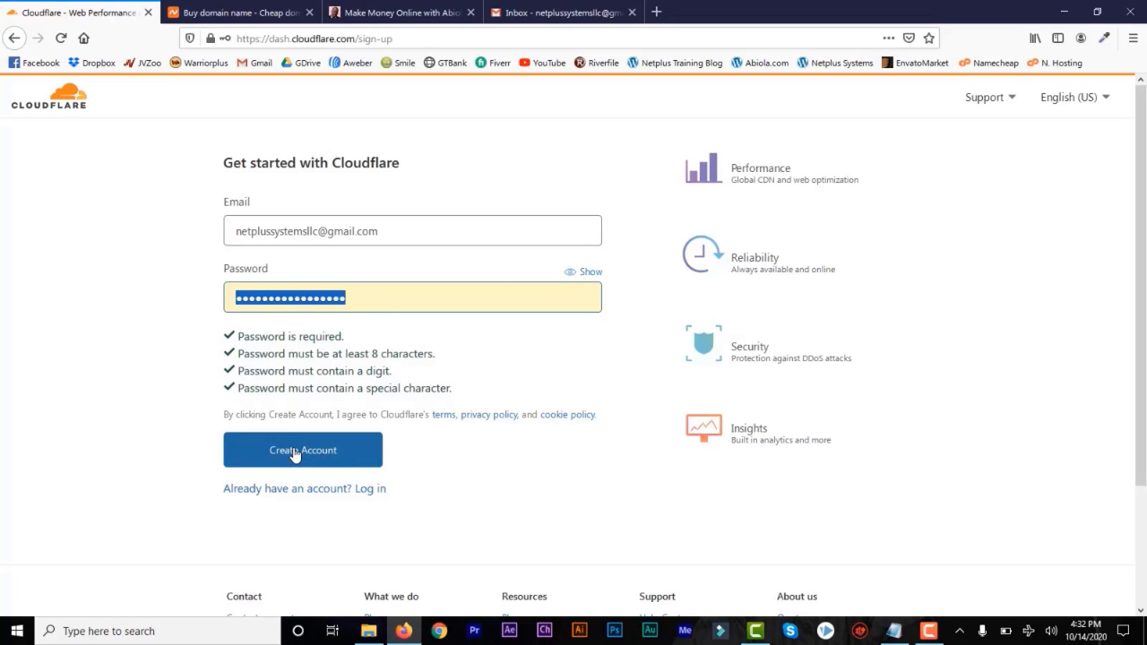
pyautogui.click(295, 454)
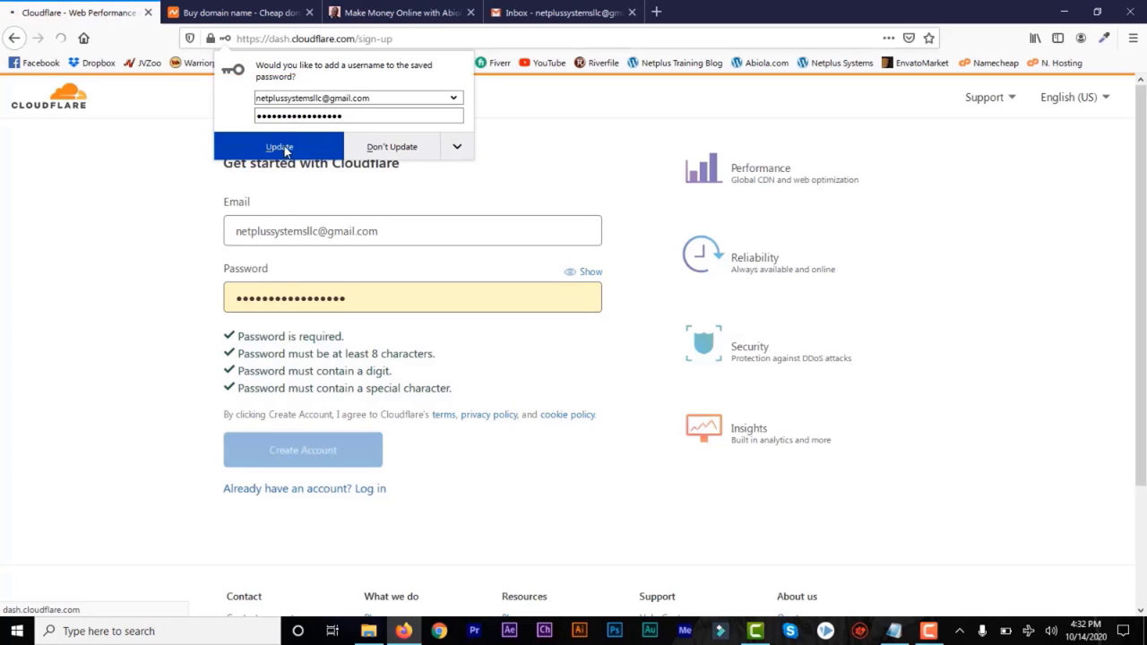
pyautogui.click(285, 150)
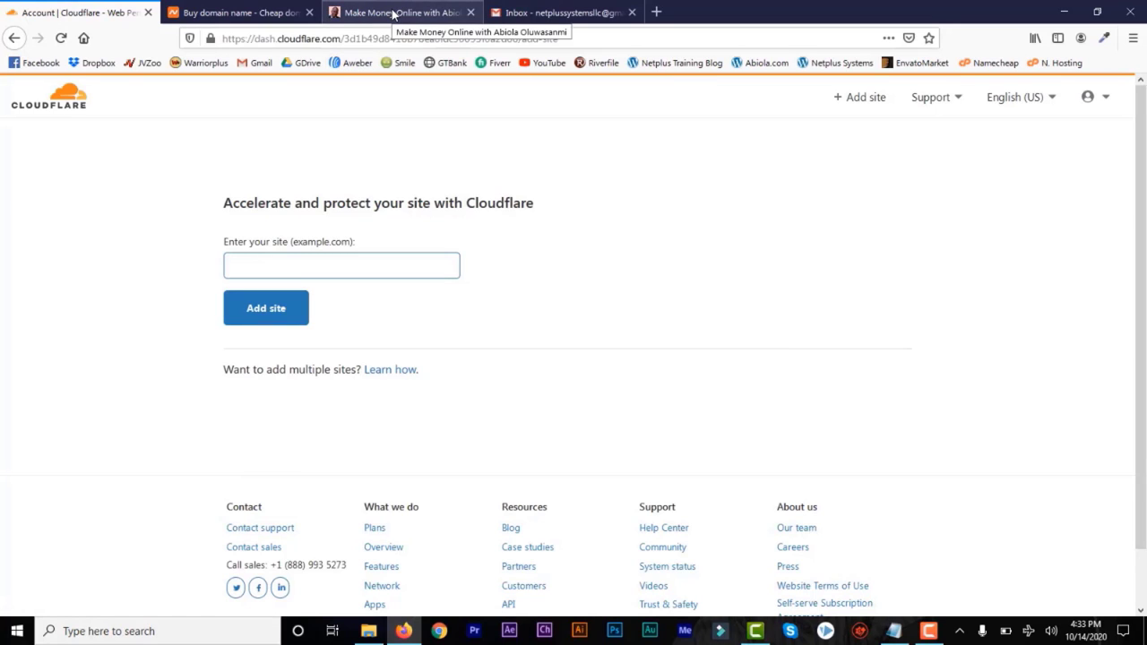
# Add abiolaoluwasanmi.com as a site and confirm the Free plan.
pyautogui.write('biolaoluwasanmi.com')
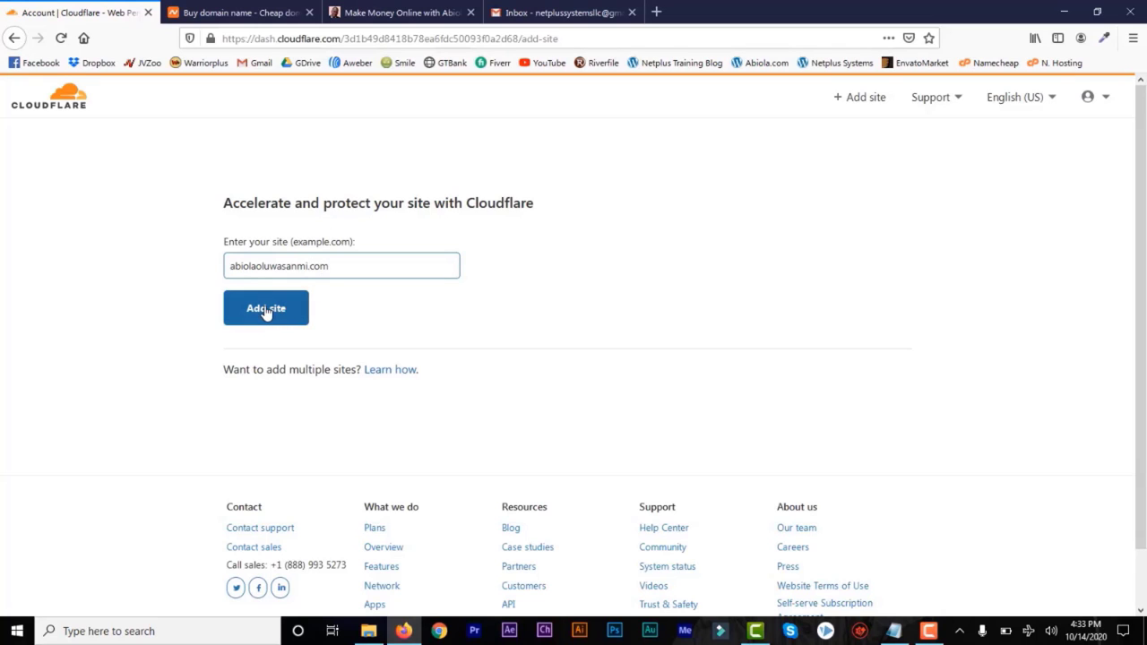
pyautogui.click(266, 312)
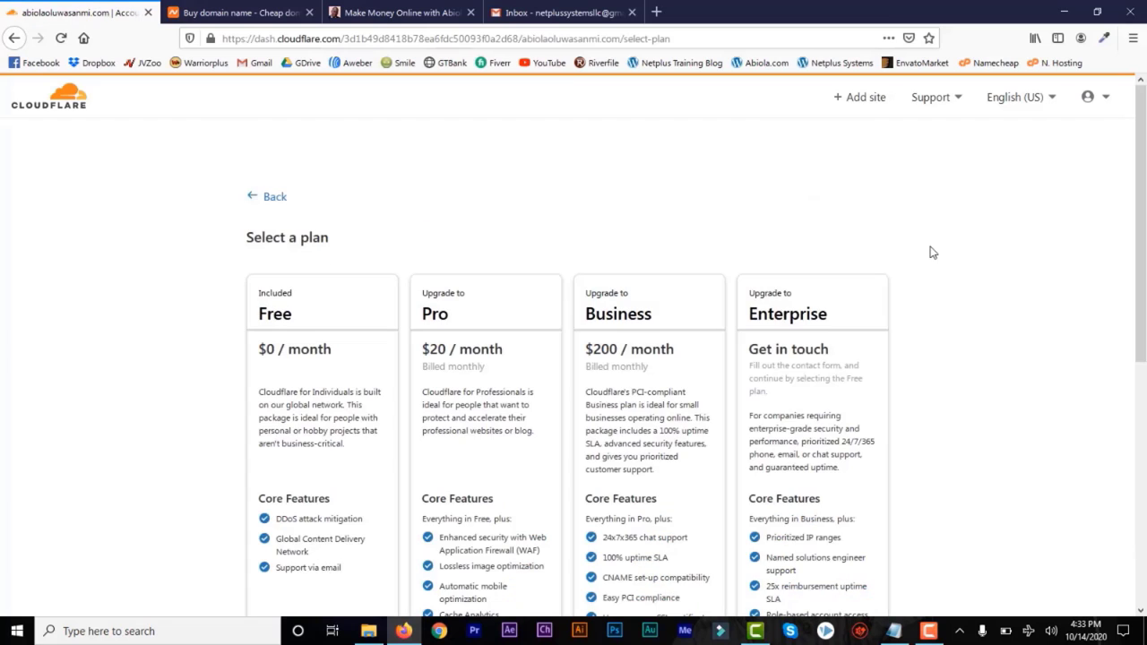
pyautogui.moveTo(1143, 209); pyautogui.dragTo(1142, 294)
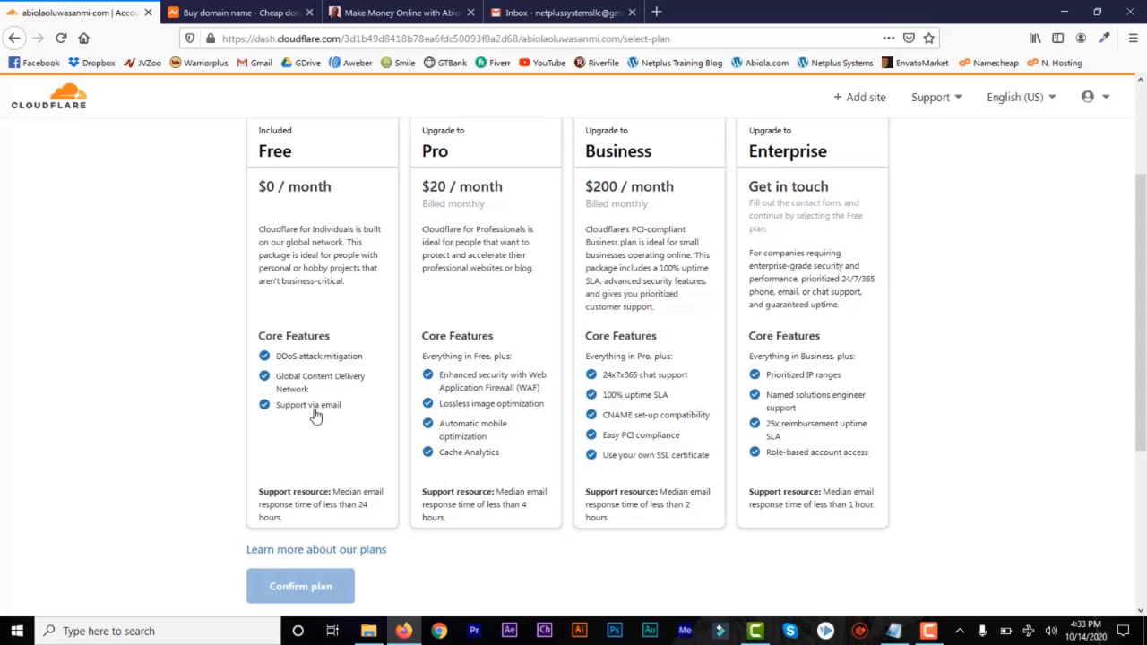
pyautogui.scroll(-1, 1141, 314)
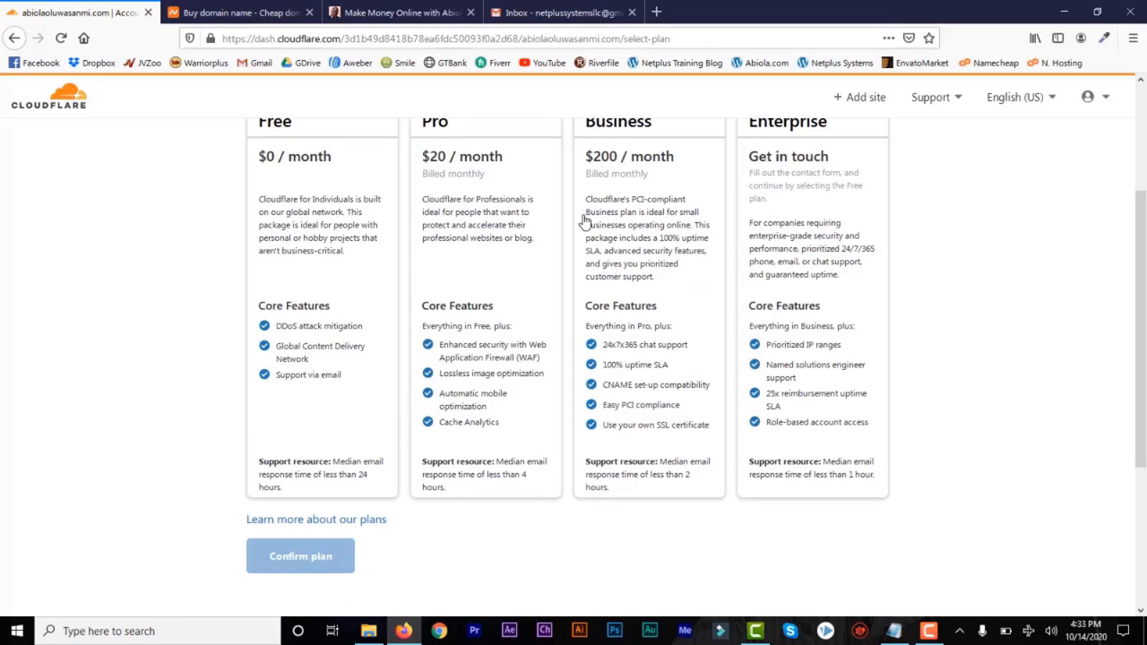
pyautogui.click(302, 159)
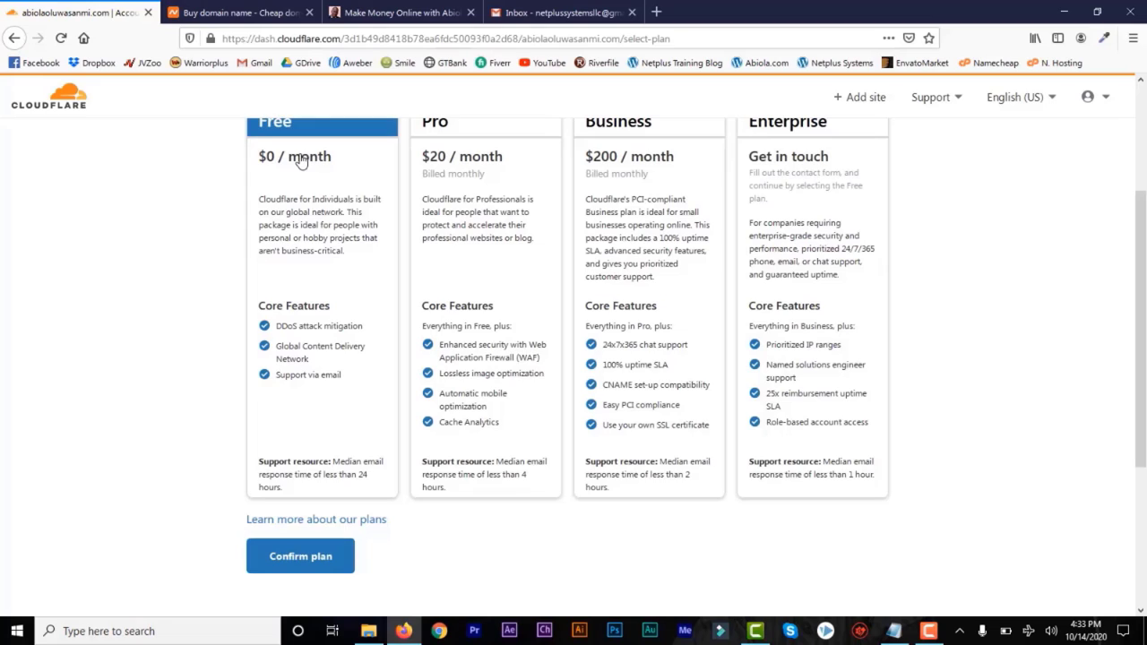
pyautogui.click(311, 563)
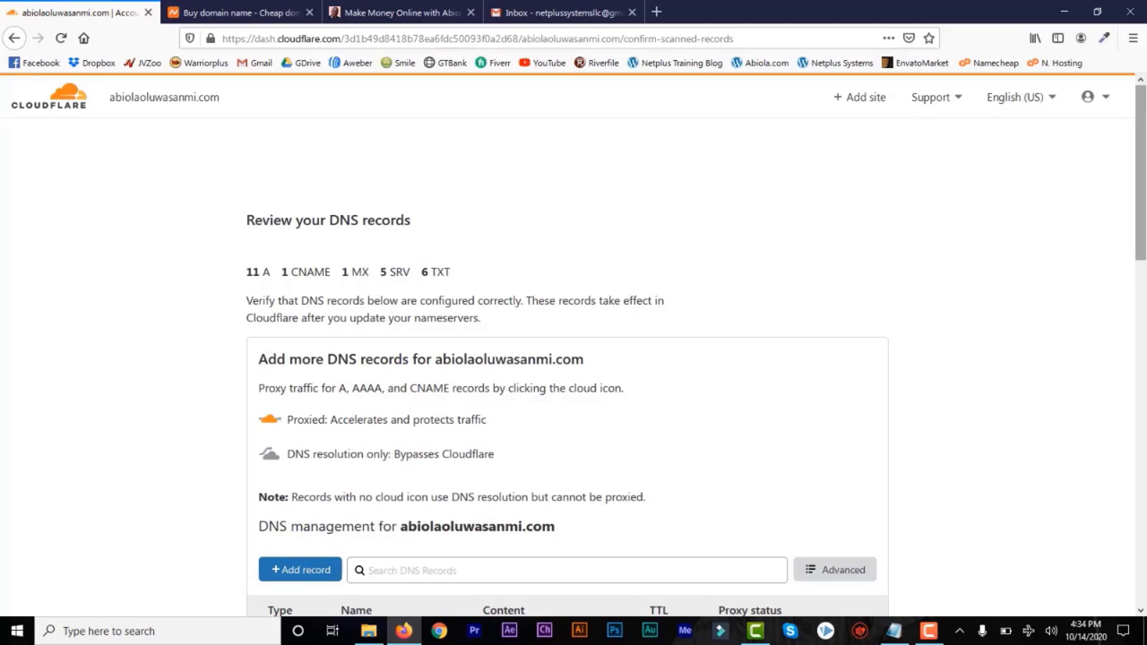
# Accept the scanned DNS records and copy the nameserver daniella.ns.cloudflare.com.
pyautogui.tripleClick(1131, 272)
pyautogui.moveTo(1142, 205); pyautogui.dragTo(1143, 495)
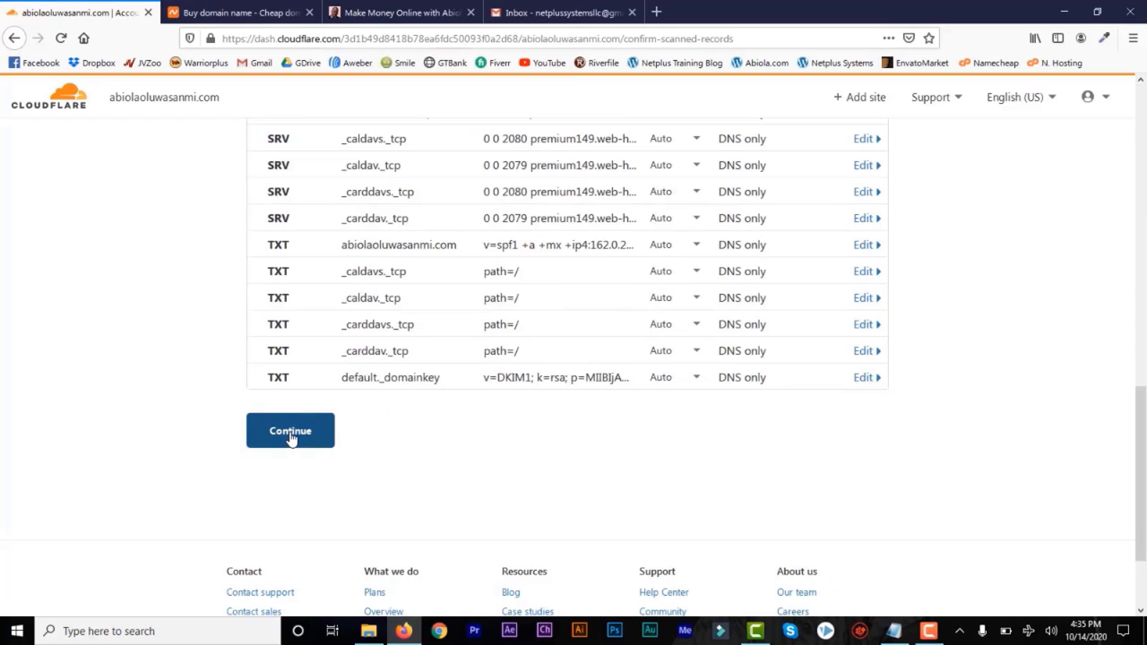
pyautogui.click(291, 434)
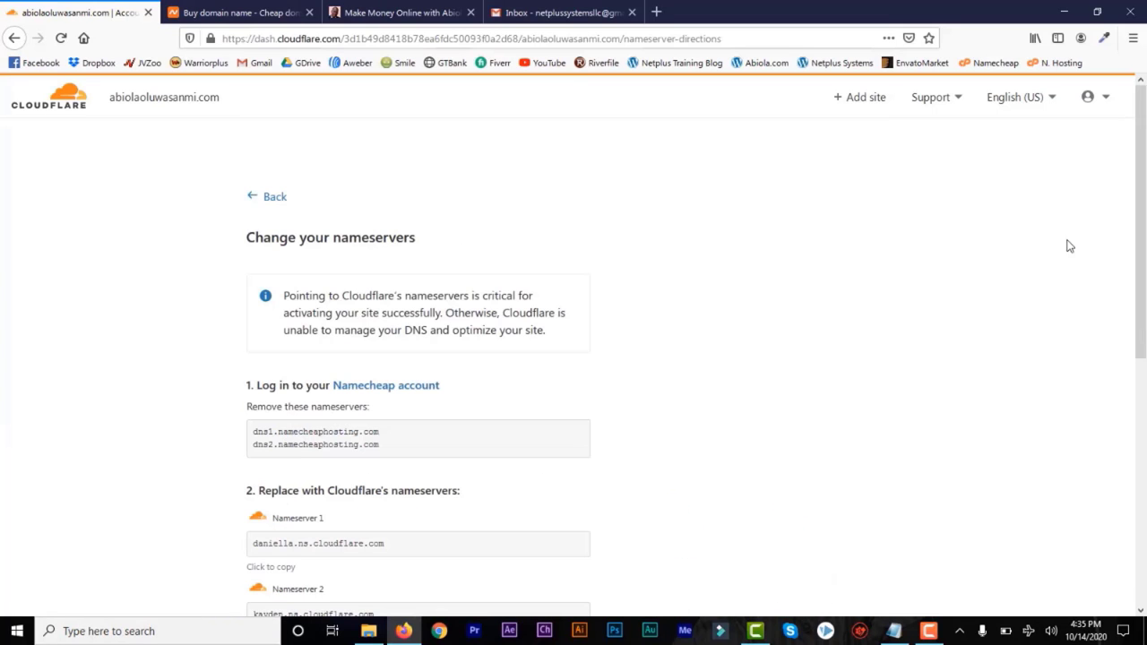
pyautogui.scroll(-3, 1076, 269)
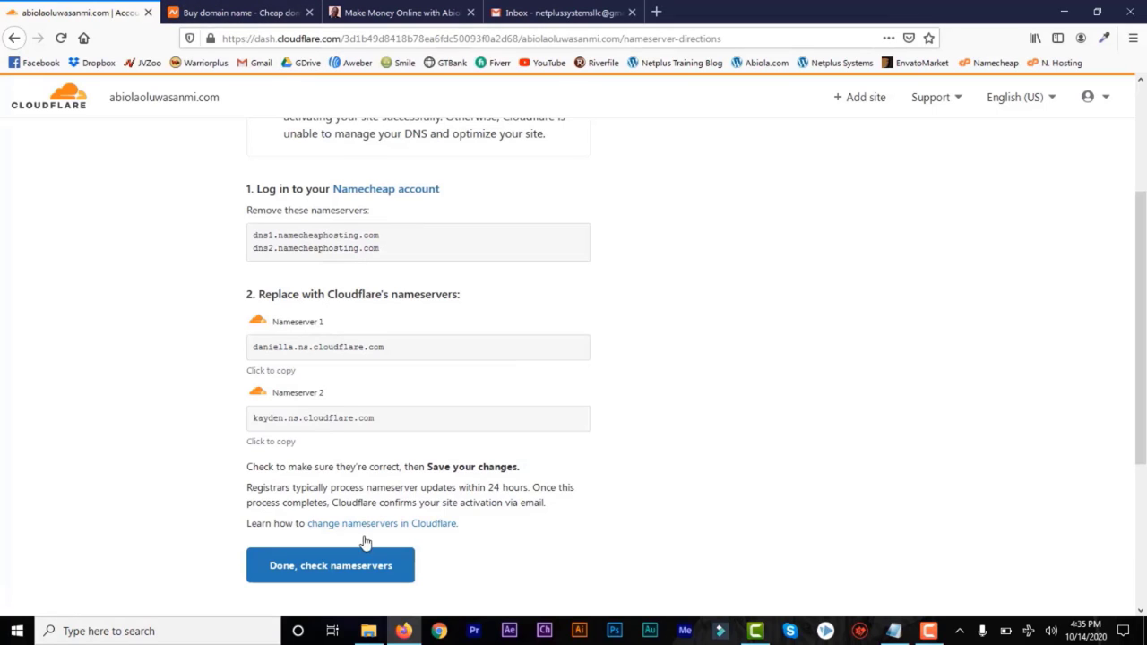
pyautogui.moveTo(391, 350); pyautogui.dragTo(254, 350)
pyautogui.hotkey('ctrl', 'c')
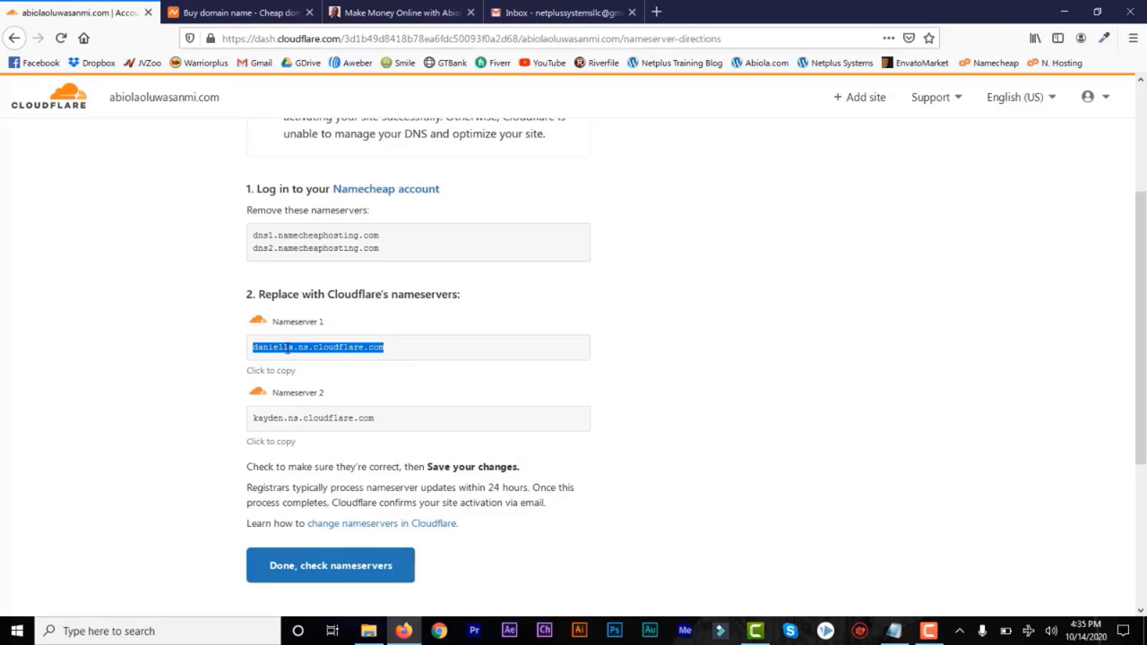
pyautogui.click(235, 12)
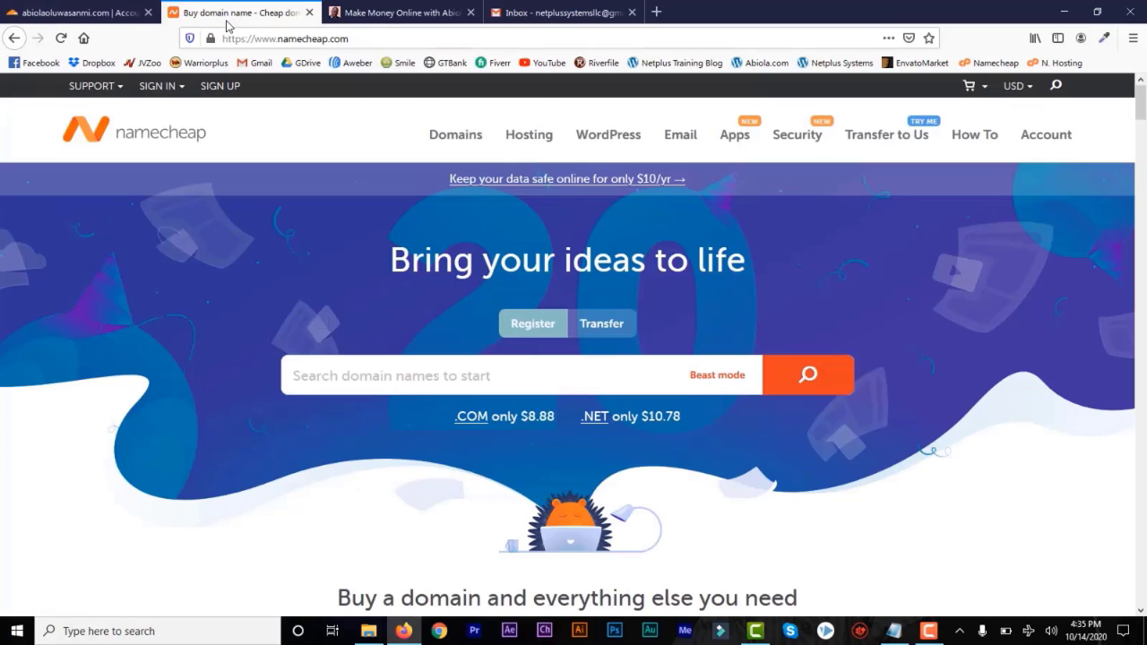
# Sign in to Namecheap and switch abiolaoluwasanmi.com's nameservers to Custom DNS.
pyautogui.click(157, 85)
pyautogui.click(207, 215)
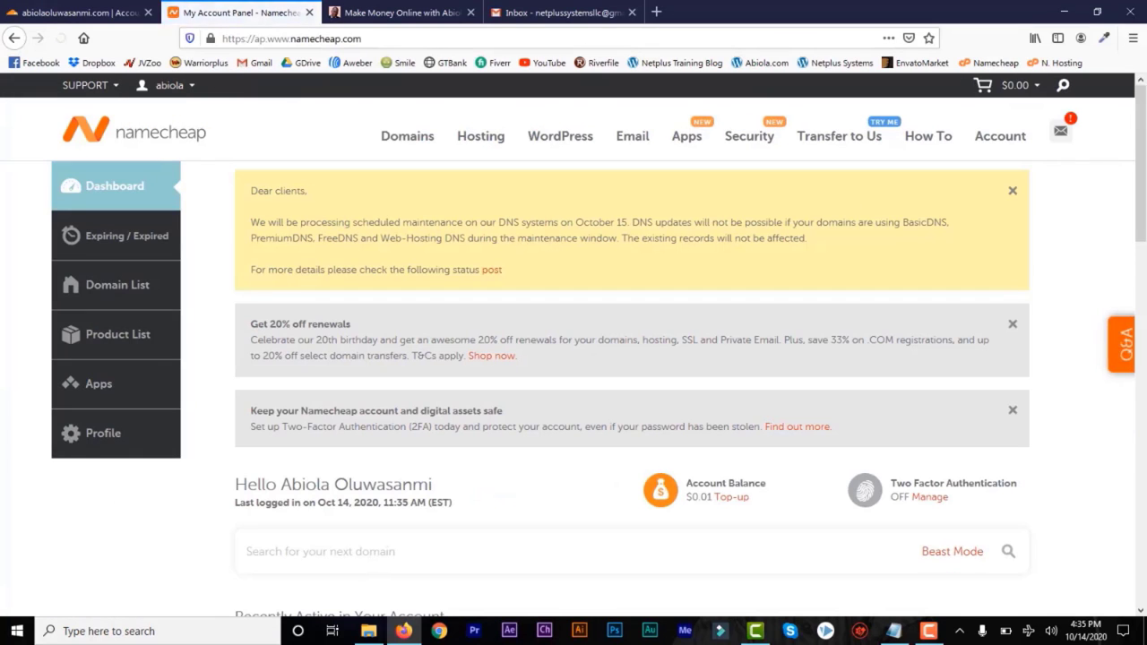
pyautogui.scroll(-5, 1143, 202)
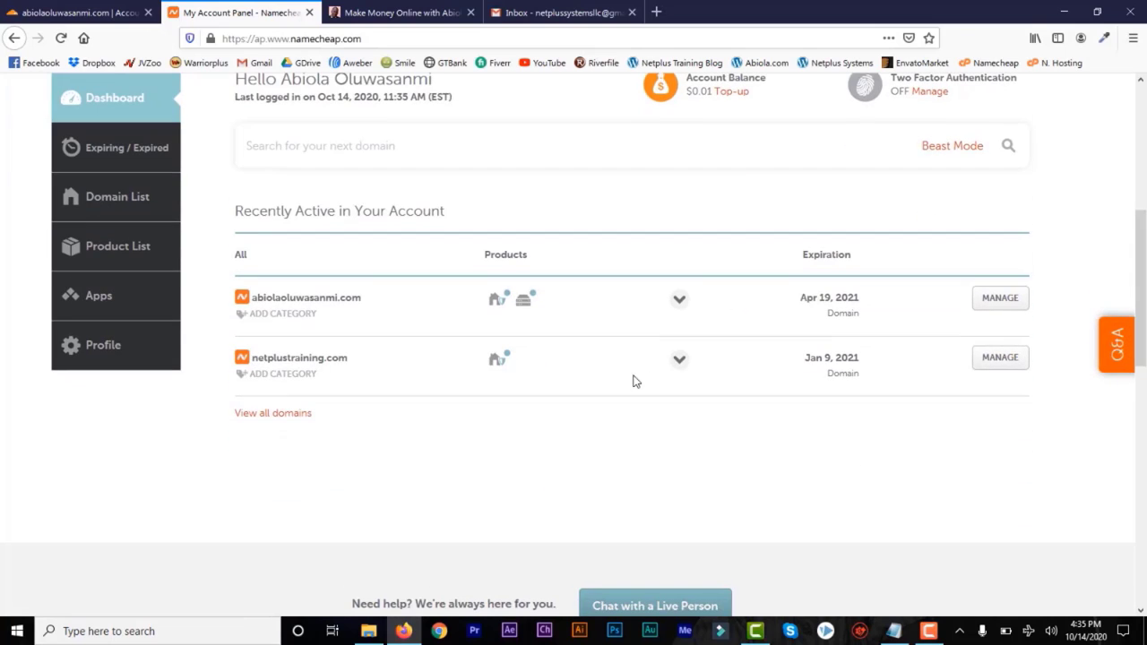
pyautogui.click(995, 302)
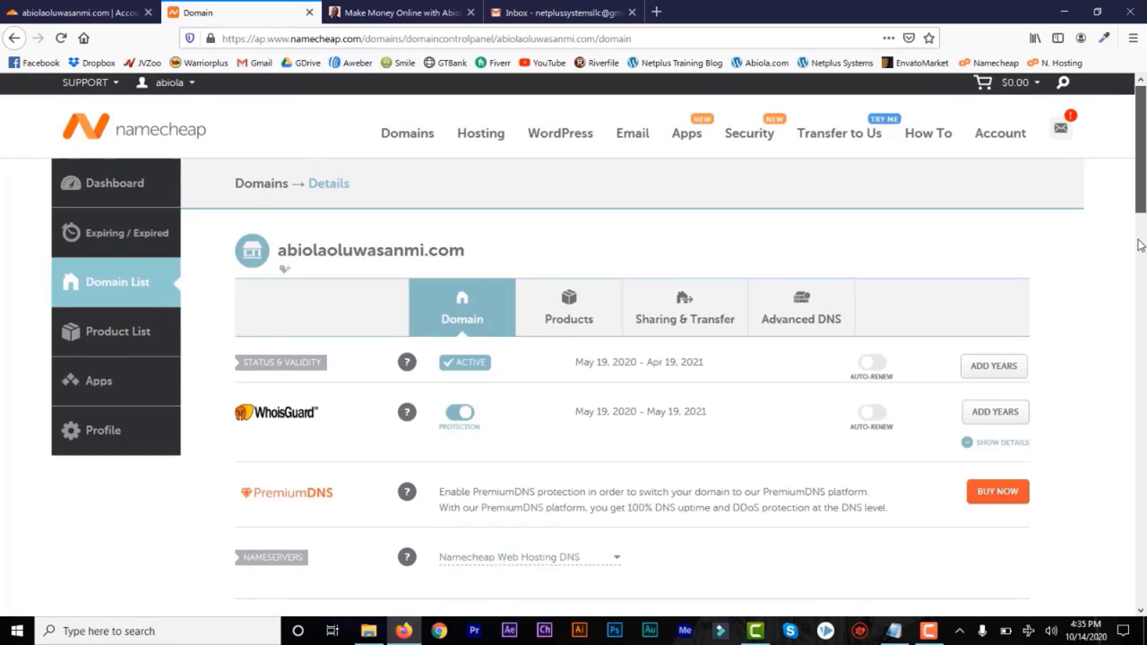
pyautogui.scroll(-3, 1141, 245)
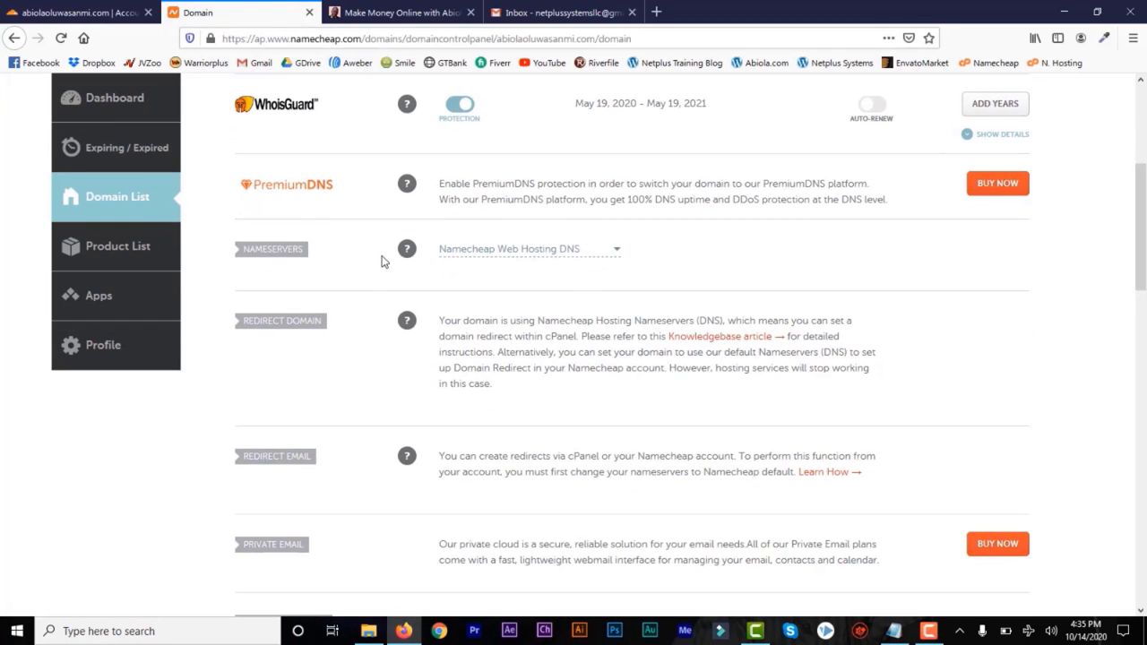
pyautogui.click(615, 256)
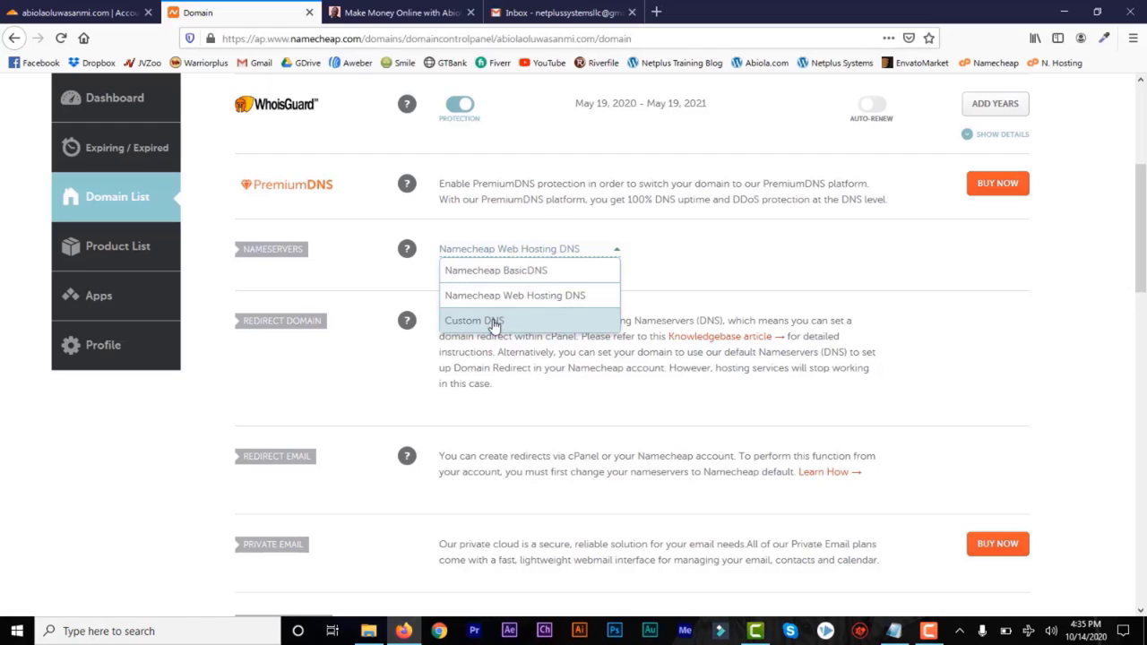
pyautogui.click(492, 324)
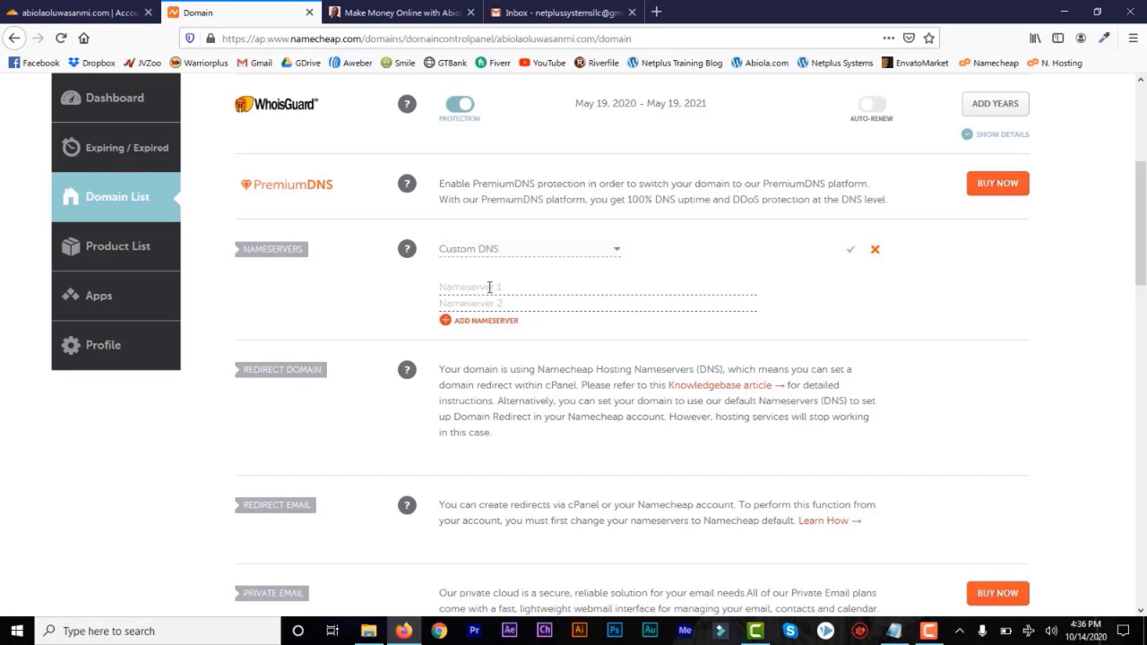
# Enter daniella.ns.cloudflare.com and kayden.ns.cloudflare.com as the custom nameservers and save.
pyautogui.click(489, 287)
pyautogui.hotkey('ctrl', 'v')
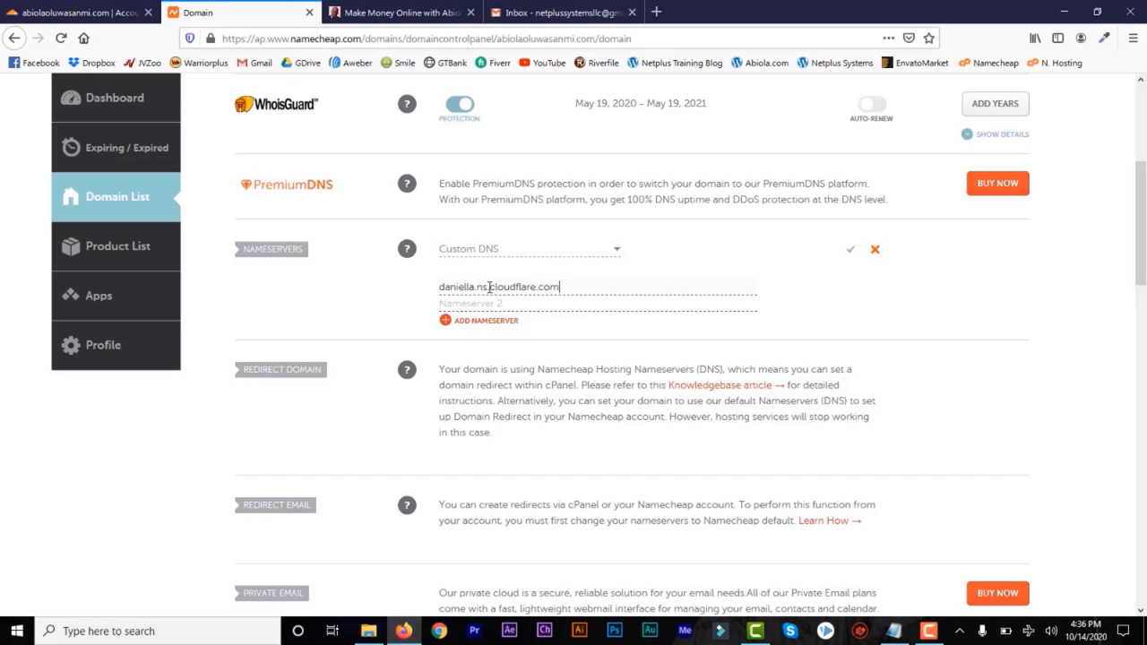
pyautogui.click(66, 13)
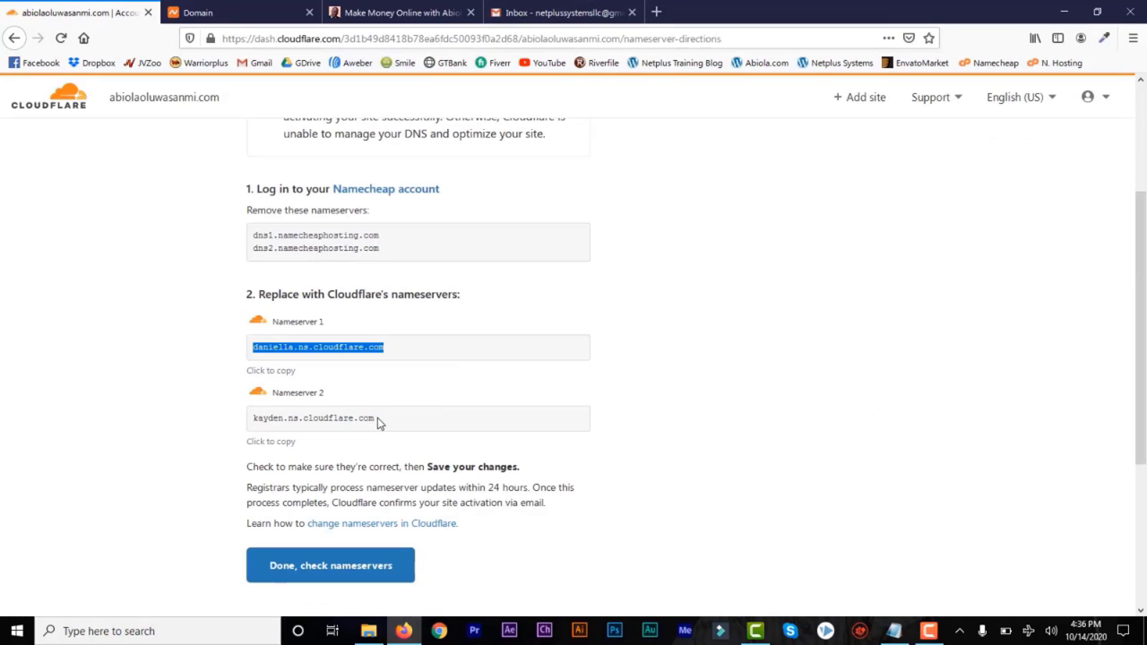
pyautogui.moveTo(377, 417); pyautogui.dragTo(259, 419)
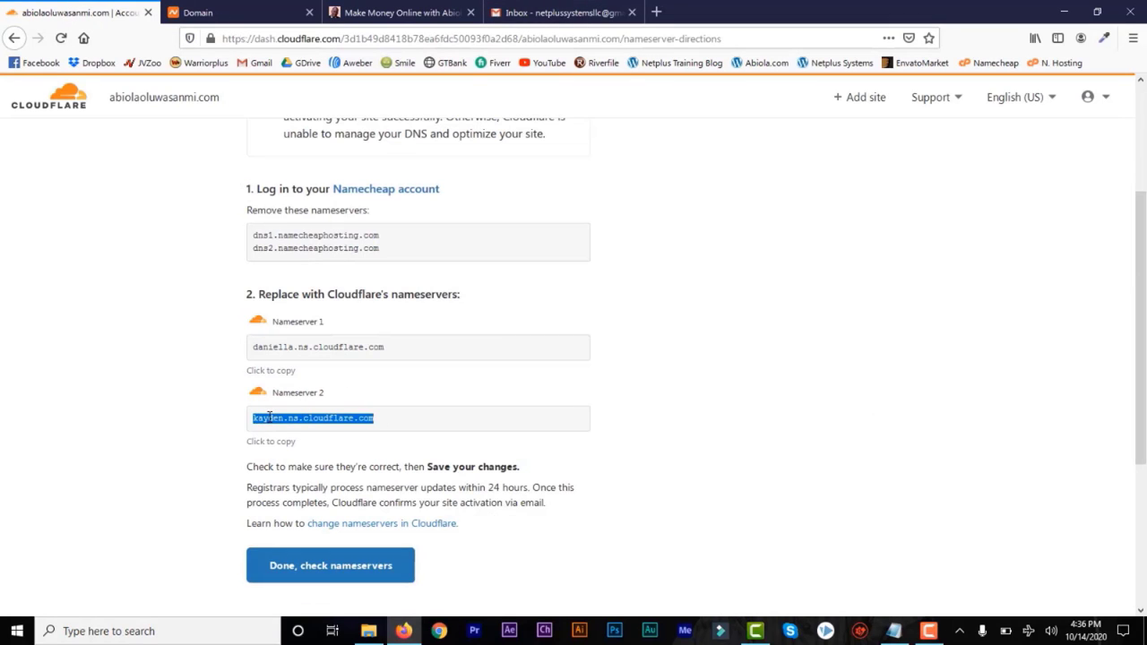
pyautogui.click(228, 13)
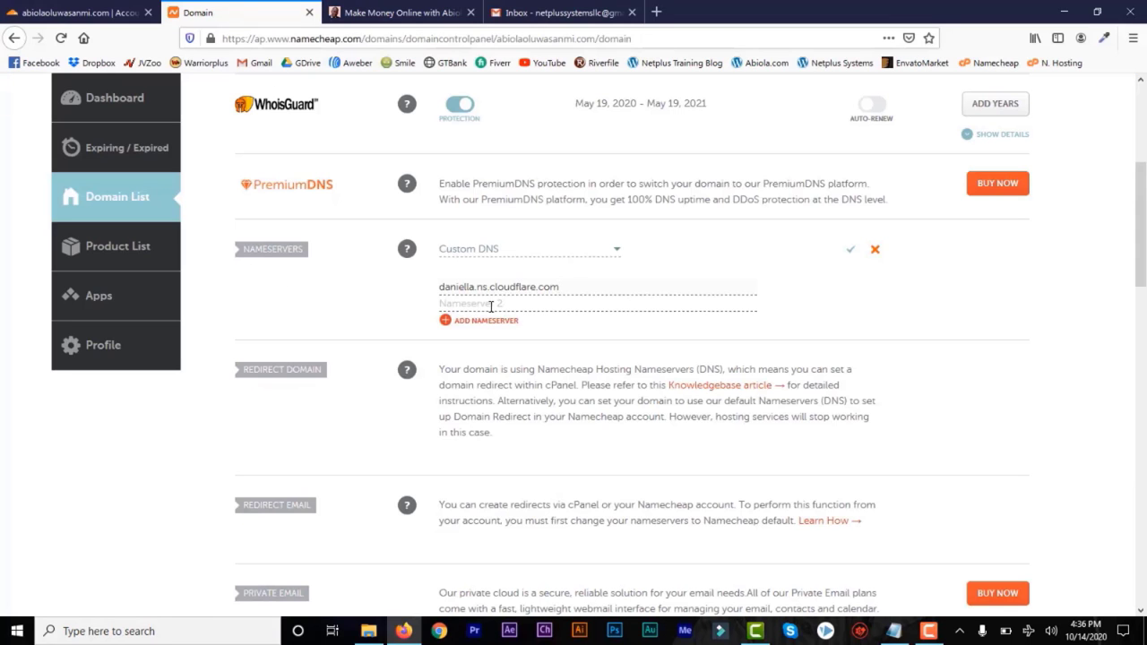
pyautogui.click(508, 308)
pyautogui.write('kayden.ns.cloudflare.com')
pyautogui.click(851, 254)
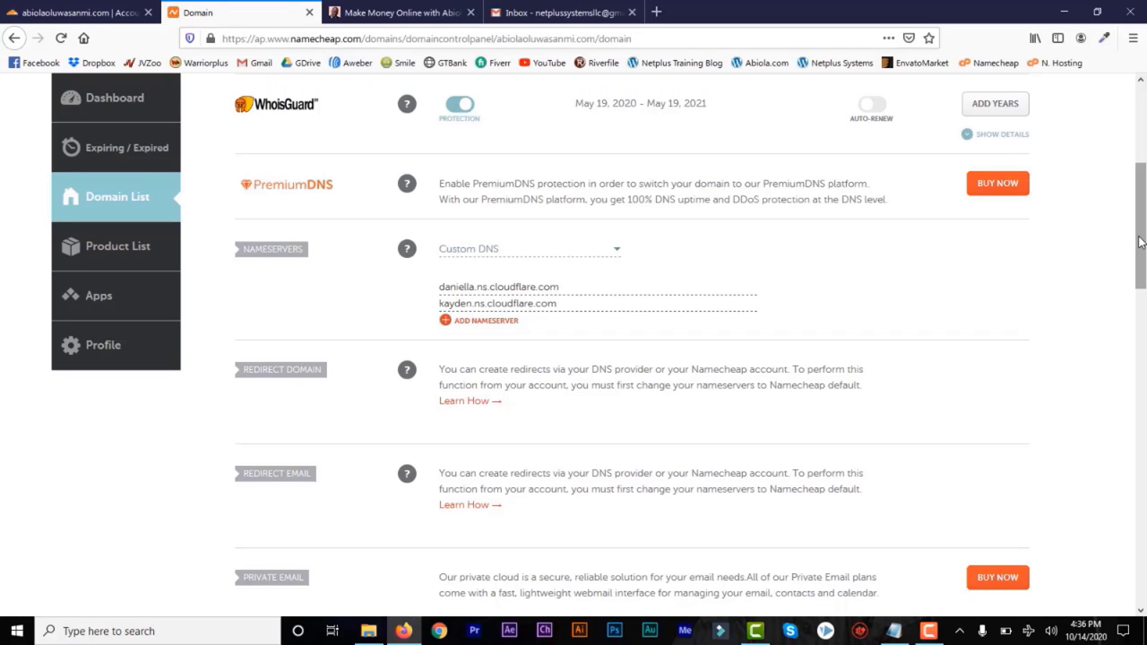
pyautogui.moveTo(1141, 242); pyautogui.dragTo(1144, 128)
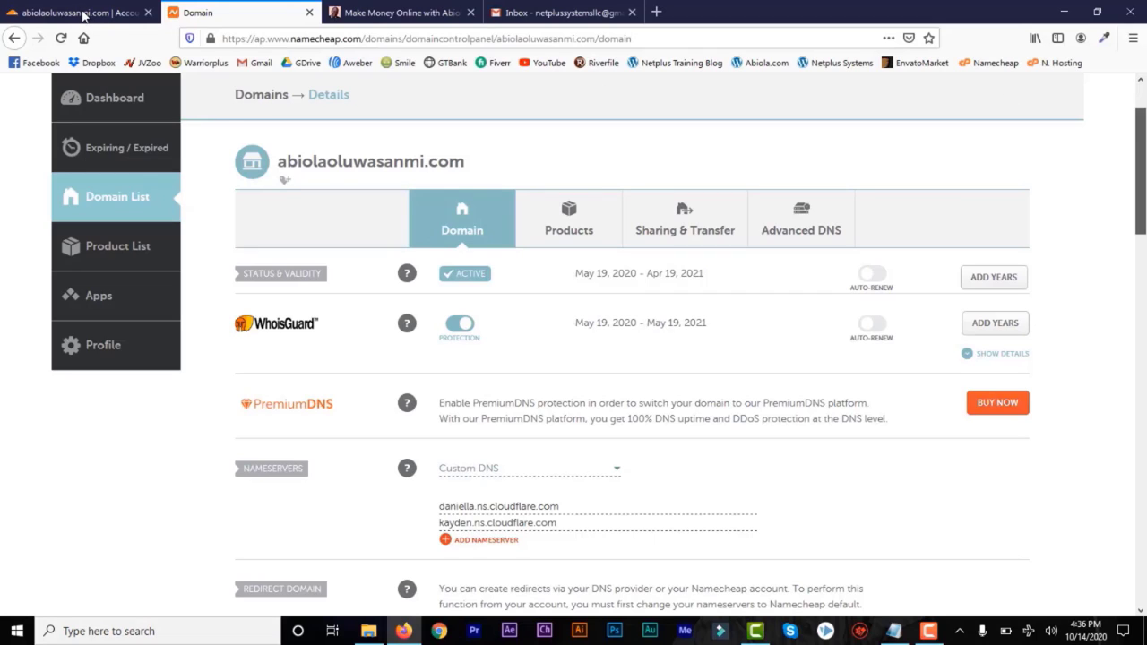
pyautogui.click(127, 21)
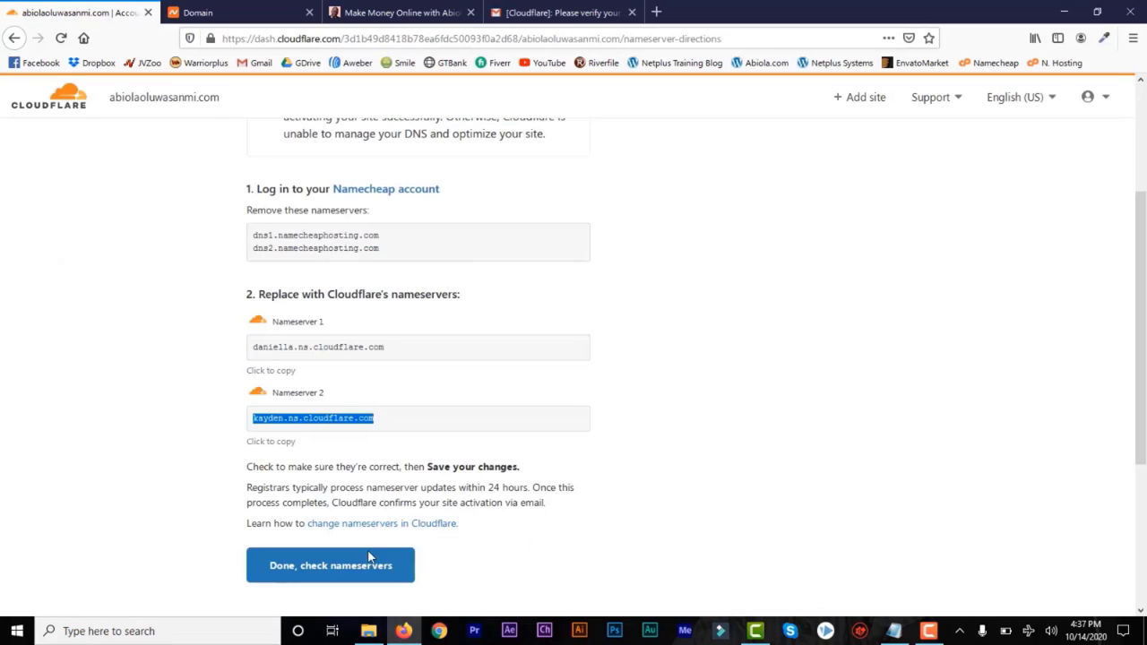
# Confirm the nameserver change and turn on Always Use HTTPS.
pyautogui.click(336, 573)
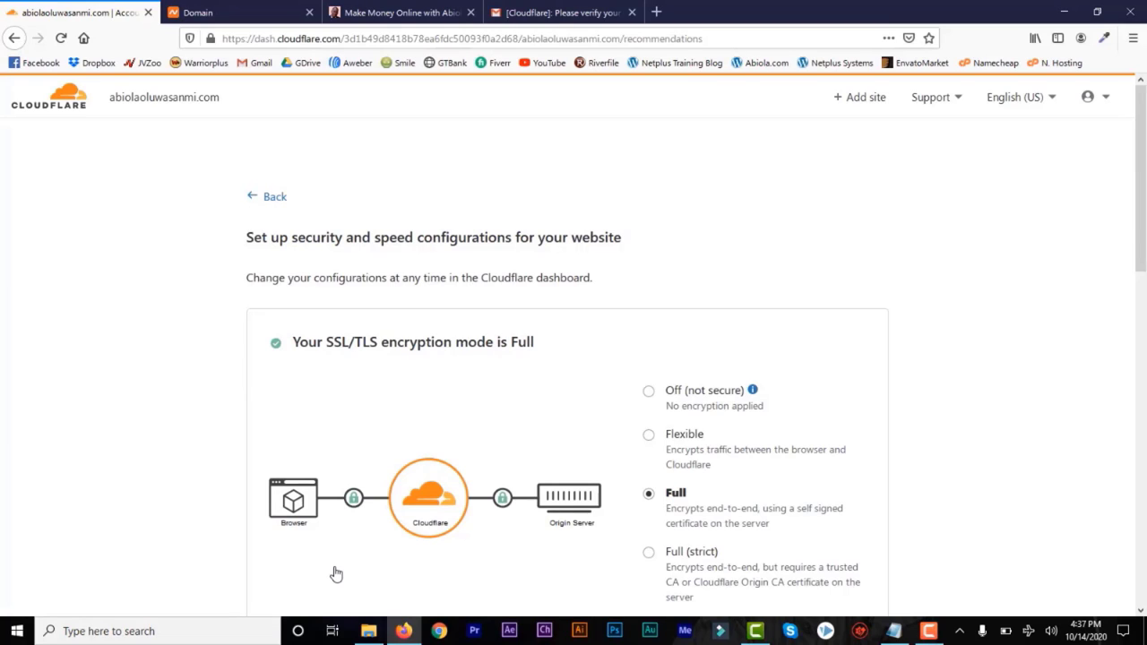
pyautogui.tripleClick(1137, 273)
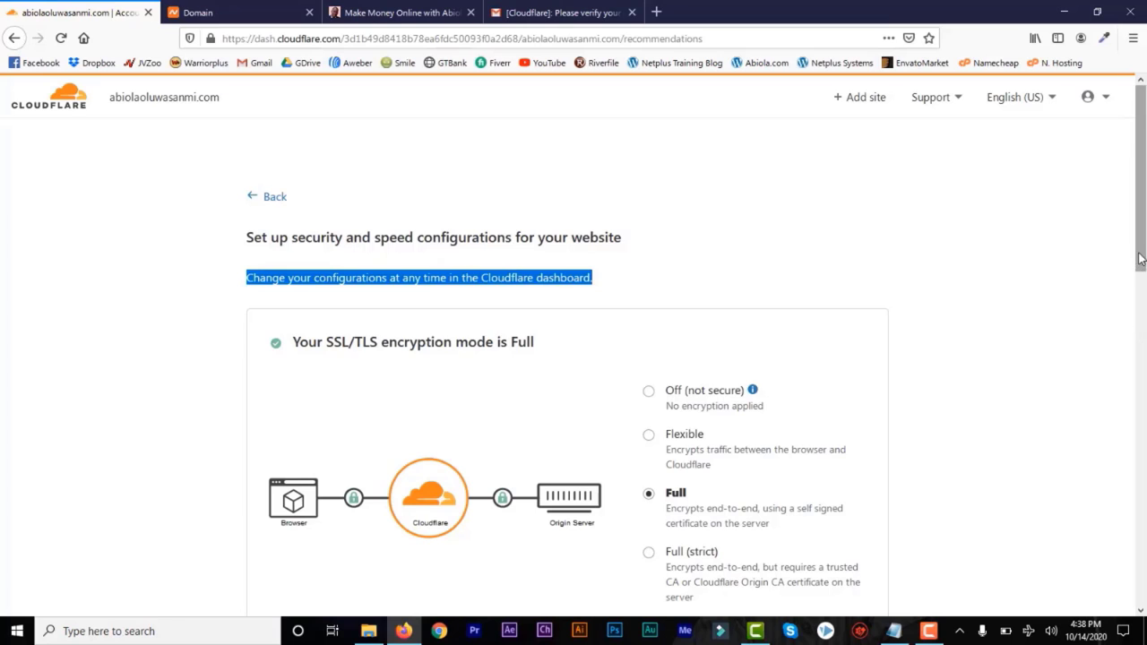
pyautogui.scroll(-3, 1138, 296)
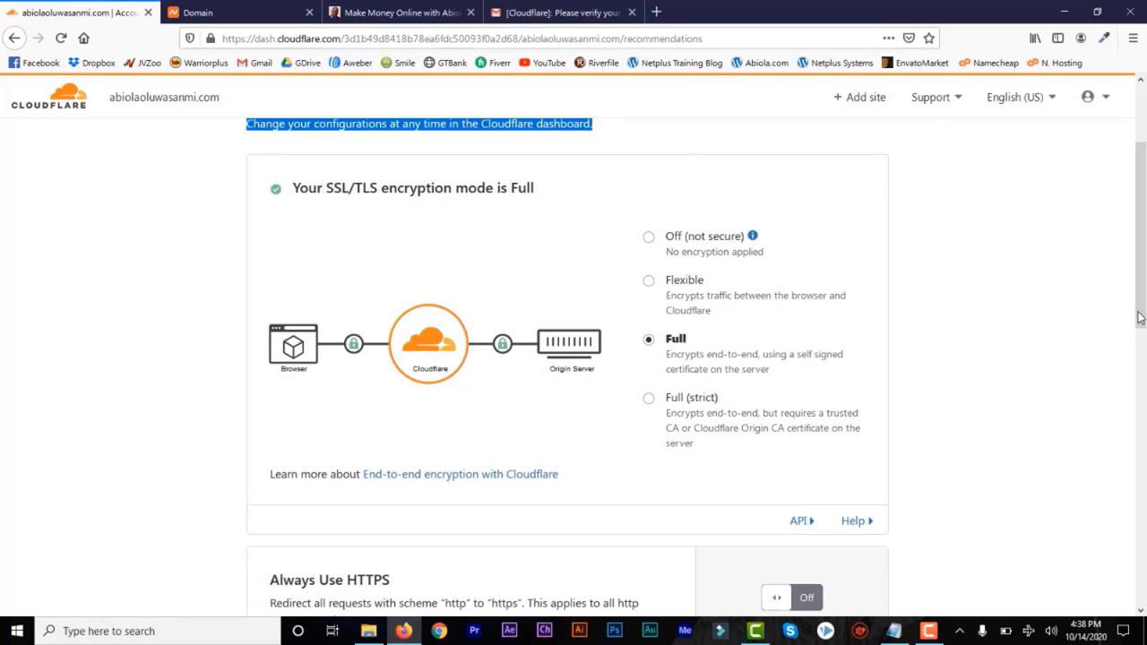
pyautogui.scroll(-1, 1140, 318)
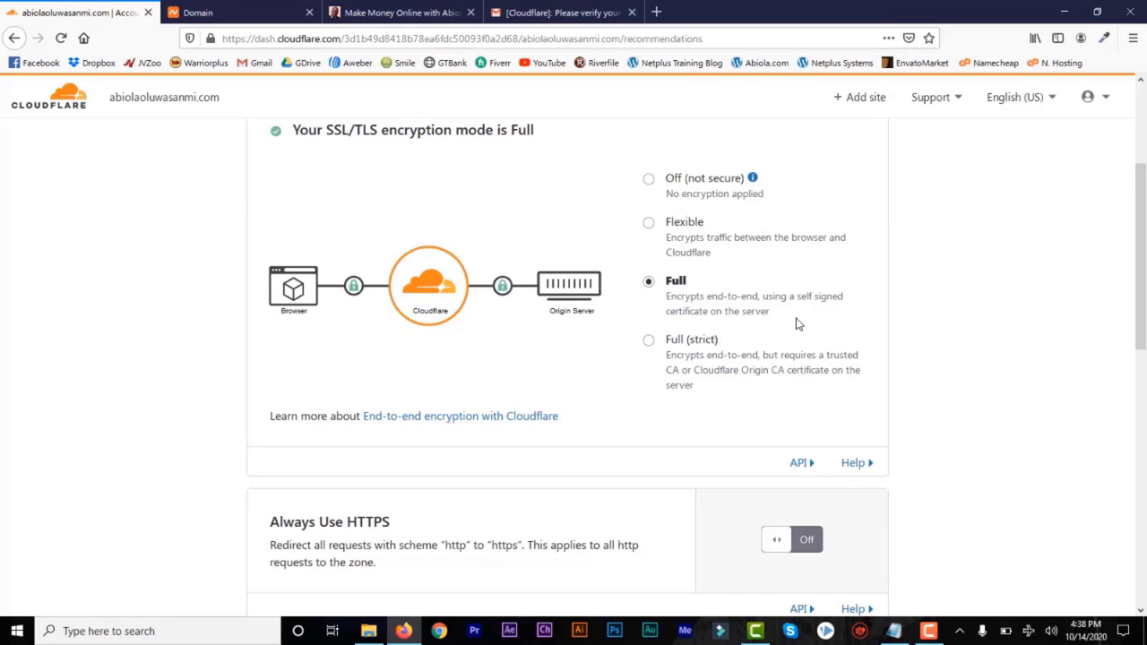
pyautogui.moveTo(1140, 331); pyautogui.dragTo(1139, 436)
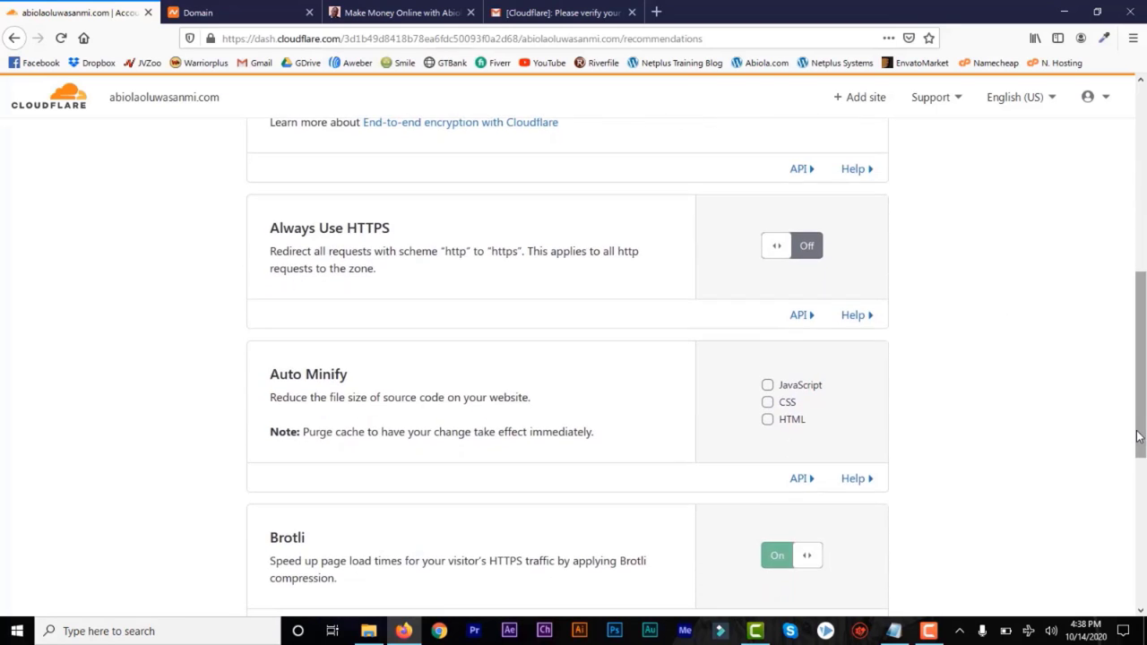
pyautogui.click(779, 249)
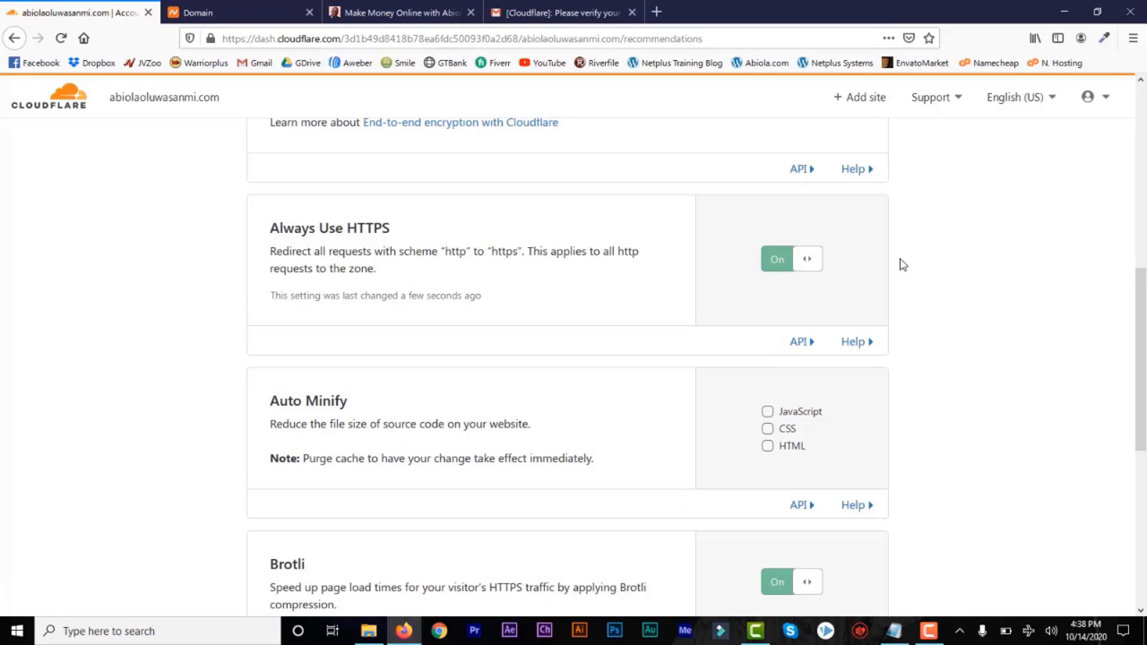
# Enable Auto Minify for JavaScript, CSS and HTML and finish the recommendations.
pyautogui.moveTo(1142, 326); pyautogui.dragTo(1142, 384)
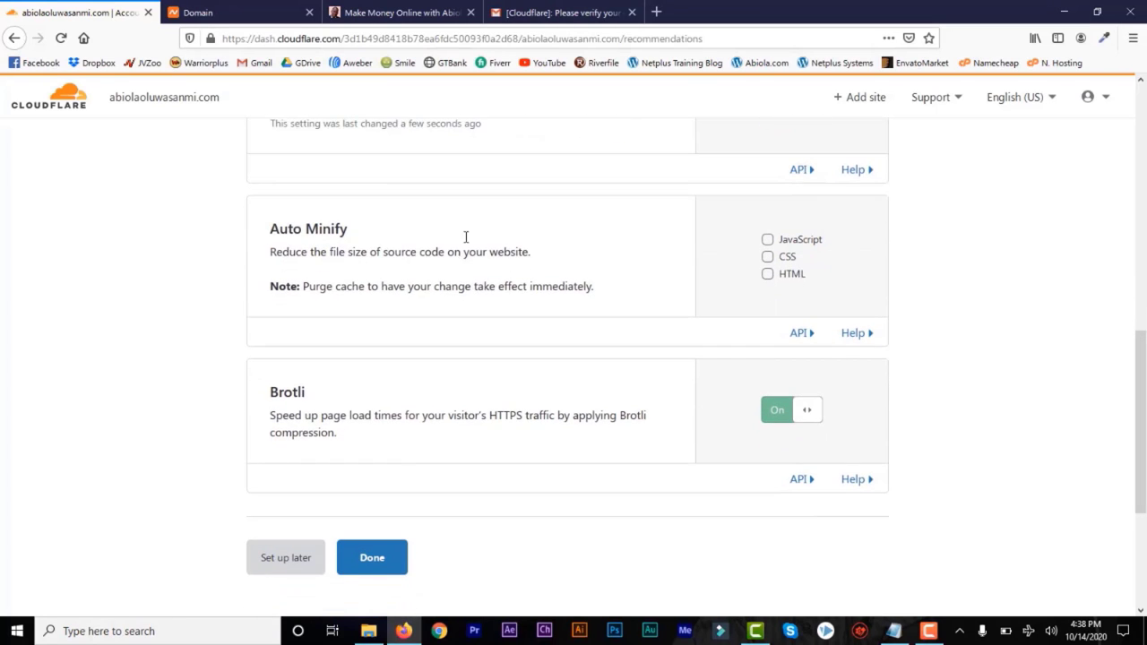
pyautogui.click(767, 240)
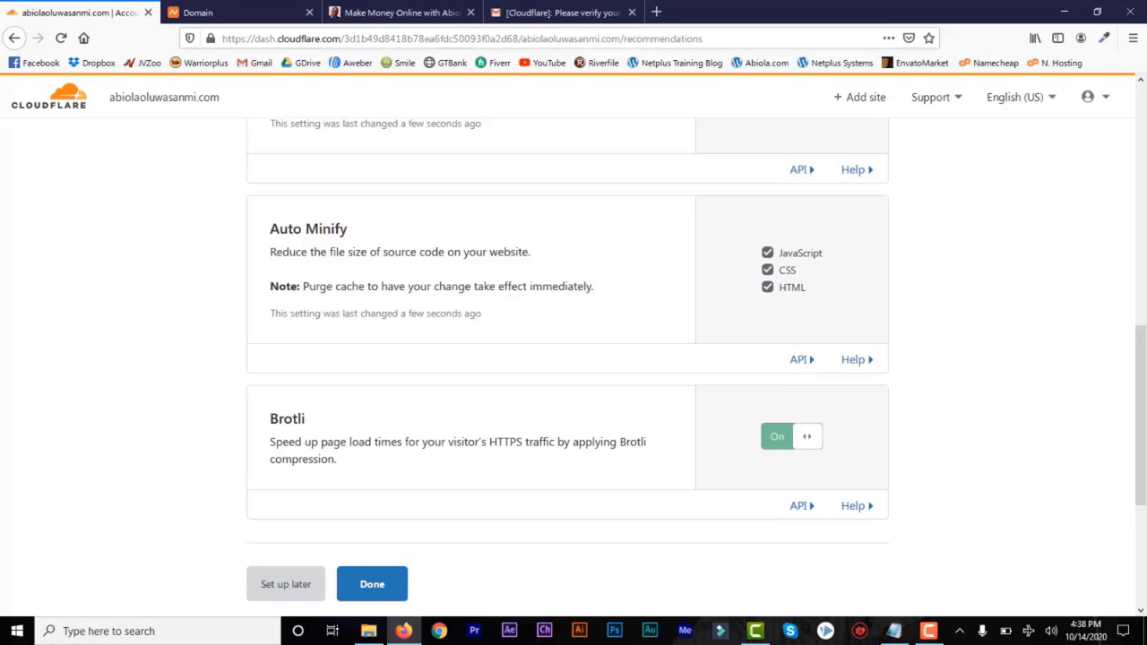
pyautogui.moveTo(1144, 325); pyautogui.dragTo(1144, 383)
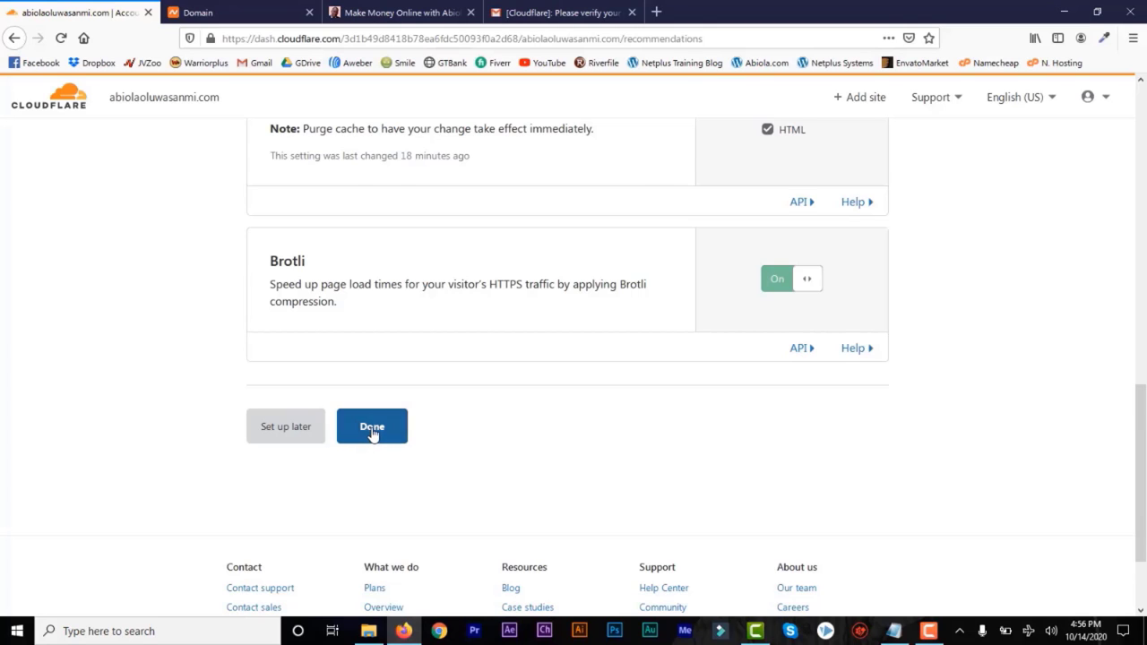
pyautogui.click(372, 429)
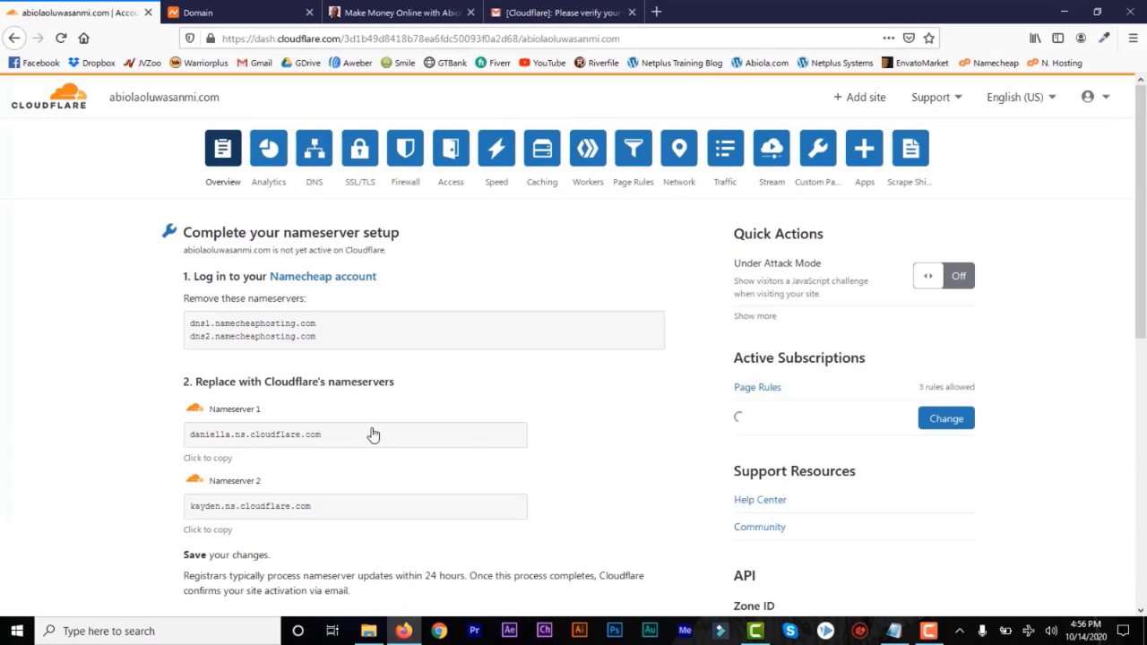
# Request an immediate nameserver re-check for abiolaoluwasanmi.com.
pyautogui.moveTo(1143, 269); pyautogui.dragTo(1143, 295)
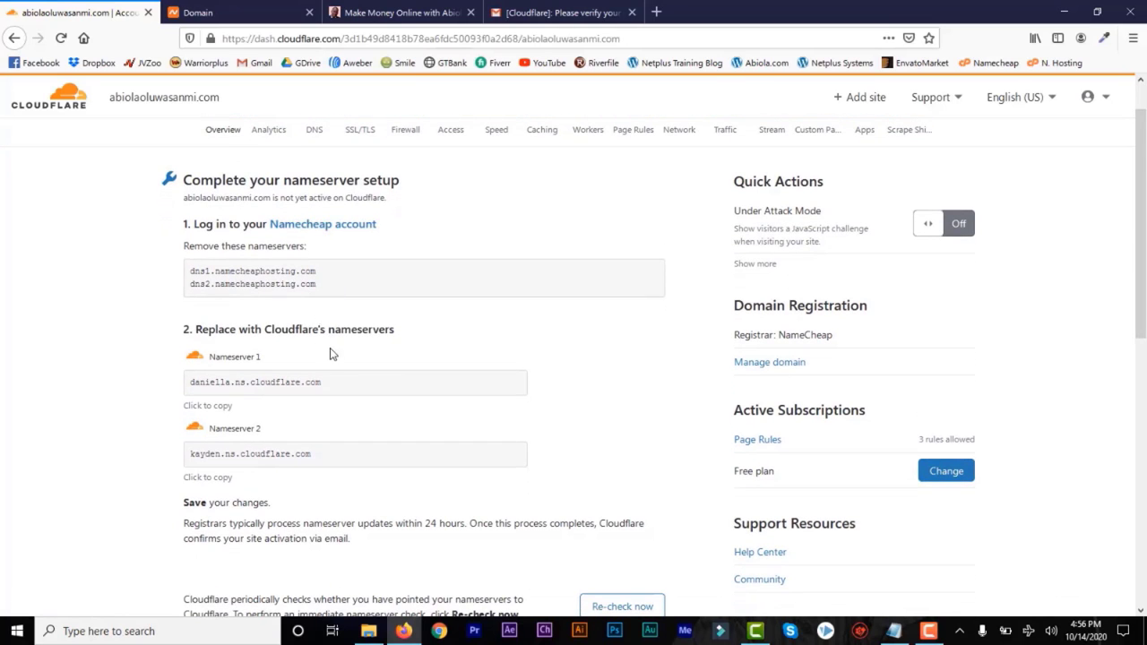
pyautogui.moveTo(1142, 280); pyautogui.dragTo(1142, 414)
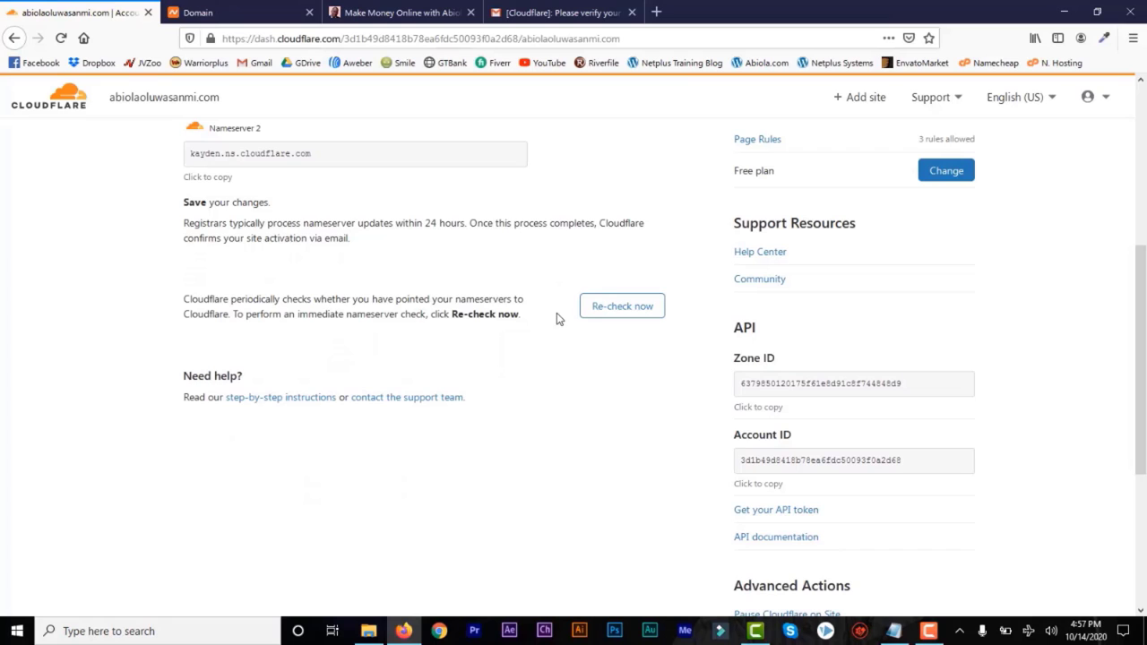
pyautogui.click(617, 315)
pyautogui.moveTo(1142, 378); pyautogui.dragTo(1144, 345)
pyautogui.scroll(-1, 566, 397)
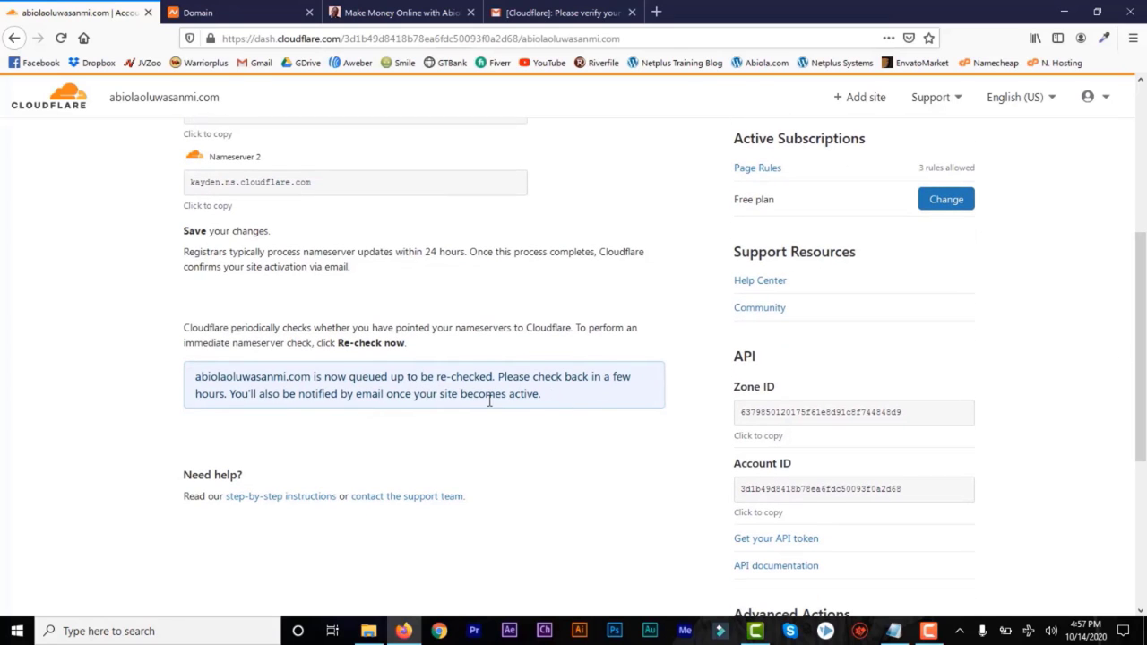
pyautogui.moveTo(1141, 365); pyautogui.dragTo(1145, 204)
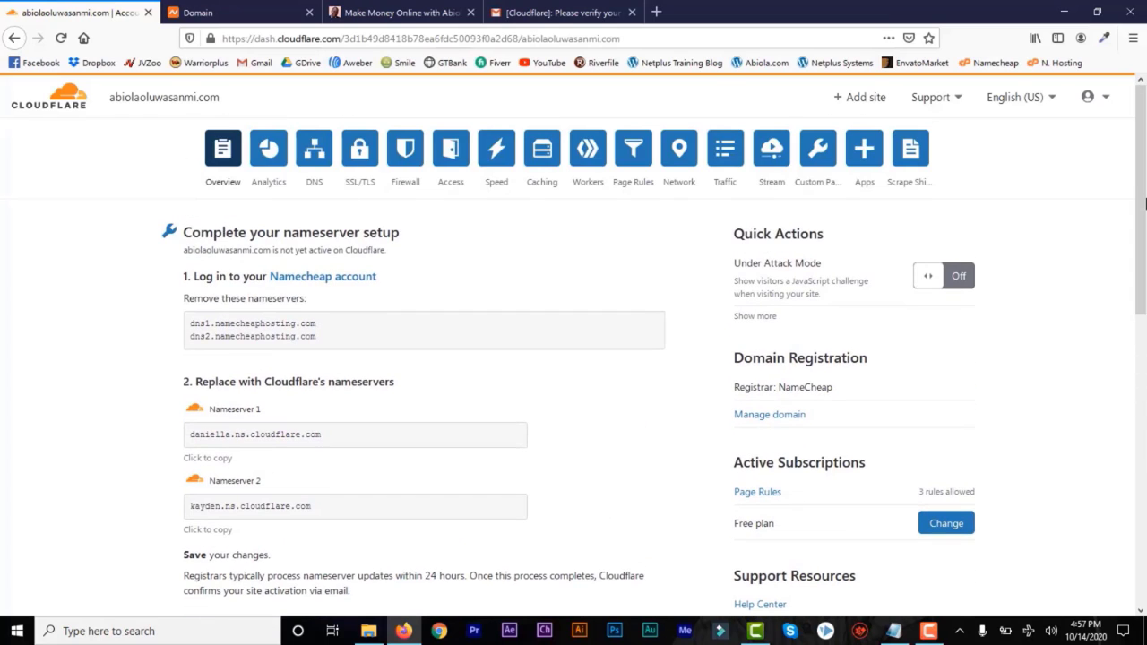
# Switch the SSL/TLS Recommender on in the site's SSL/TLS settings.
pyautogui.click(362, 159)
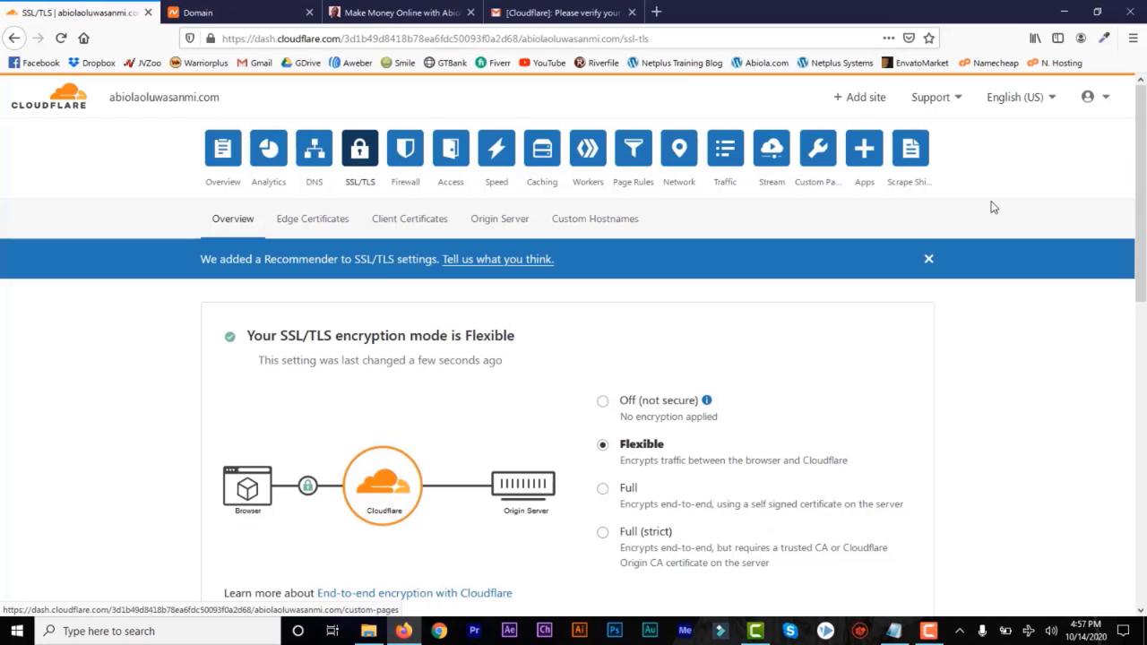
pyautogui.moveTo(1141, 196); pyautogui.dragTo(1143, 384)
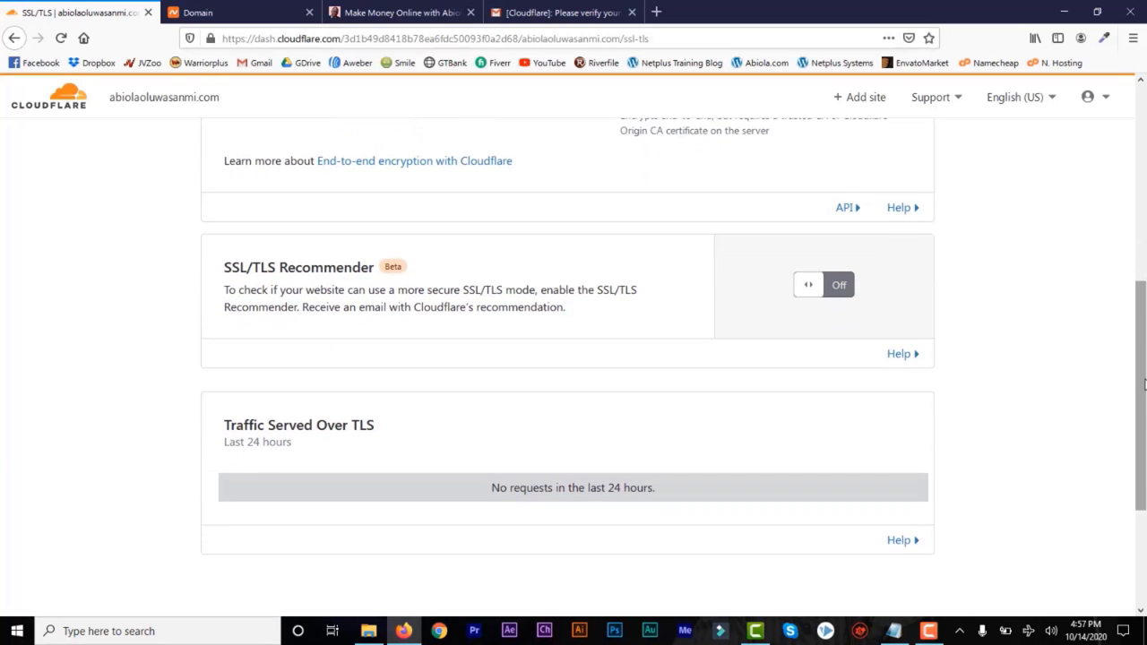
pyautogui.click(800, 289)
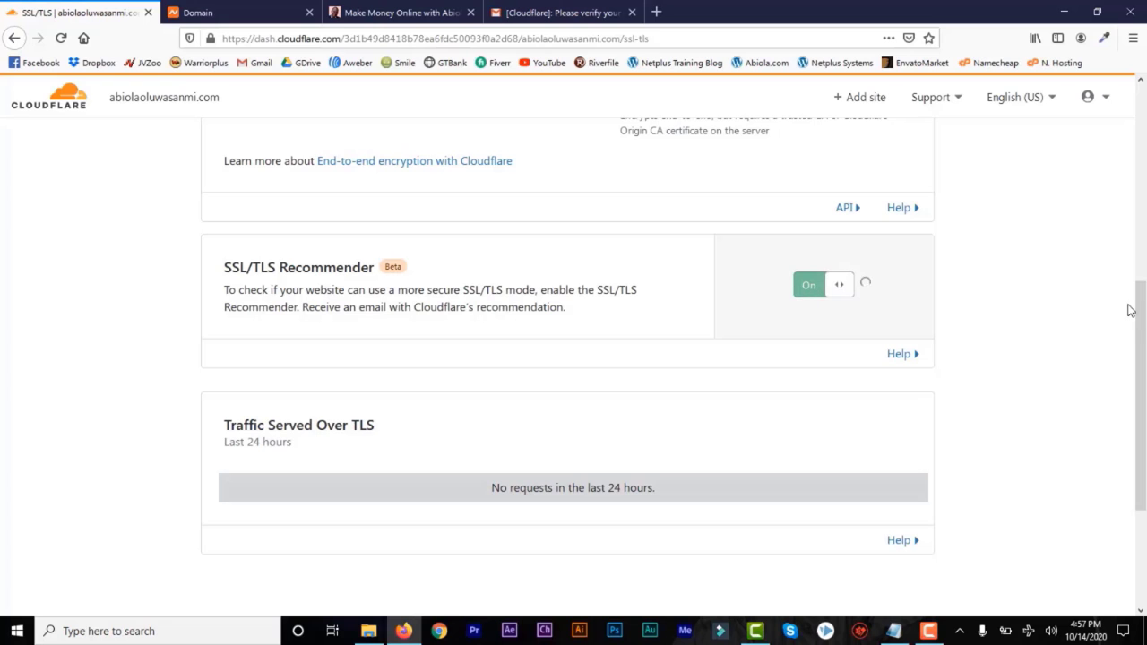
pyautogui.moveTo(1144, 307); pyautogui.dragTo(1145, 99)
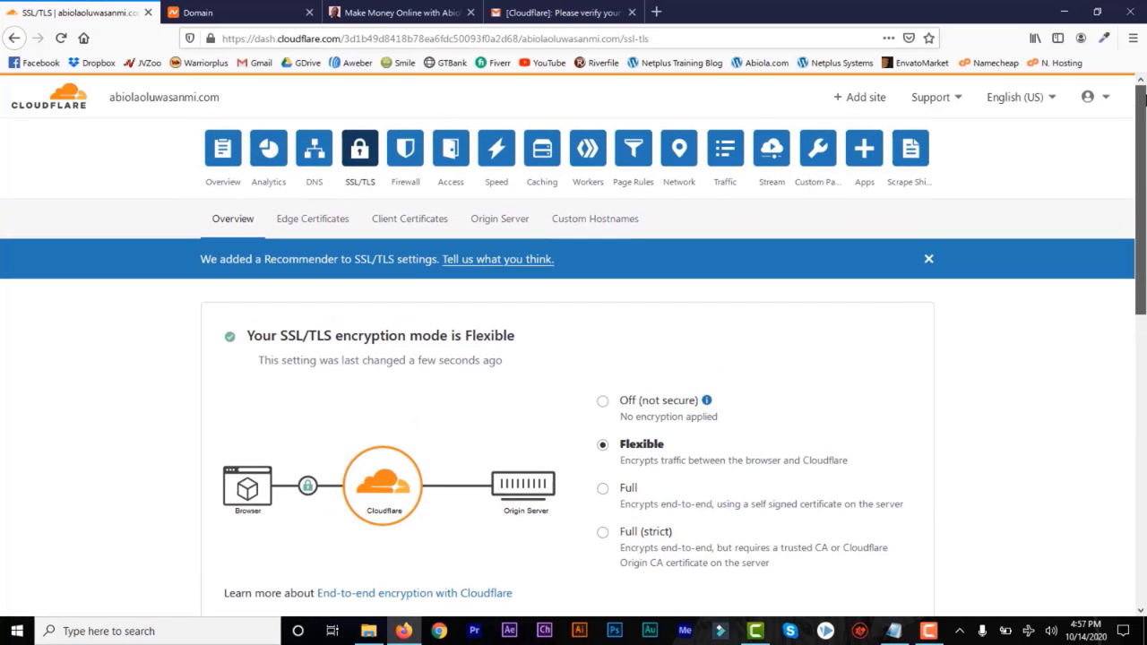
pyautogui.click(499, 222)
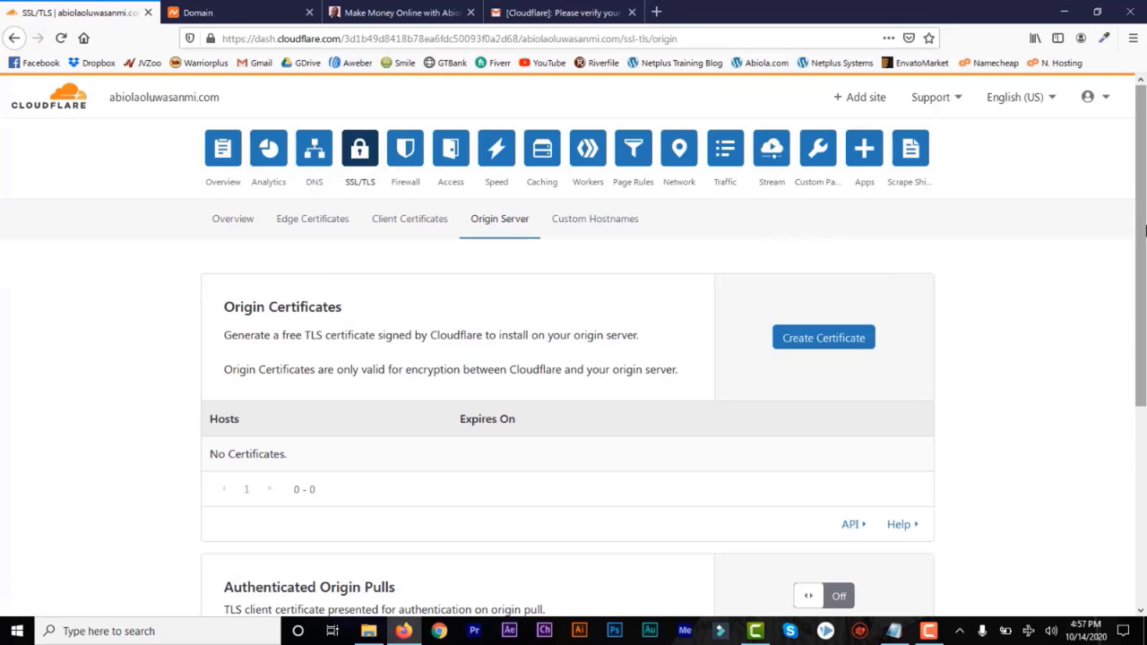
# Create a 15-year RSA origin certificate for abiolaoluwasanmi.com and *.abiolaoluwasanmi.com in PEM format.
pyautogui.moveTo(1143, 196); pyautogui.dragTo(1145, 249)
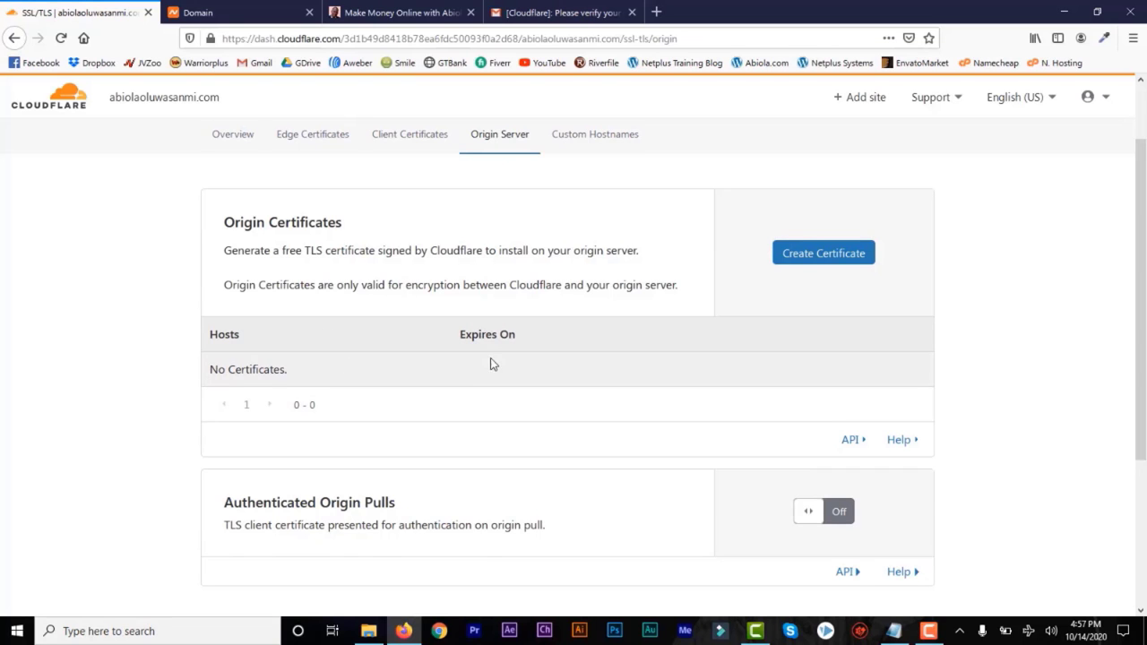
pyautogui.scroll(2, 538, 354)
pyautogui.click(823, 289)
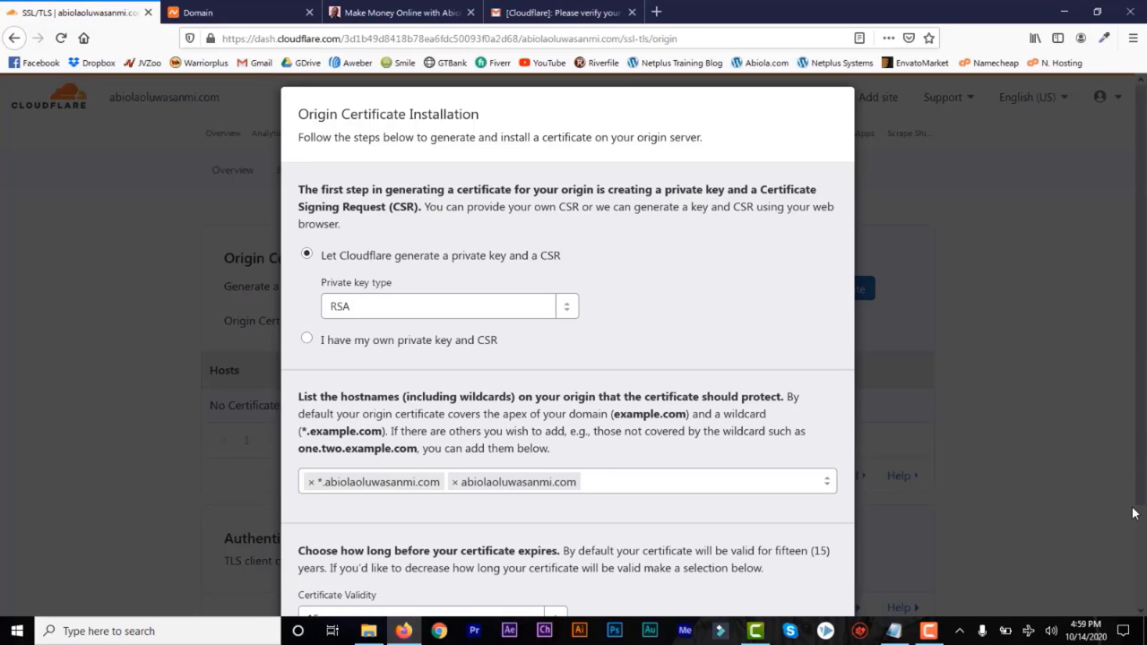
pyautogui.scroll(-3, 1134, 513)
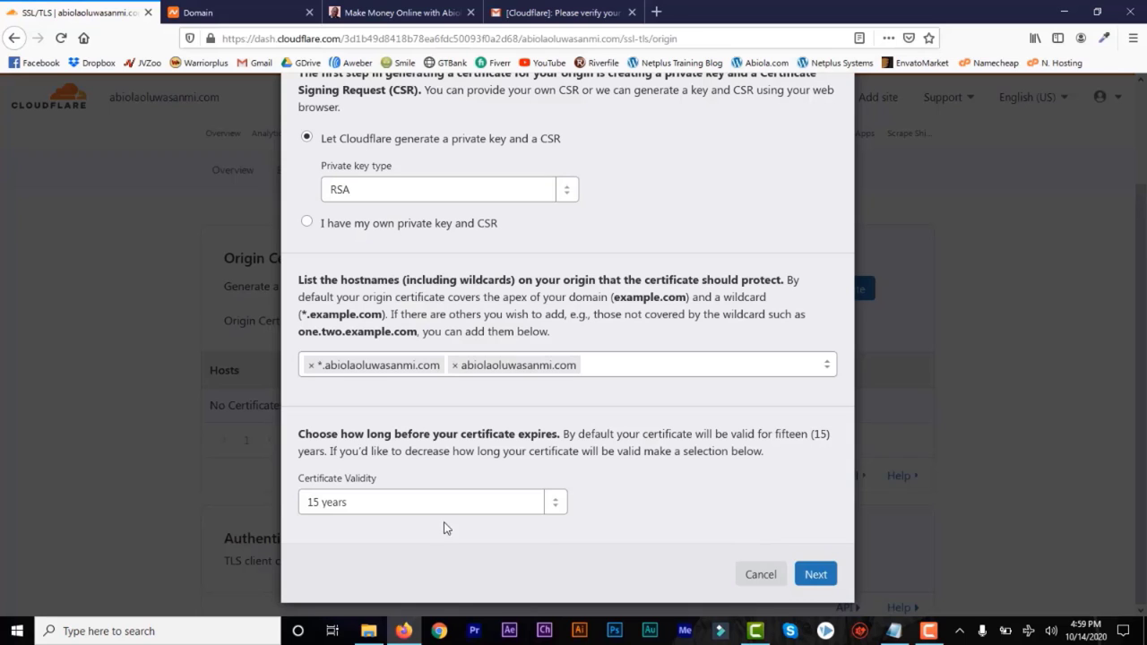
pyautogui.click(824, 579)
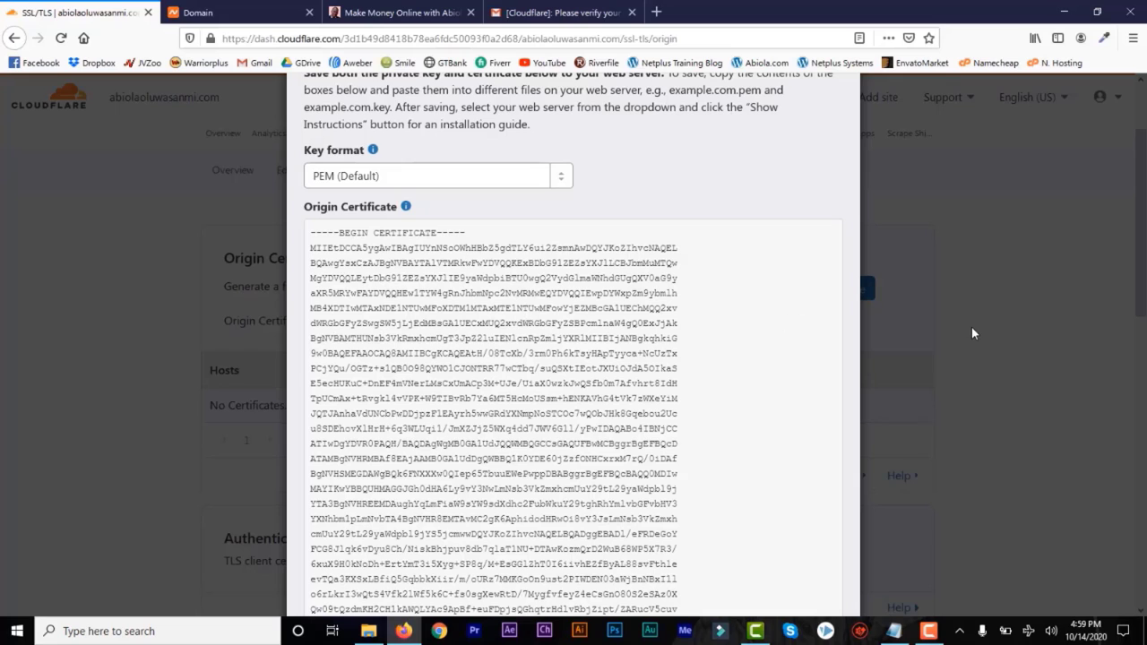
pyautogui.scroll(-3, 974, 333)
pyautogui.scroll(-5, 974, 333)
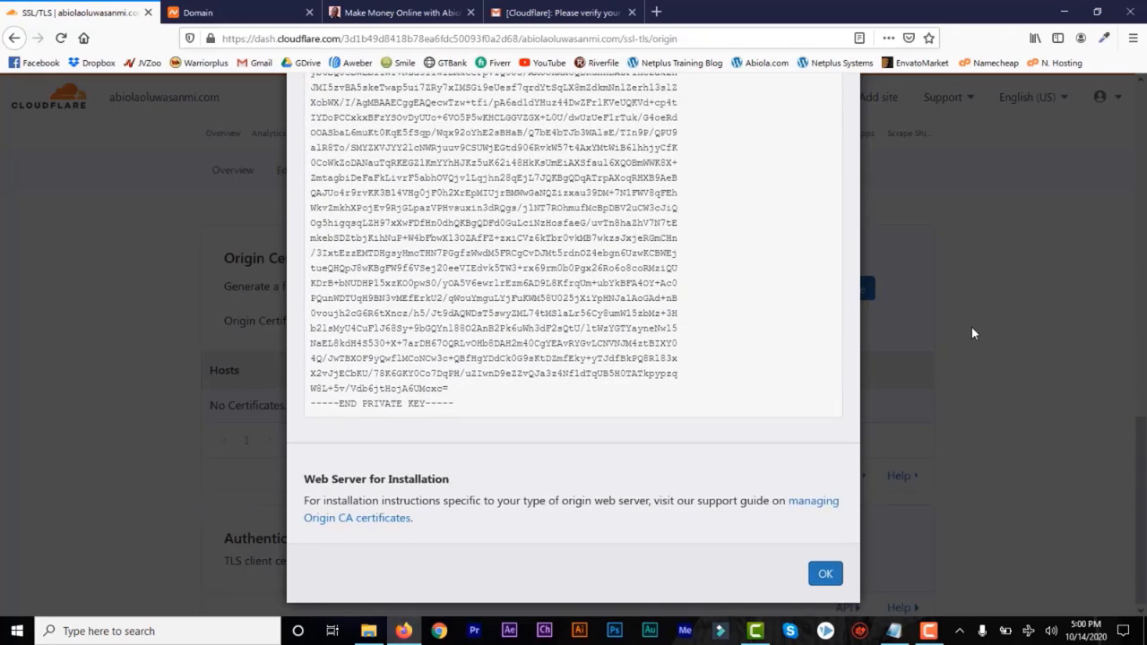
pyautogui.scroll(10, 973, 329)
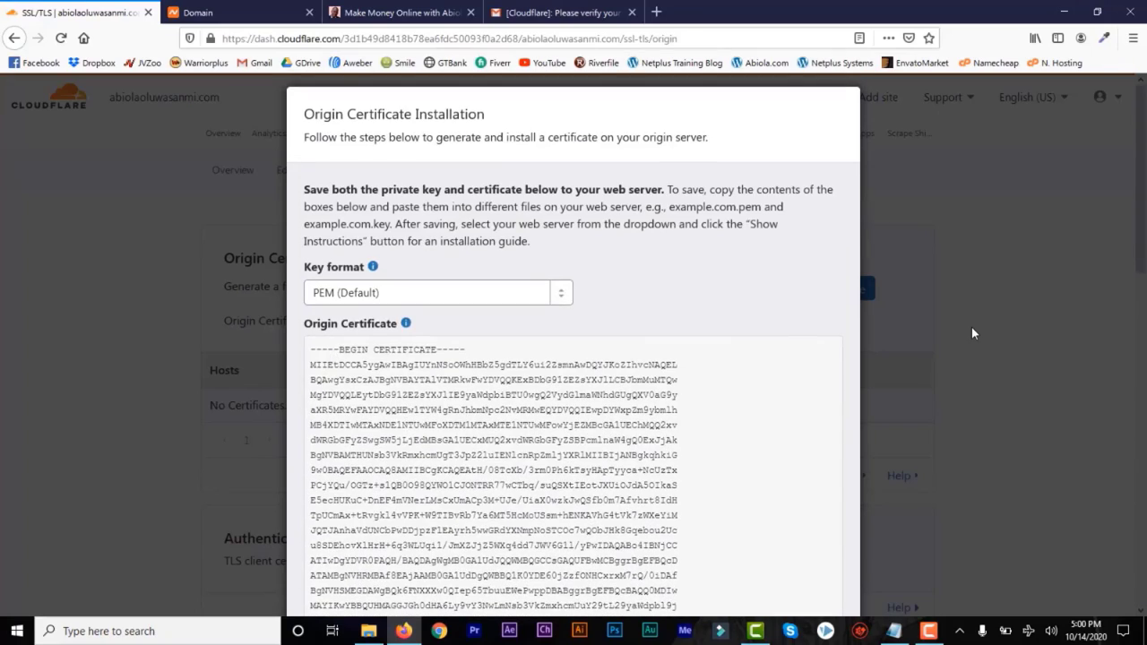
pyautogui.click(660, 13)
# Open cPanel, search its tools for 'ssl', and go to SSL/TLS Manage SSL sites.
pyautogui.click(313, 439)
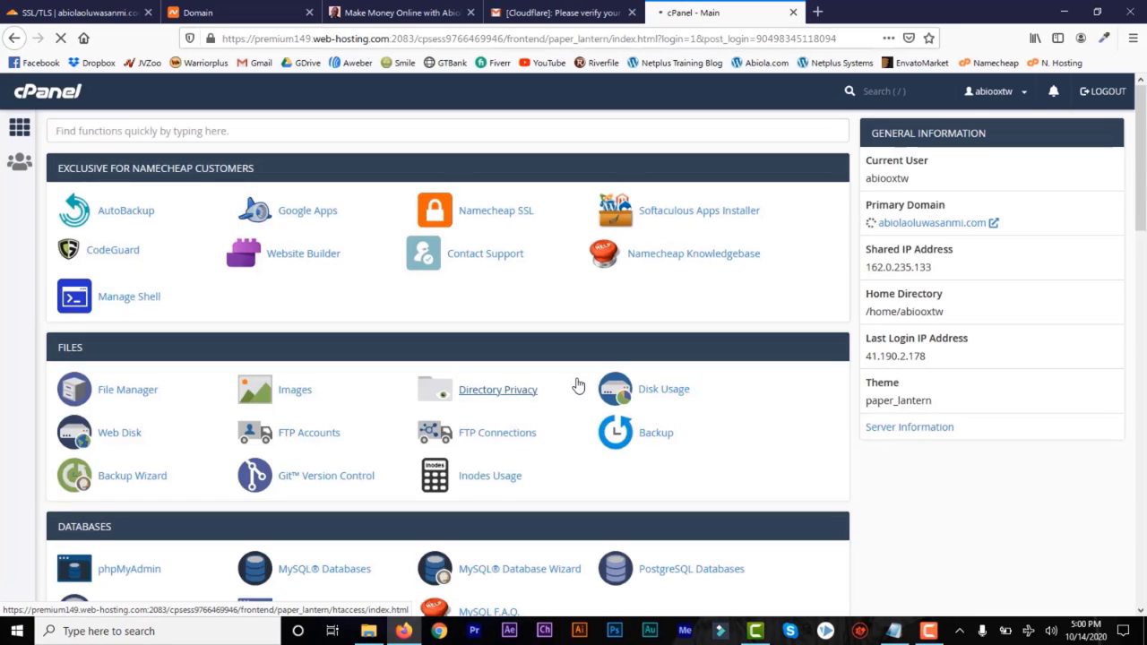
pyautogui.scroll(-3, 439, 597)
pyautogui.scroll(-6, 1145, 308)
pyautogui.scroll(-3, 439, 148)
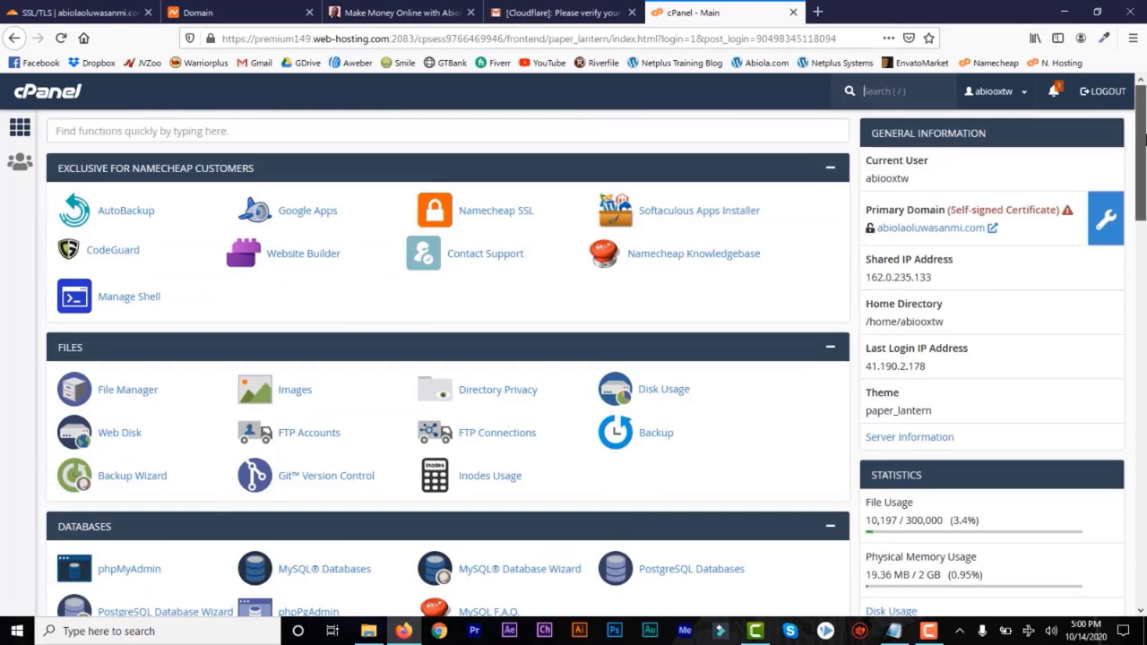
pyautogui.scroll(10, 439, 116)
pyautogui.click(321, 133)
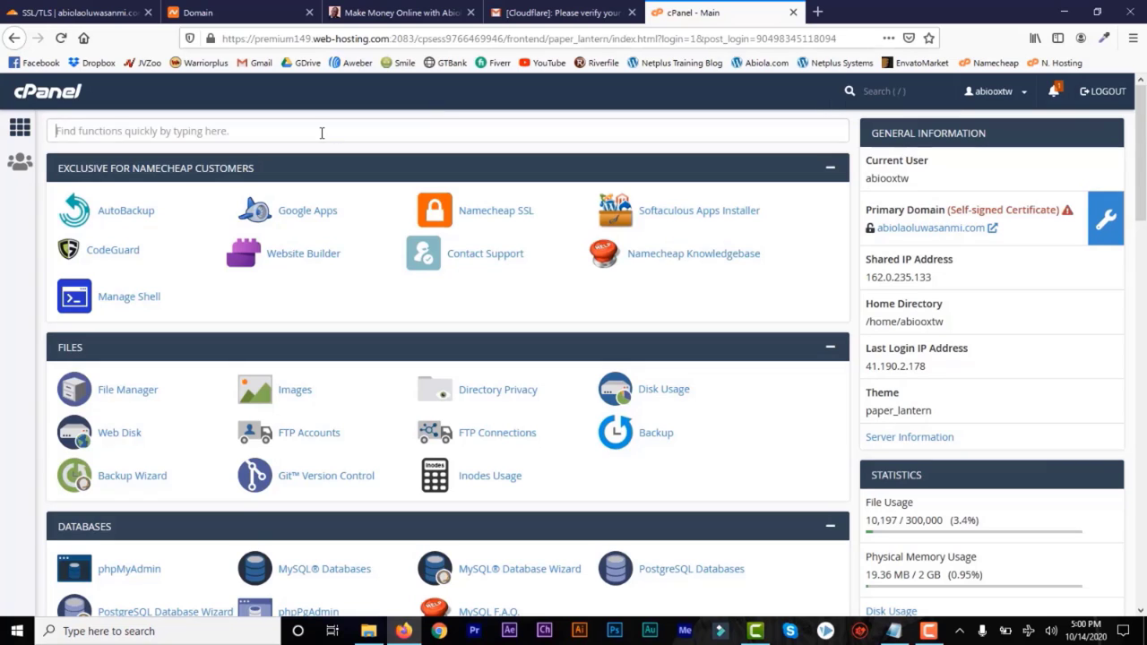
pyautogui.write('ssl')
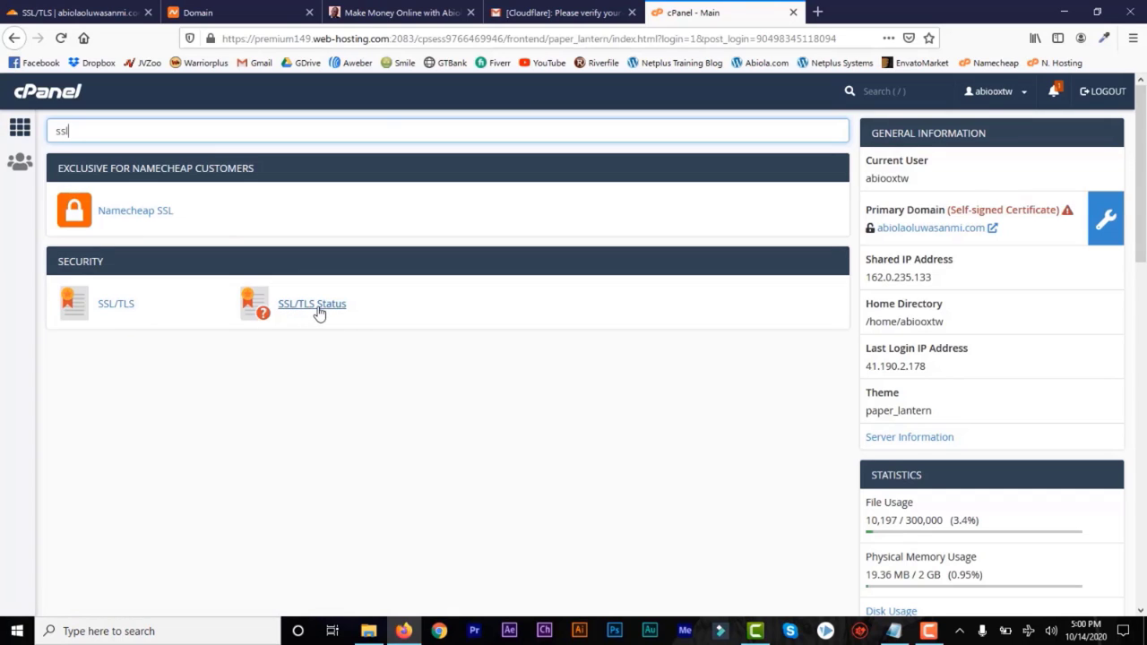
pyautogui.click(120, 309)
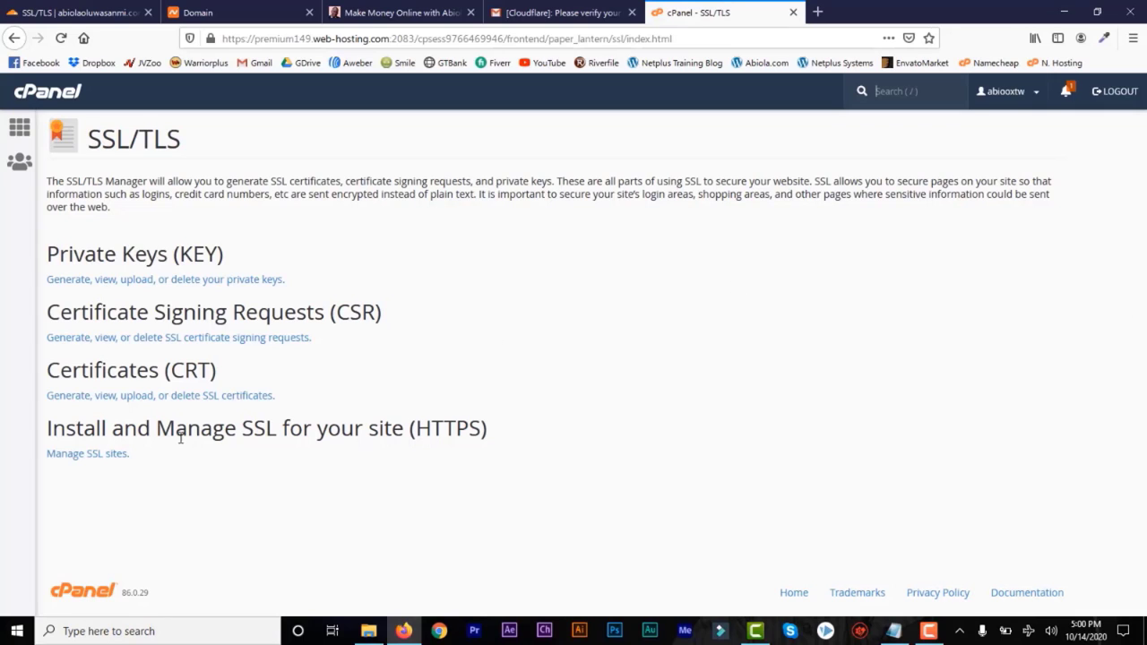
pyautogui.click(105, 457)
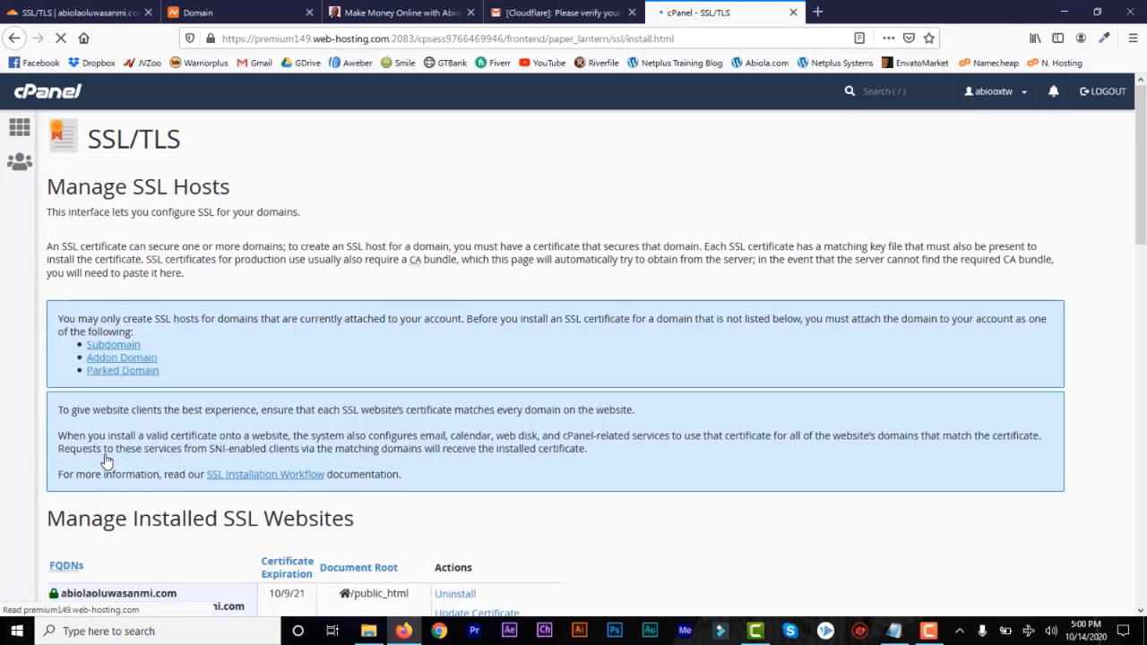
# Choose abiolaoluwasanmi.com as the domain in the Install an SSL Website form.
pyautogui.moveTo(1144, 242); pyautogui.dragTo(1145, 455)
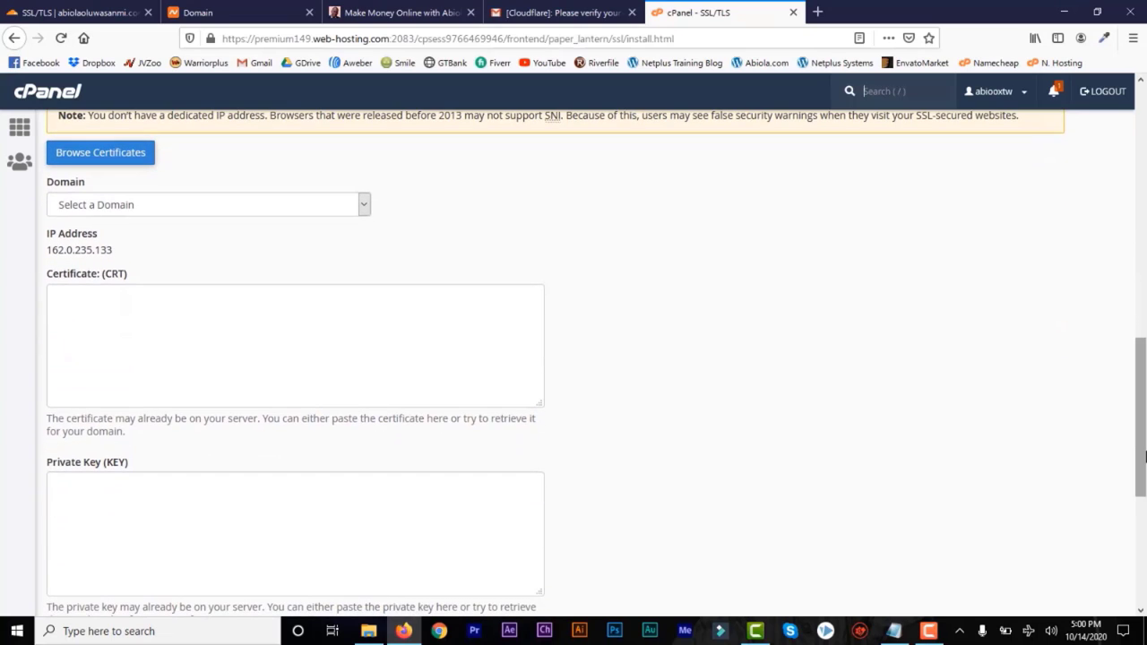
pyautogui.click(364, 206)
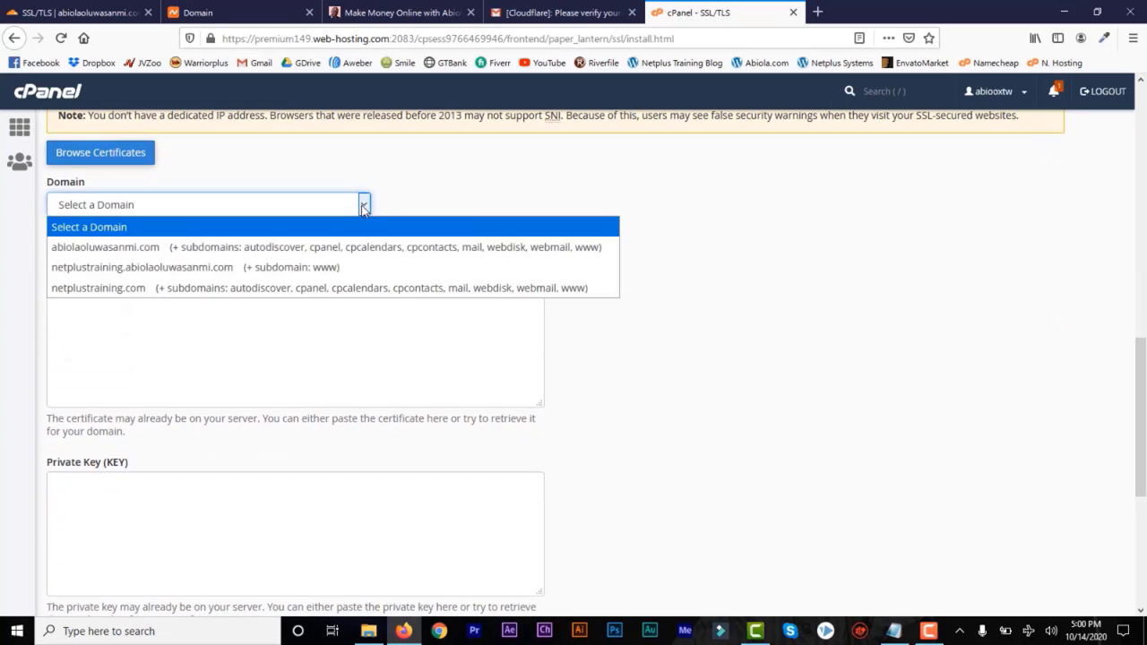
pyautogui.click(309, 254)
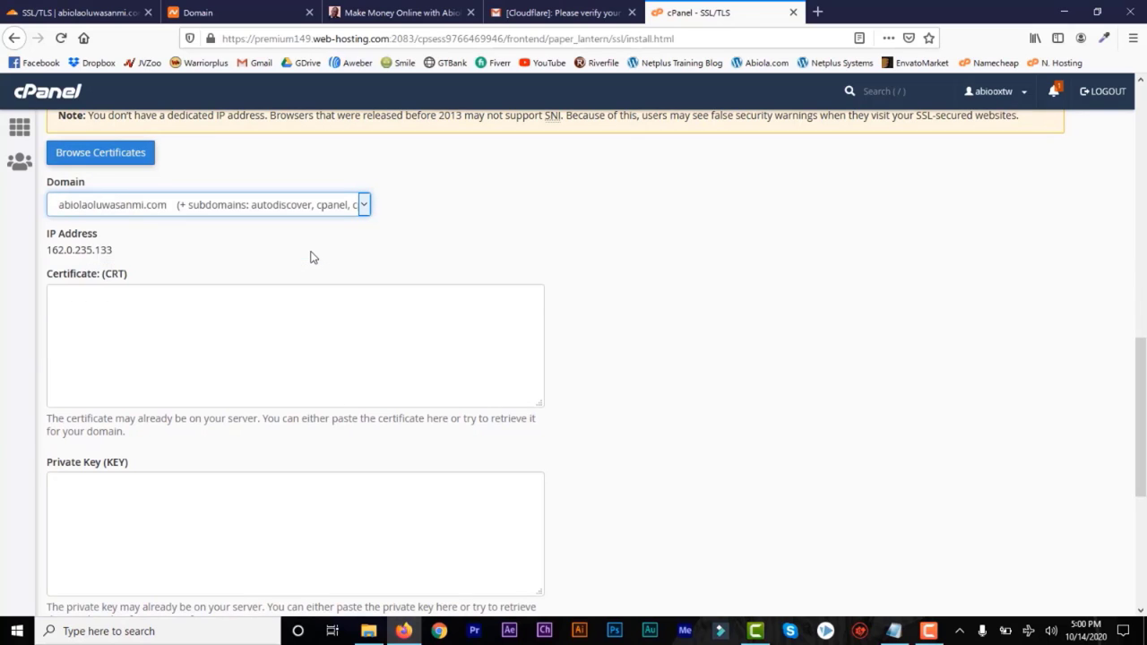
# Go through the certificate, private key and CA bundle boxes, ready to paste the certificate.
pyautogui.click(197, 331)
pyautogui.scroll(-2, 449, 357)
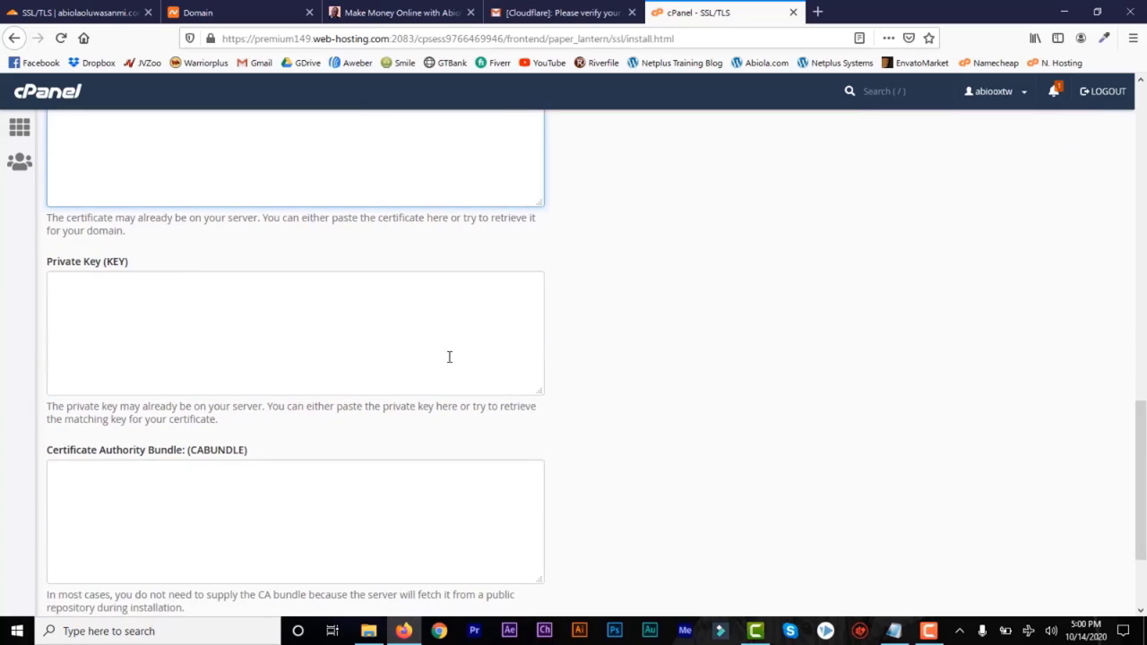
pyautogui.click(338, 334)
pyautogui.click(280, 515)
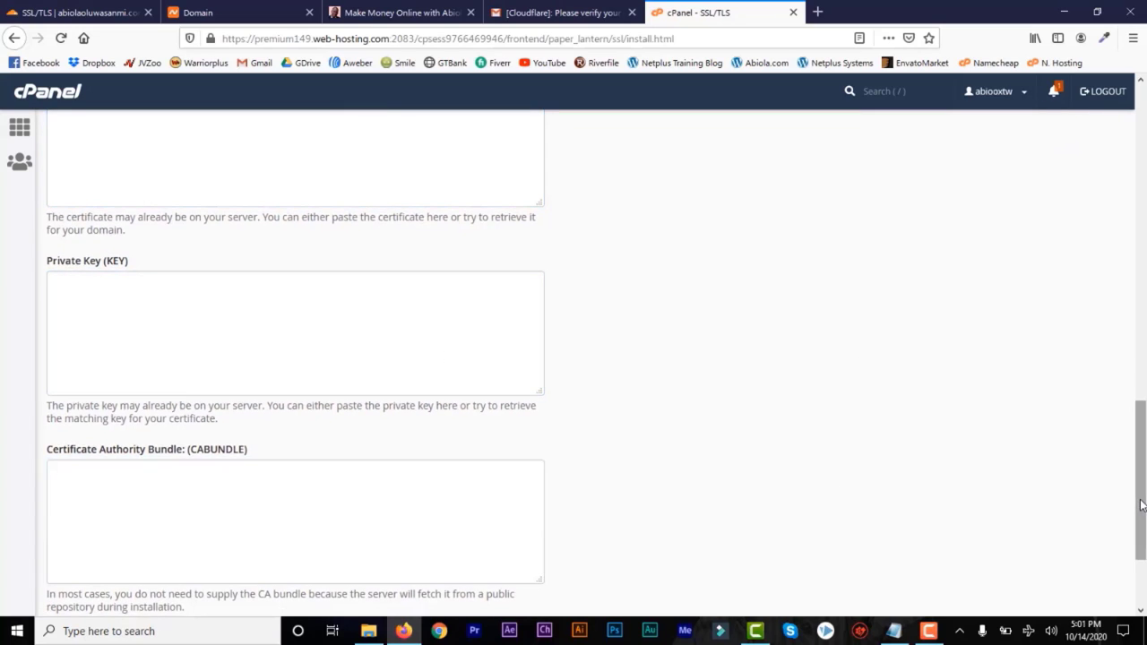
pyautogui.moveTo(1136, 496); pyautogui.dragTo(1143, 410)
pyautogui.scroll(-1, 486, 413)
pyautogui.click(273, 389)
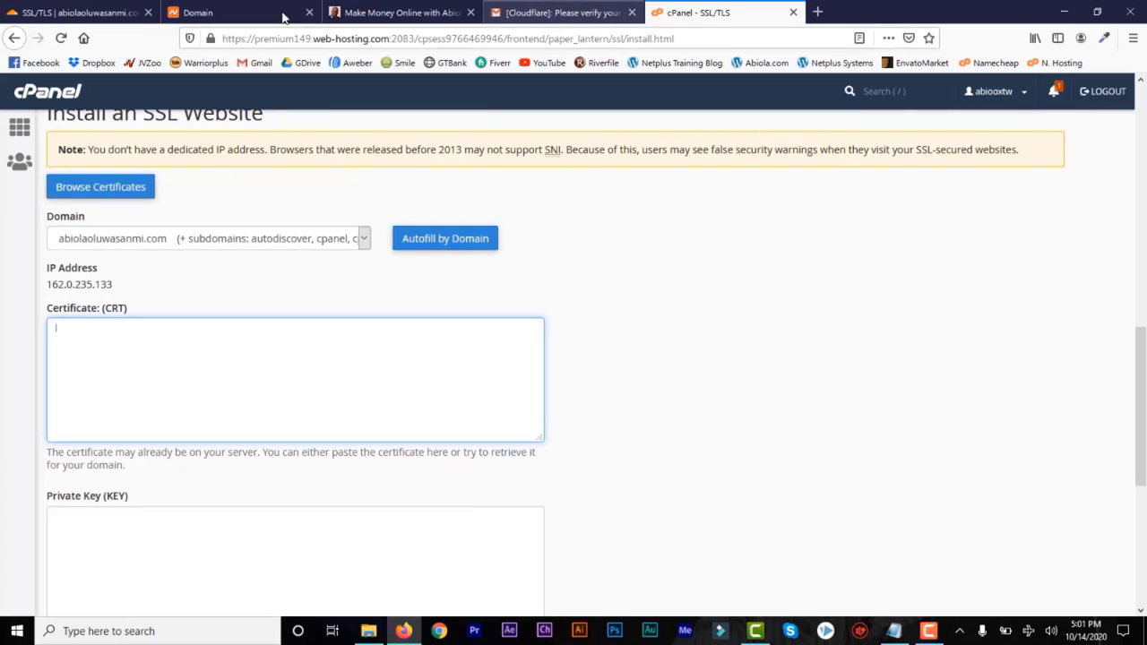
# Copy the Cloudflare origin certificate and paste it into cPanel's certificate box.
pyautogui.click(87, 15)
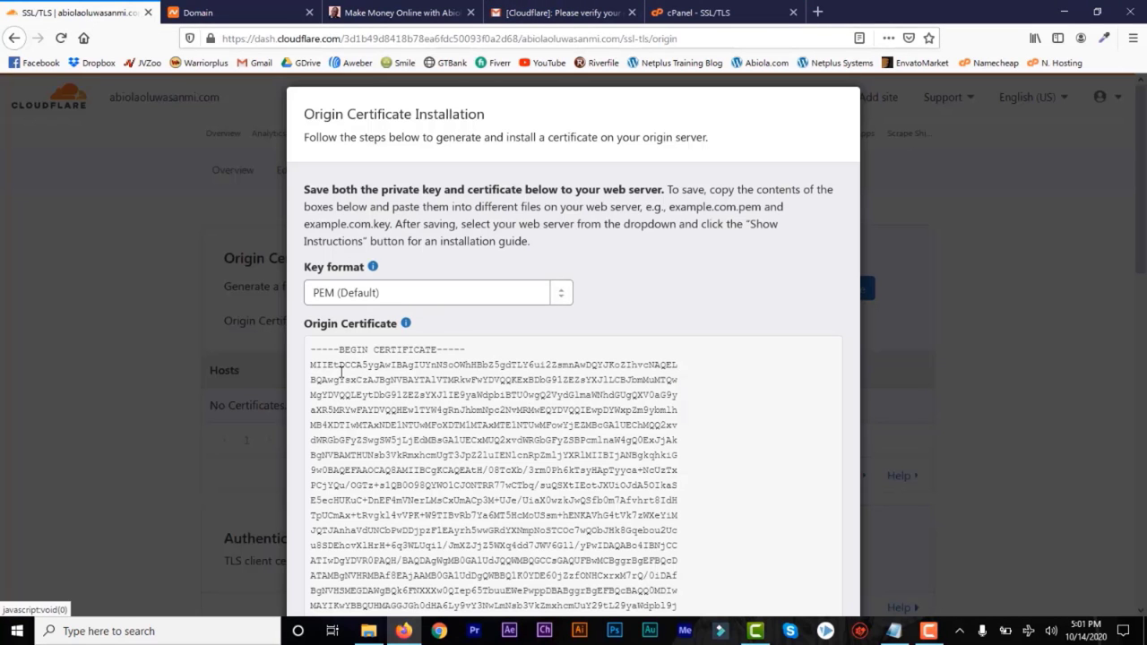
pyautogui.moveTo(313, 349); pyautogui.dragTo(318, 361)
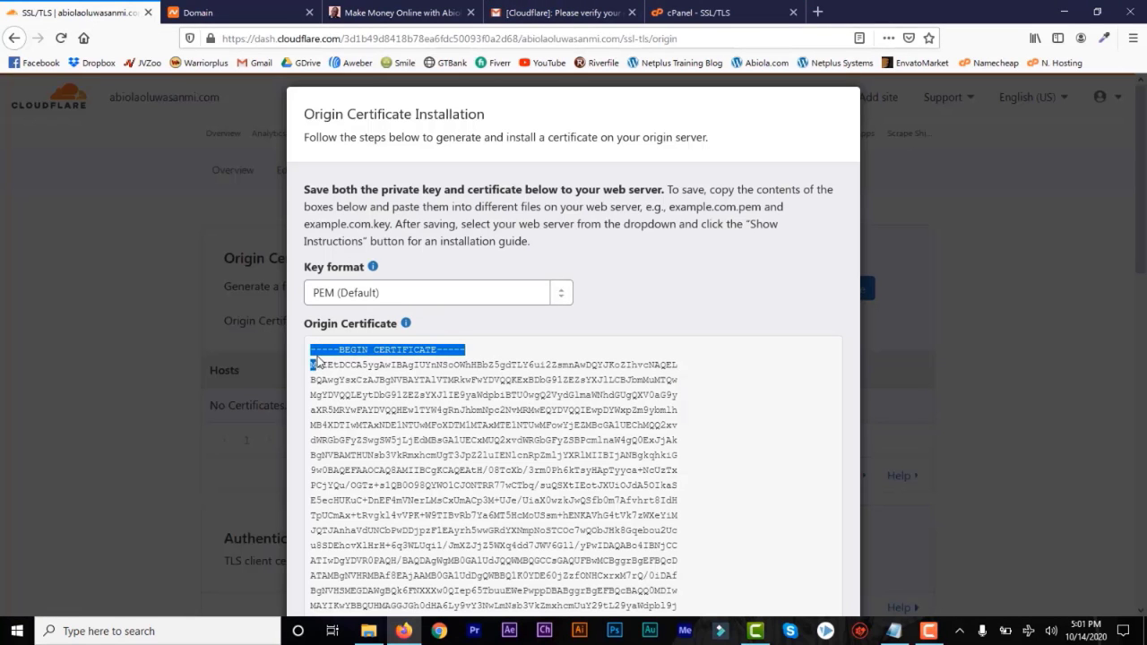
pyautogui.click(313, 348)
pyautogui.hotkey('ctrl', 'a')
pyautogui.scroll(-5, 436, 511)
pyautogui.click(675, 11)
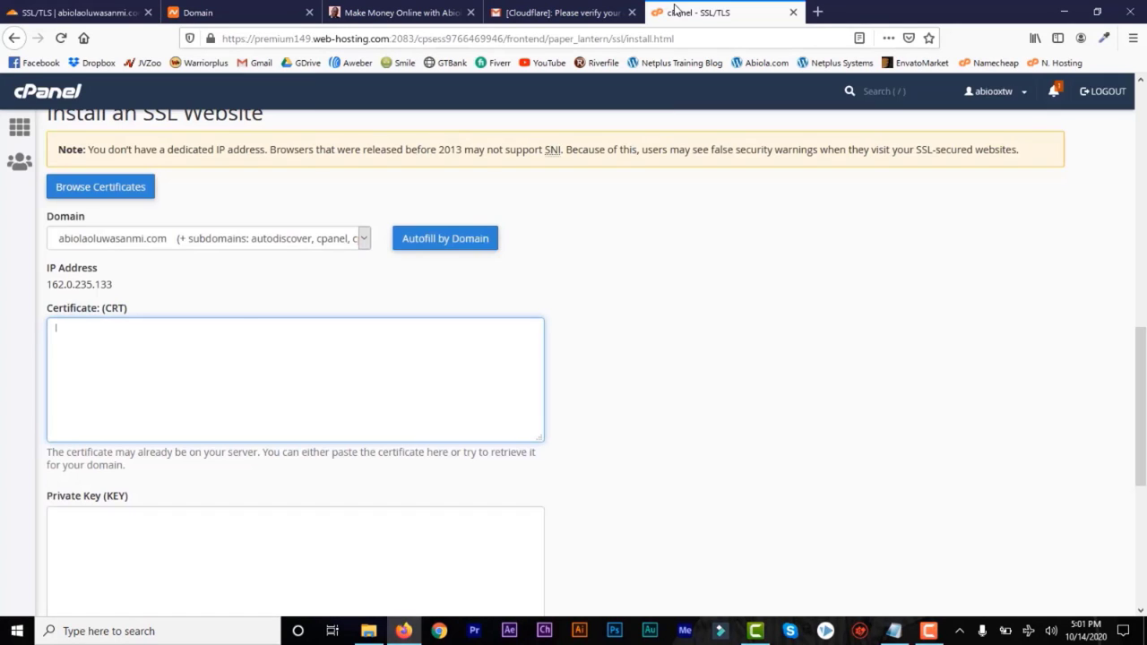
pyautogui.hotkey('ctrl', 'v')
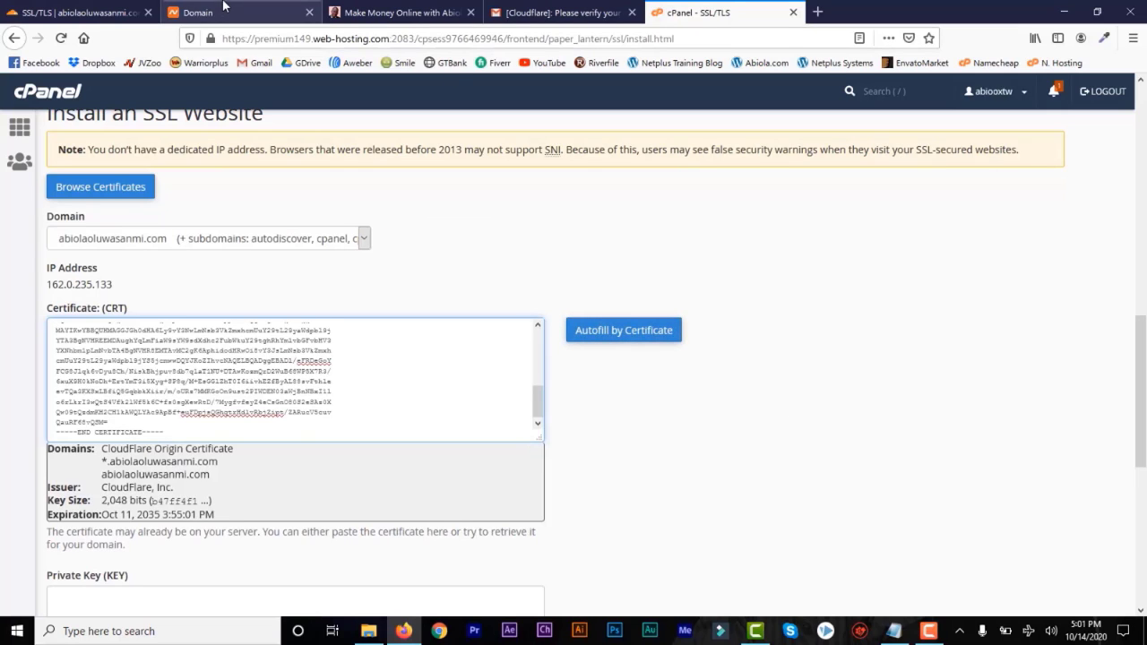
# Copy the private key from Cloudflare and paste it into cPanel's private key box.
pyautogui.click(101, 13)
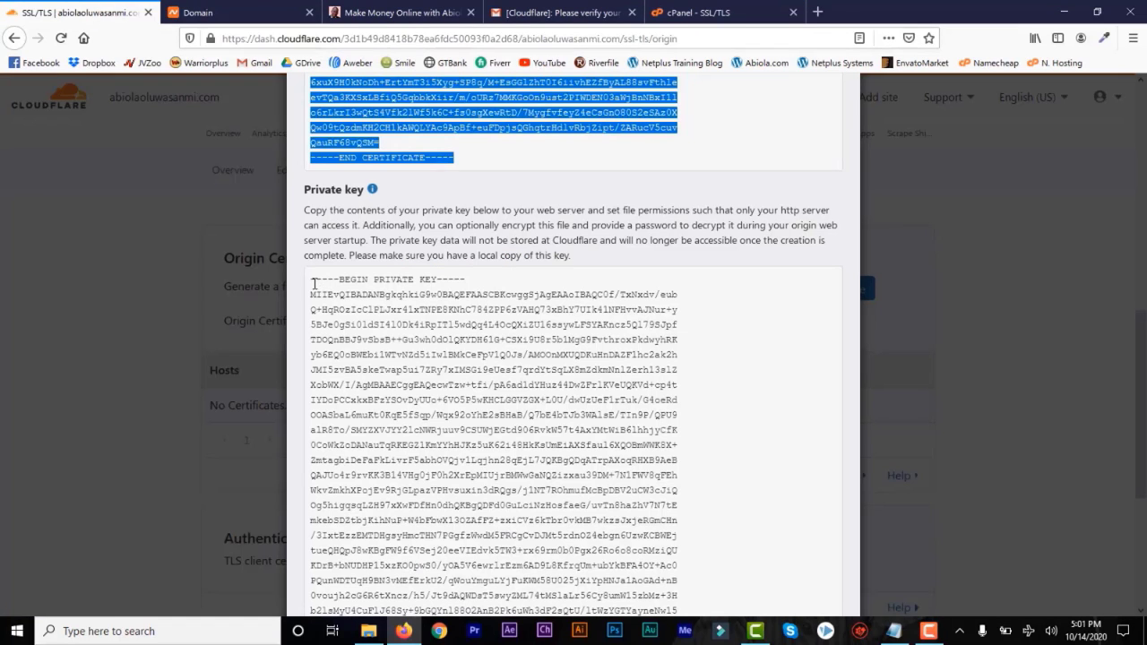
pyautogui.moveTo(311, 279); pyautogui.dragTo(500, 414)
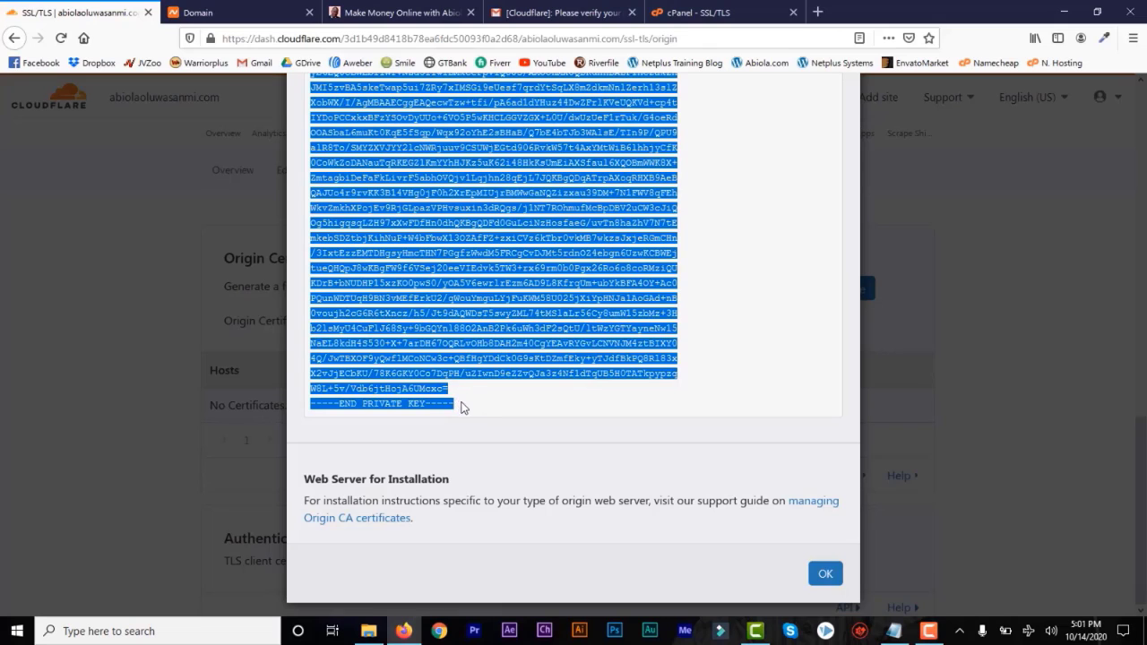
pyautogui.click(692, 13)
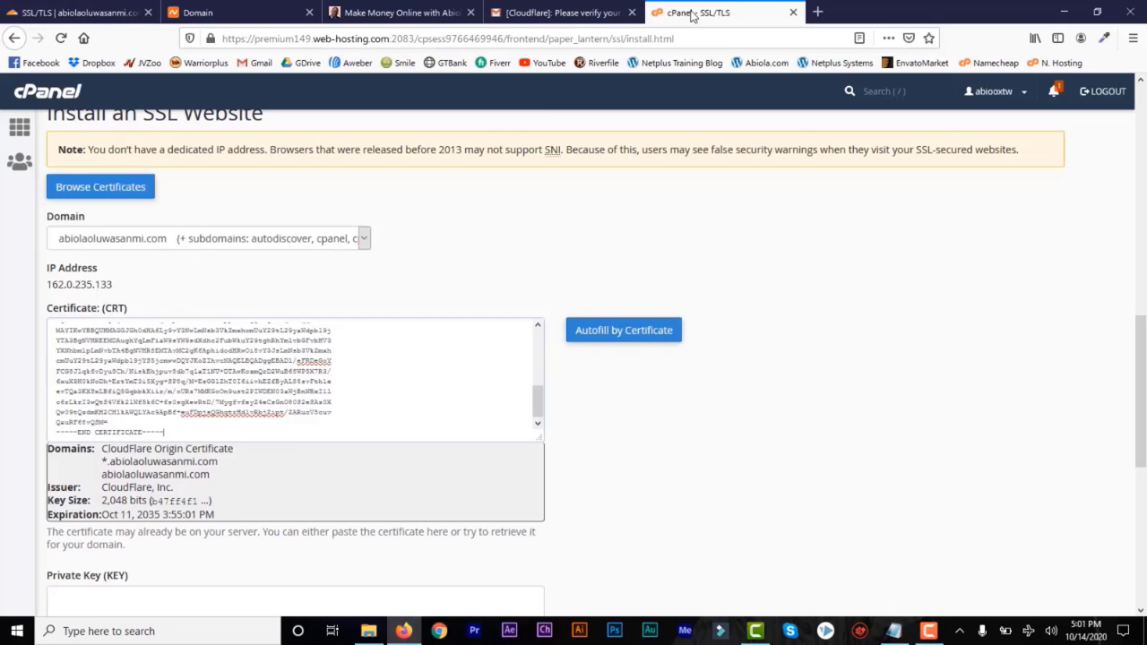
pyautogui.moveTo(1141, 363); pyautogui.dragTo(1141, 419)
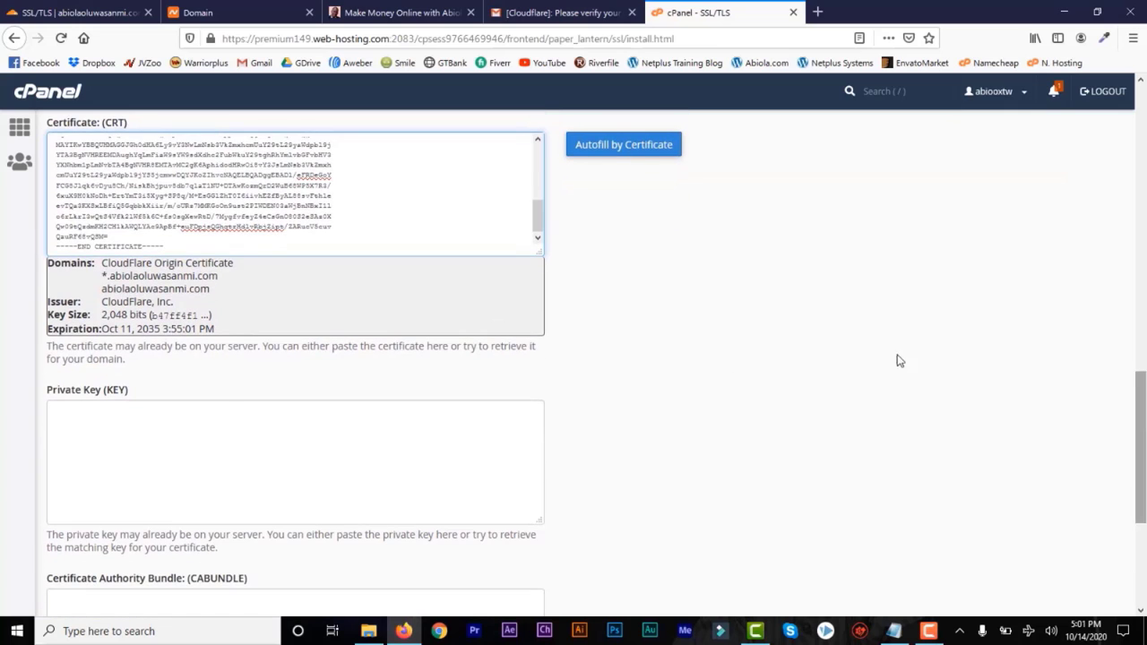
pyautogui.click(236, 429)
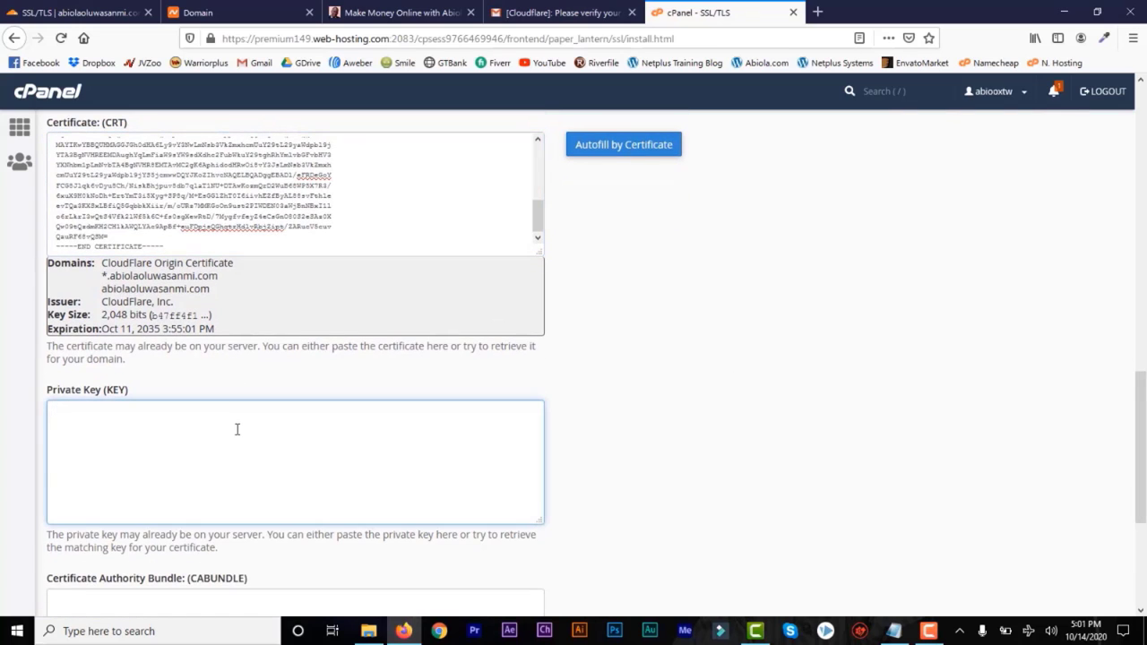
pyautogui.hotkey('ctrl', 'v')
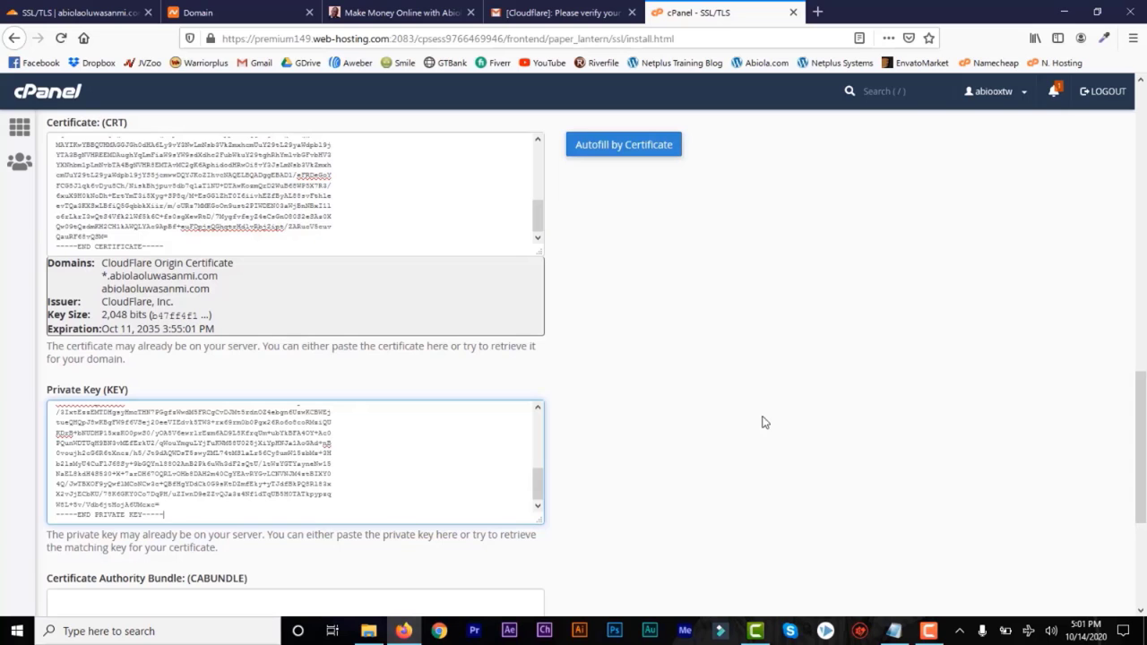
# Load Cloudflare's Origin CA support article in a new tab.
pyautogui.moveTo(1141, 475); pyautogui.dragTo(1141, 556)
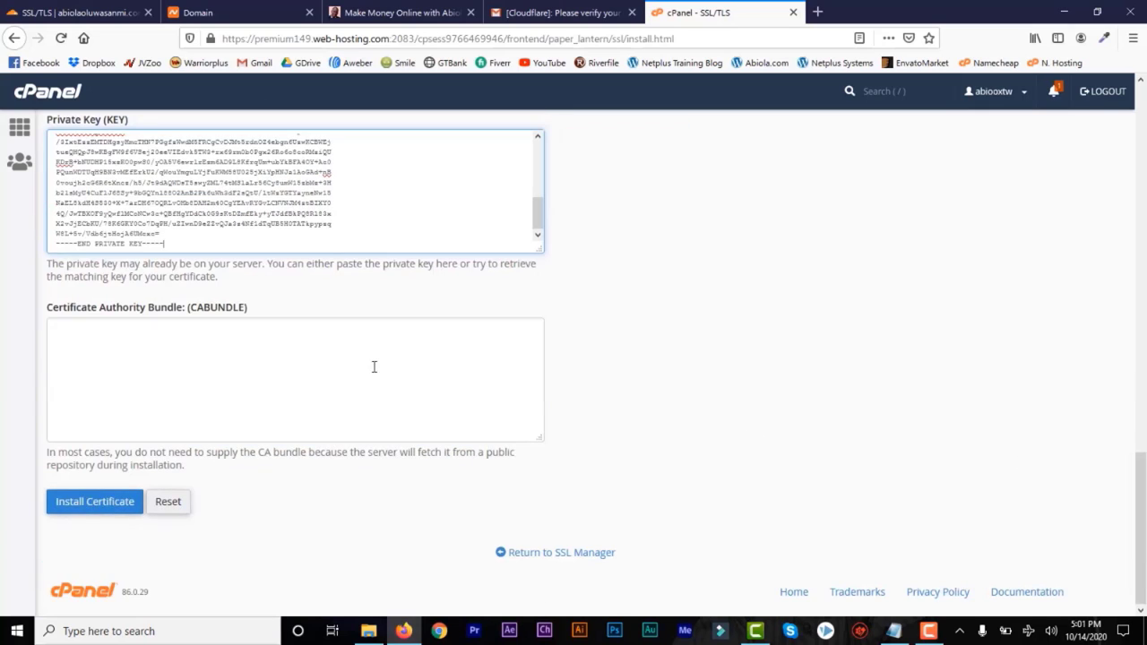
pyautogui.click(193, 355)
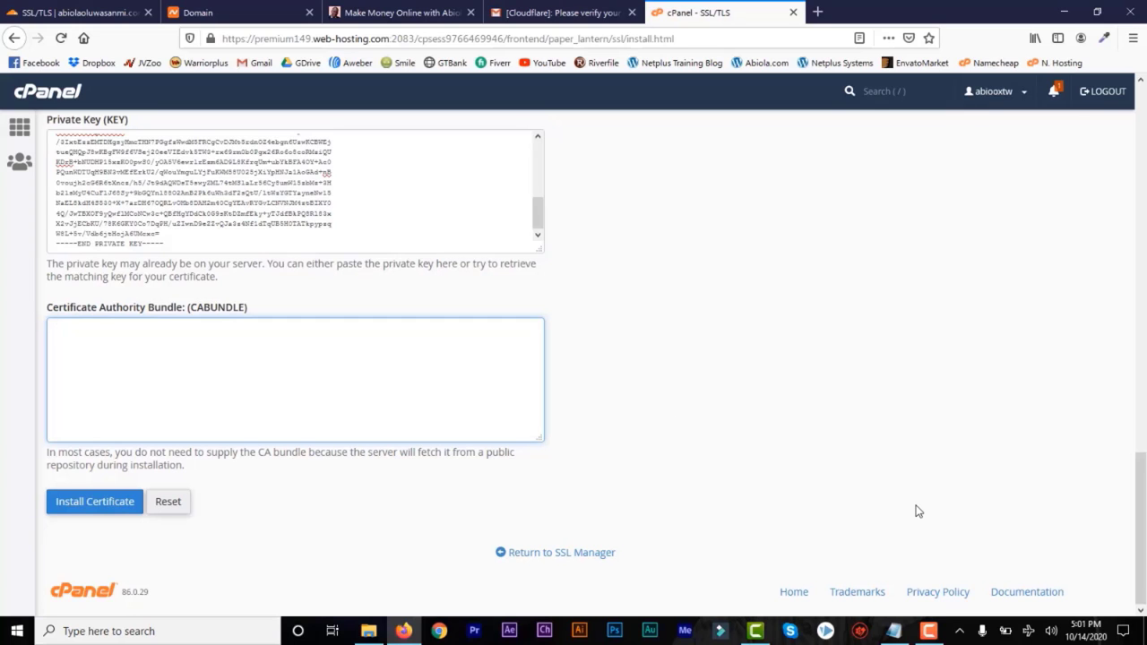
pyautogui.click(818, 11)
pyautogui.hotkey('ctrl', 'v')
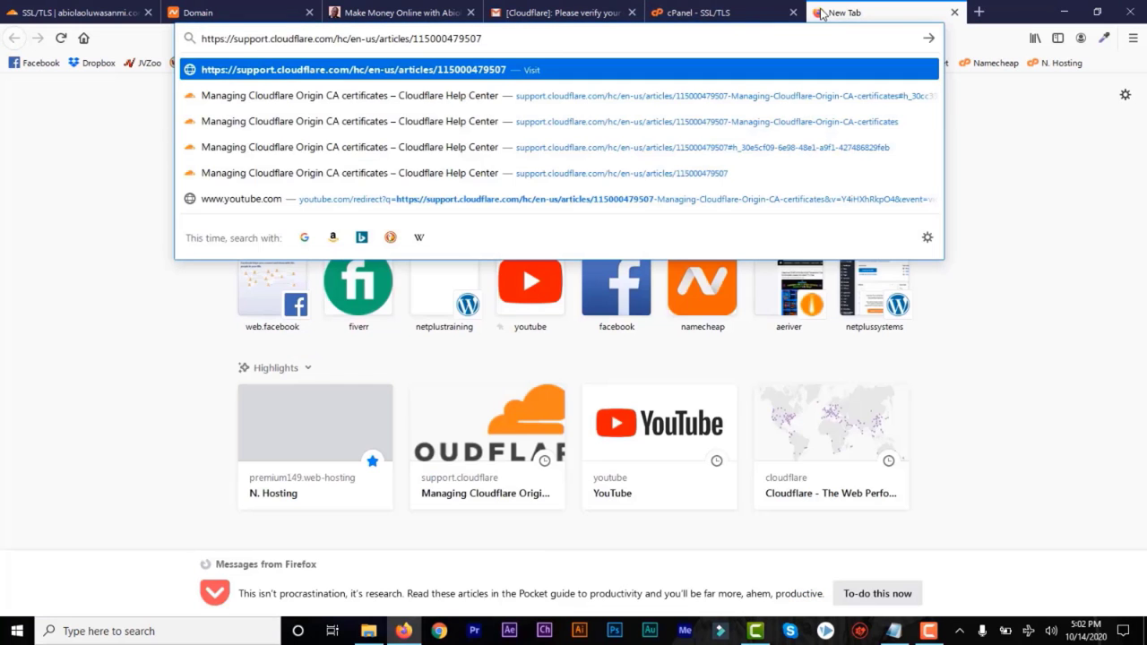
pyautogui.press('Return')
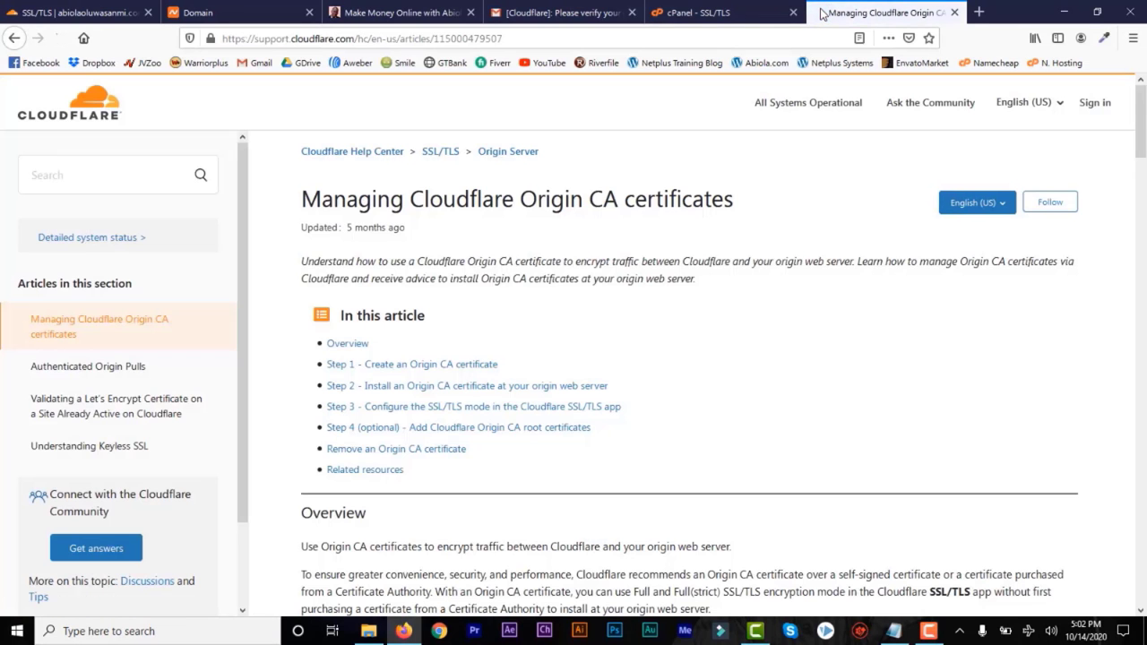
# Expand 'Cloudflare Origin CA — RSA Root' in the article and copy its certificate text.
pyautogui.scroll(-20, 431, 381)
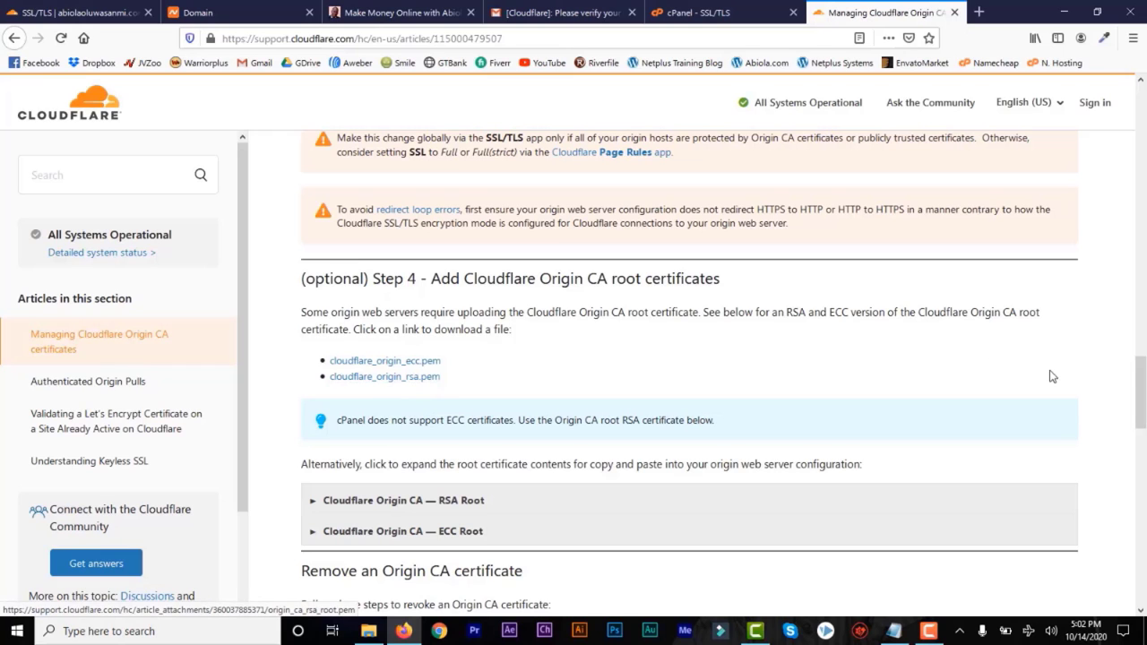
pyautogui.moveTo(1143, 392); pyautogui.dragTo(1143, 403)
pyautogui.scroll(-3, 655, 358)
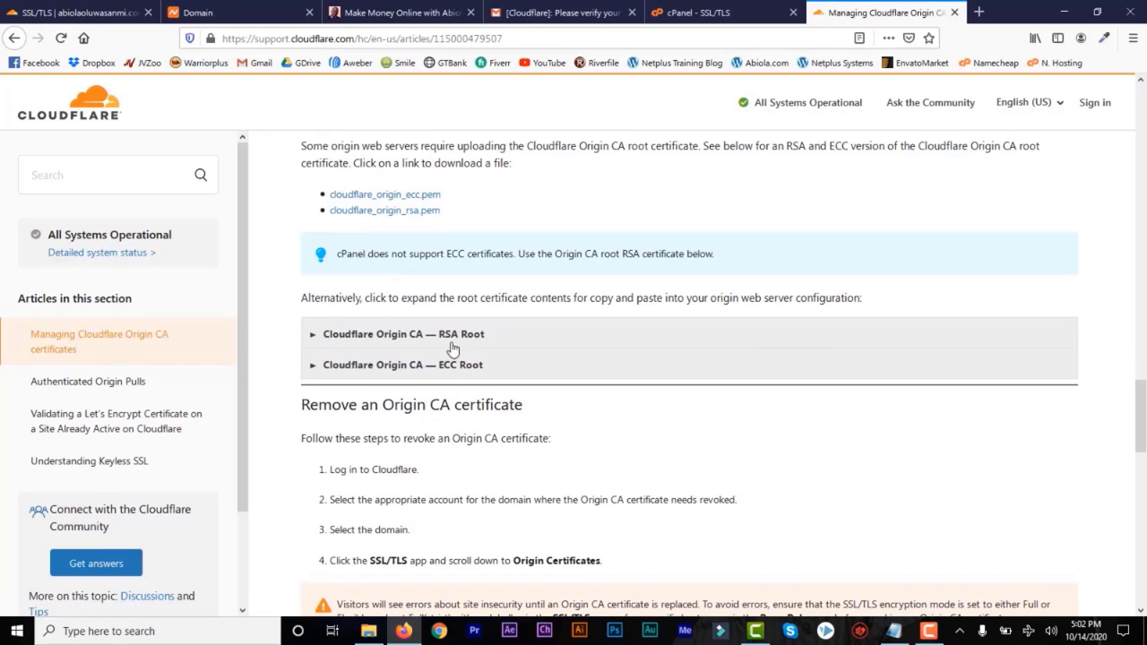
pyautogui.click(313, 339)
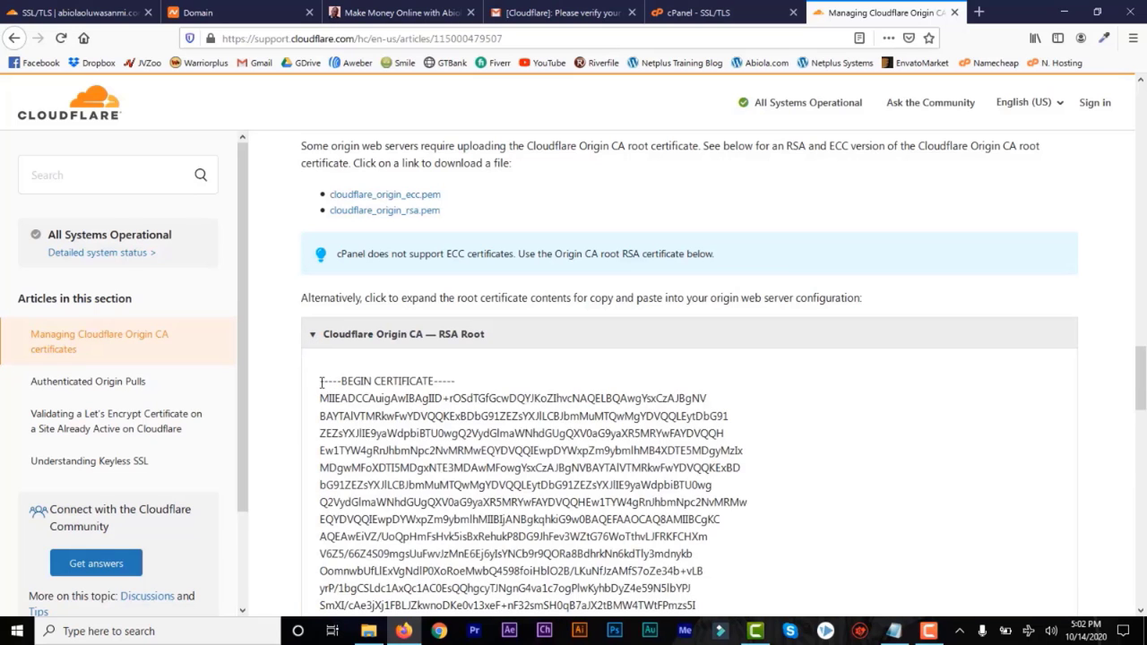
pyautogui.moveTo(1144, 400); pyautogui.dragTo(1144, 421)
pyautogui.moveTo(321, 208); pyautogui.dragTo(491, 324)
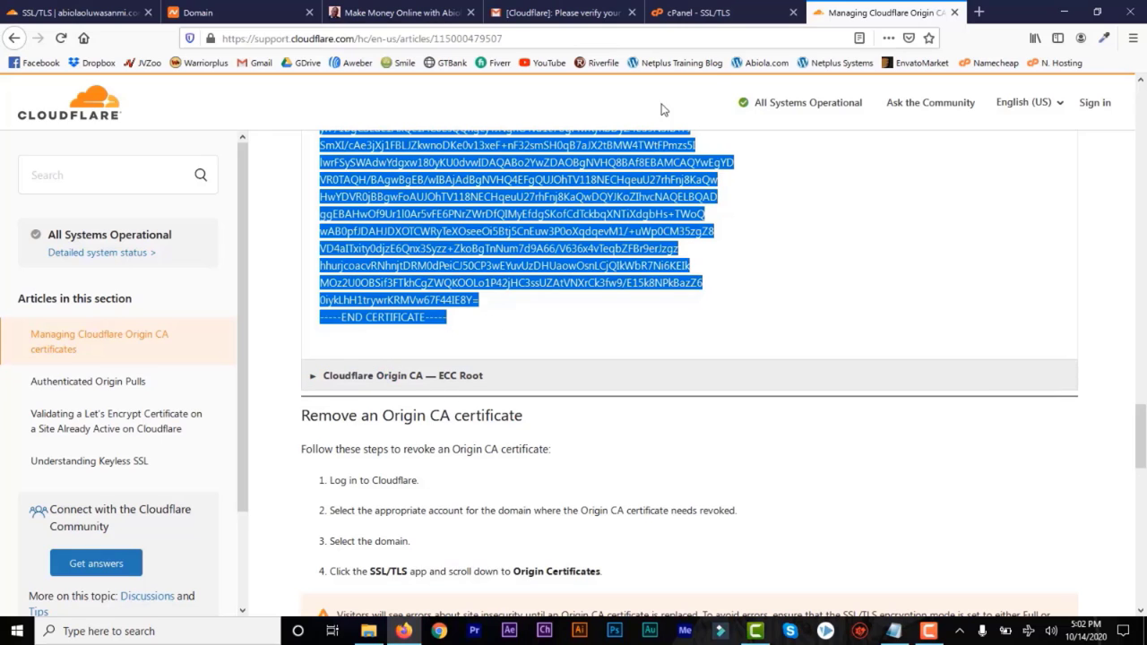
pyautogui.click(694, 13)
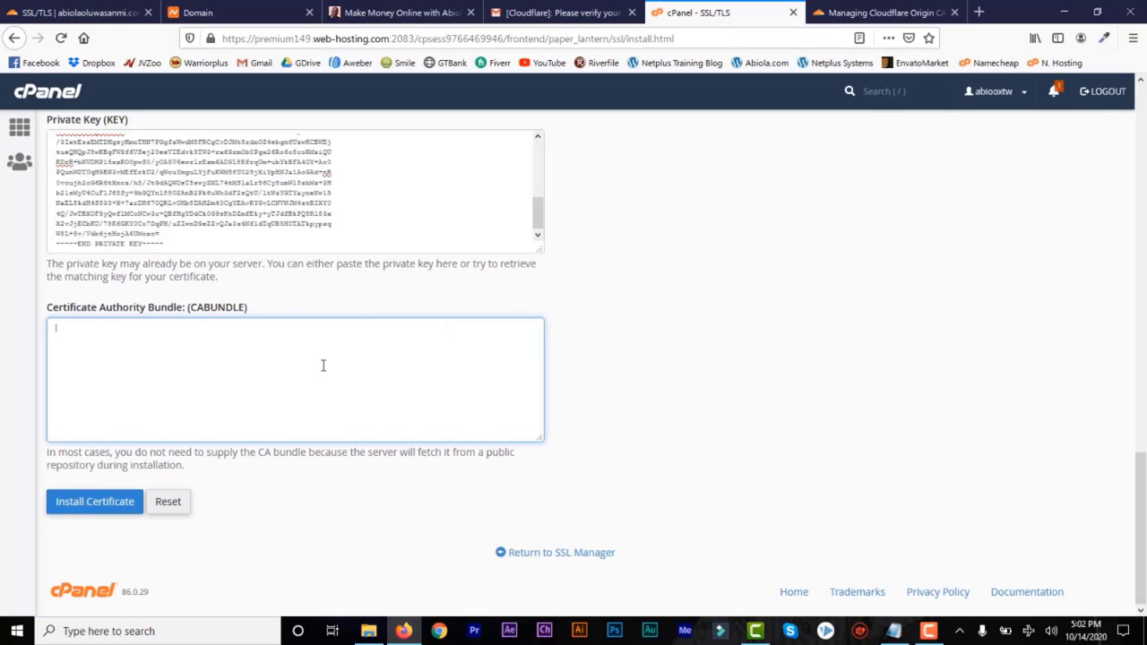
# Paste the RSA root as the CA bundle, install the certificate, and confirm the success message.
pyautogui.hotkey('ctrl', 'v')
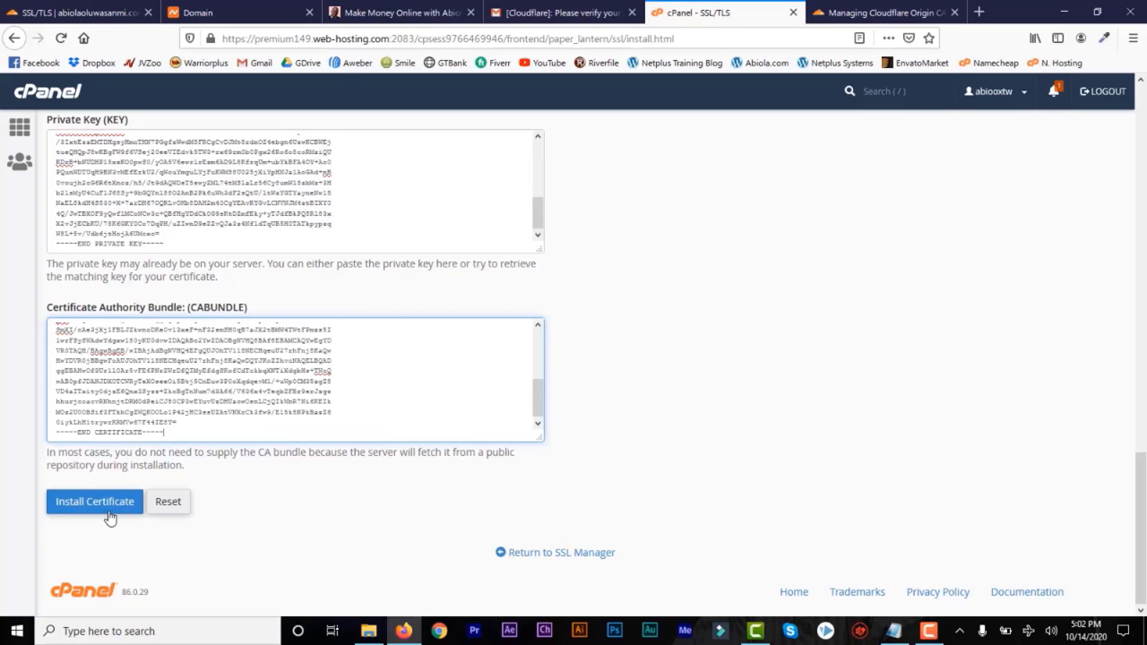
pyautogui.click(98, 506)
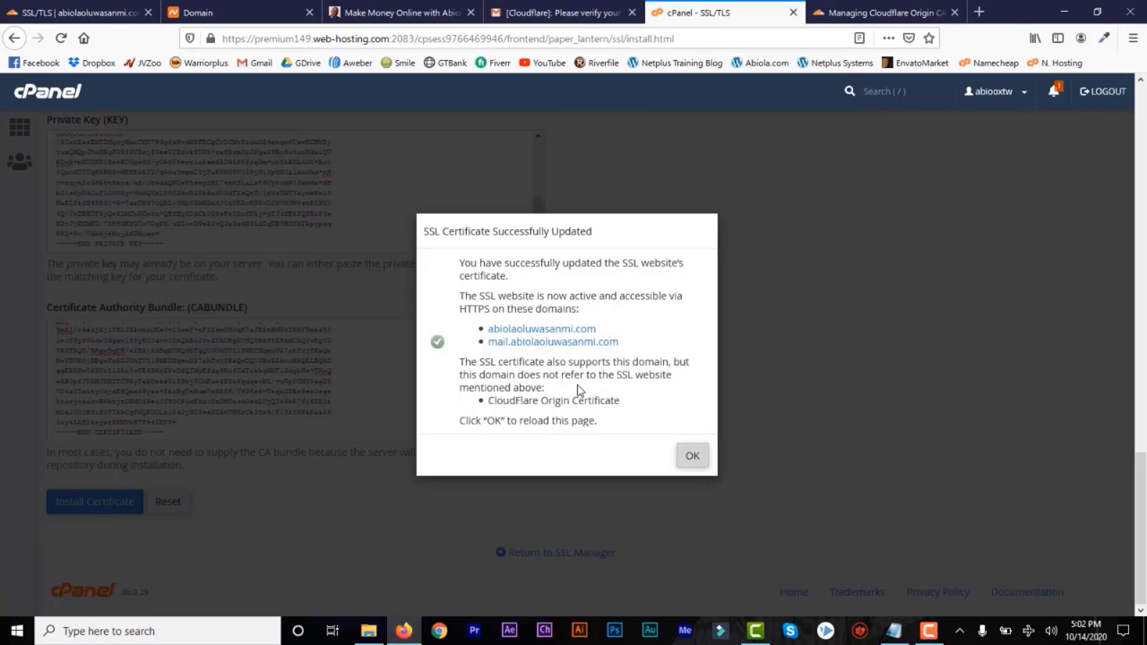
pyautogui.click(693, 457)
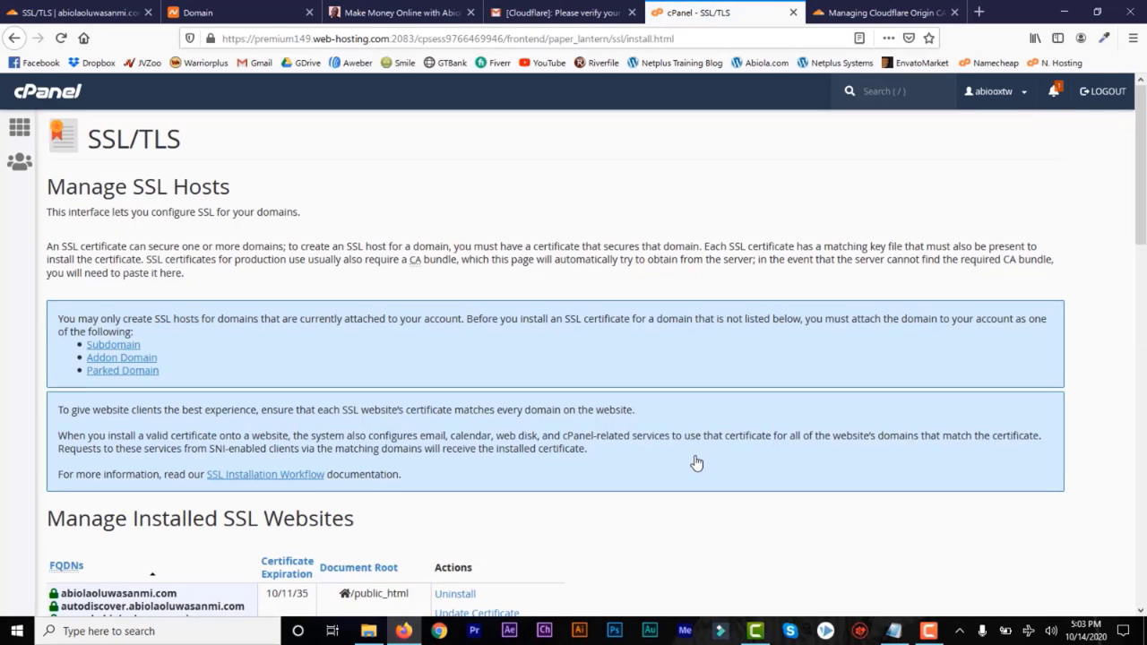
pyautogui.click(79, 12)
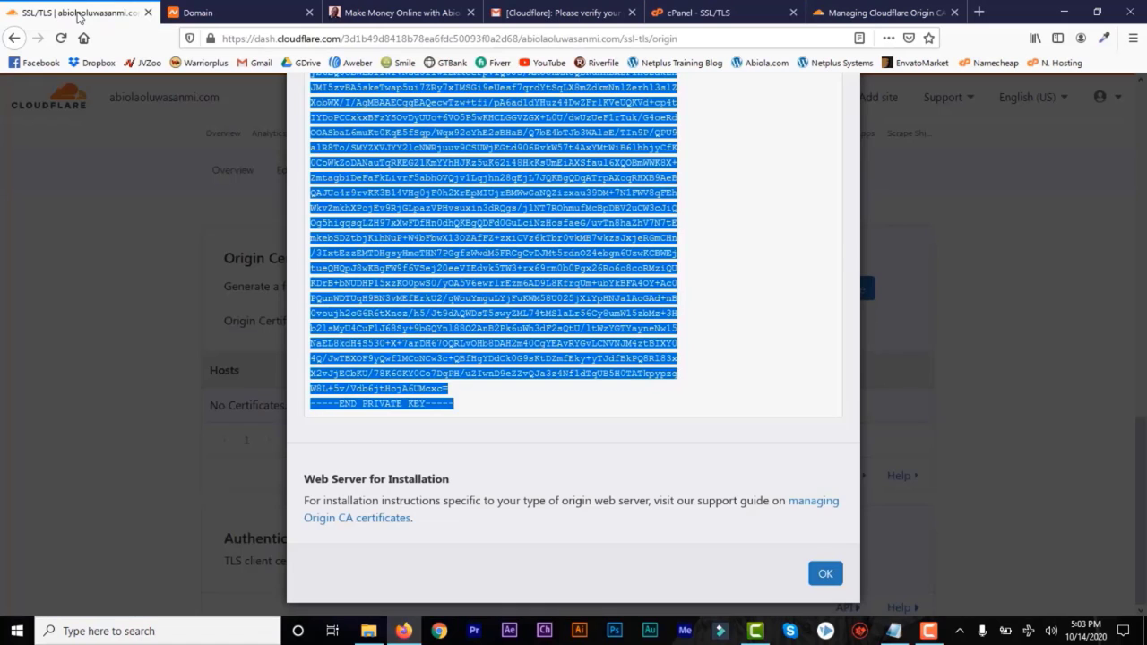
# Close the certificate details and switch the SSL/TLS encryption mode to Full (strict).
pyautogui.click(823, 574)
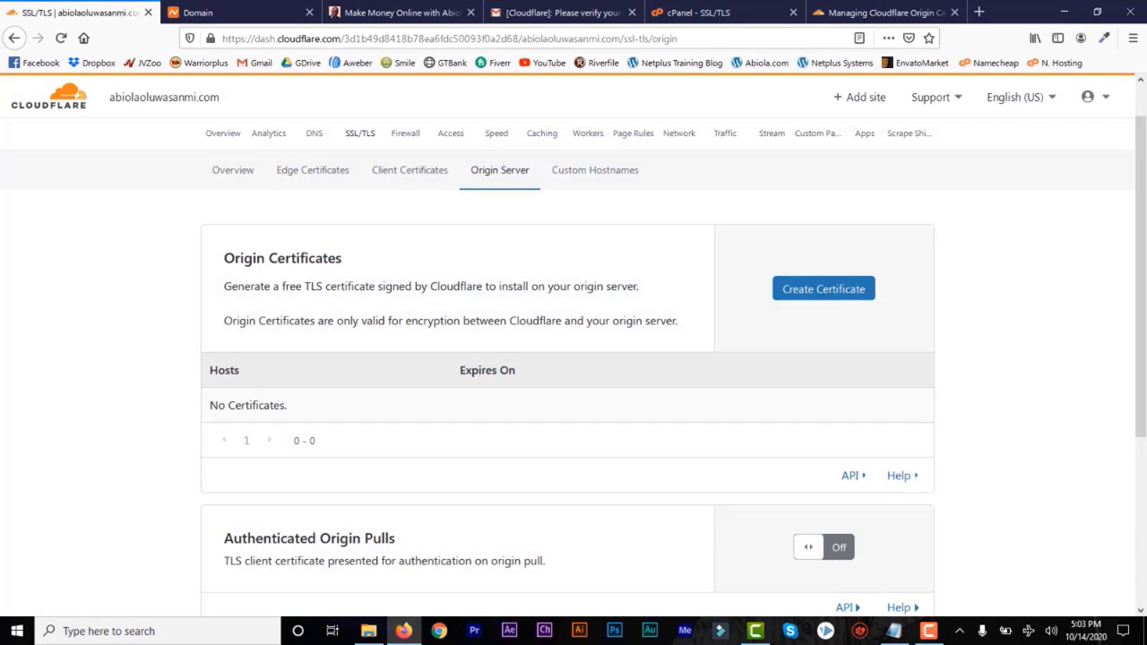
pyautogui.scroll(-2, 1144, 361)
pyautogui.moveTo(1144, 361); pyautogui.dragTo(302, 229)
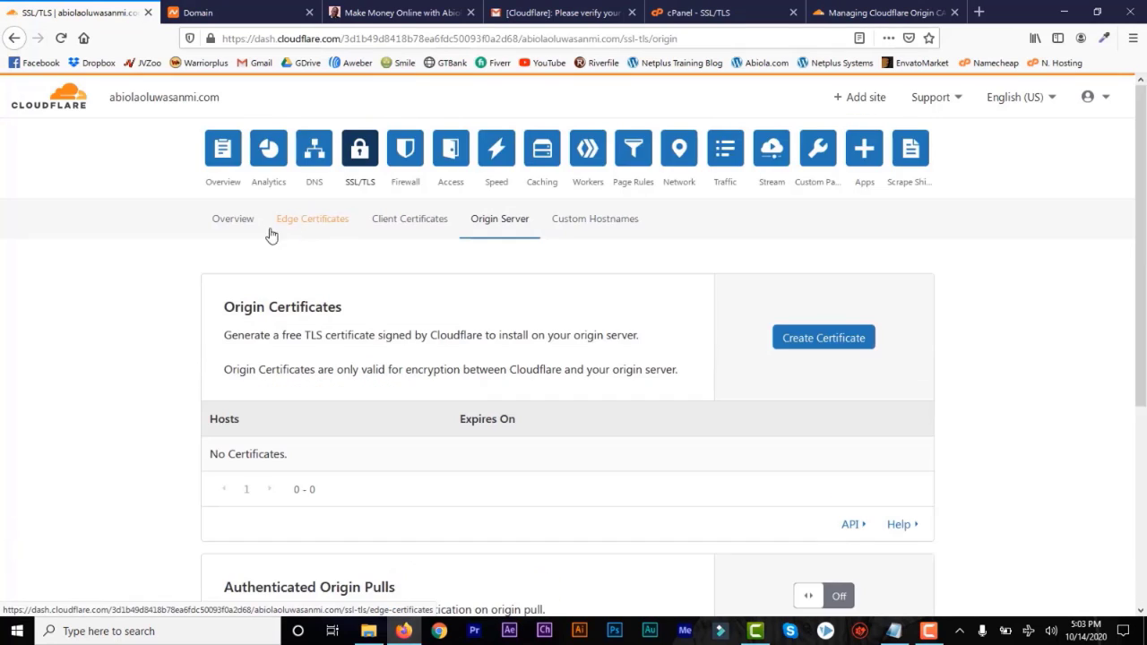
pyautogui.click(239, 227)
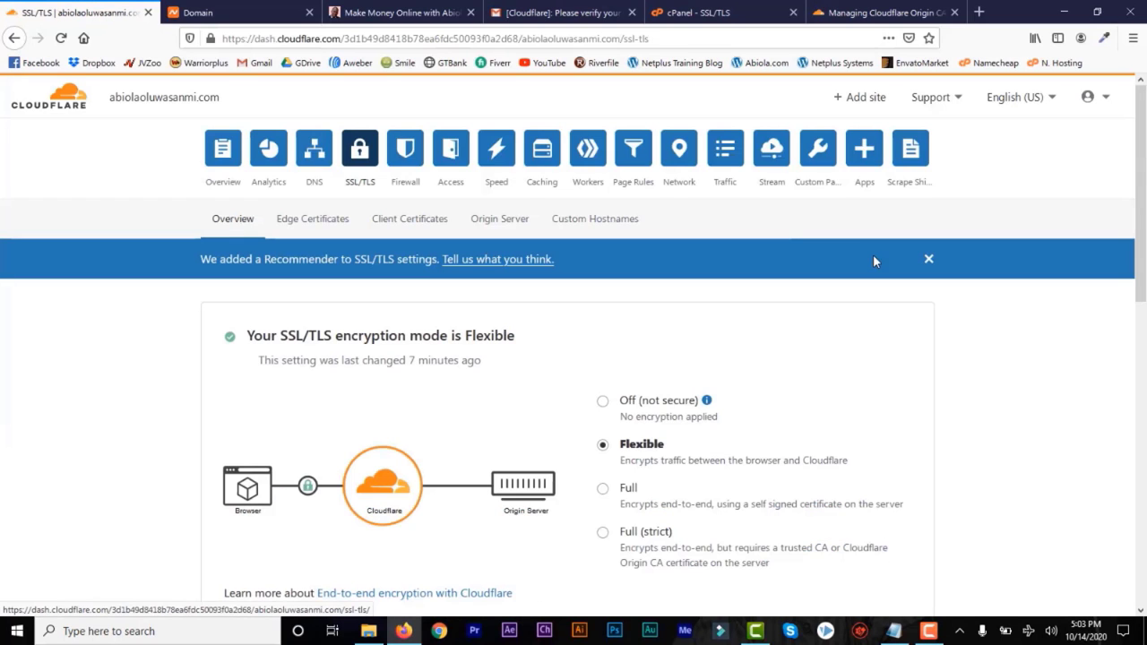
pyautogui.moveTo(1145, 258); pyautogui.dragTo(1145, 304)
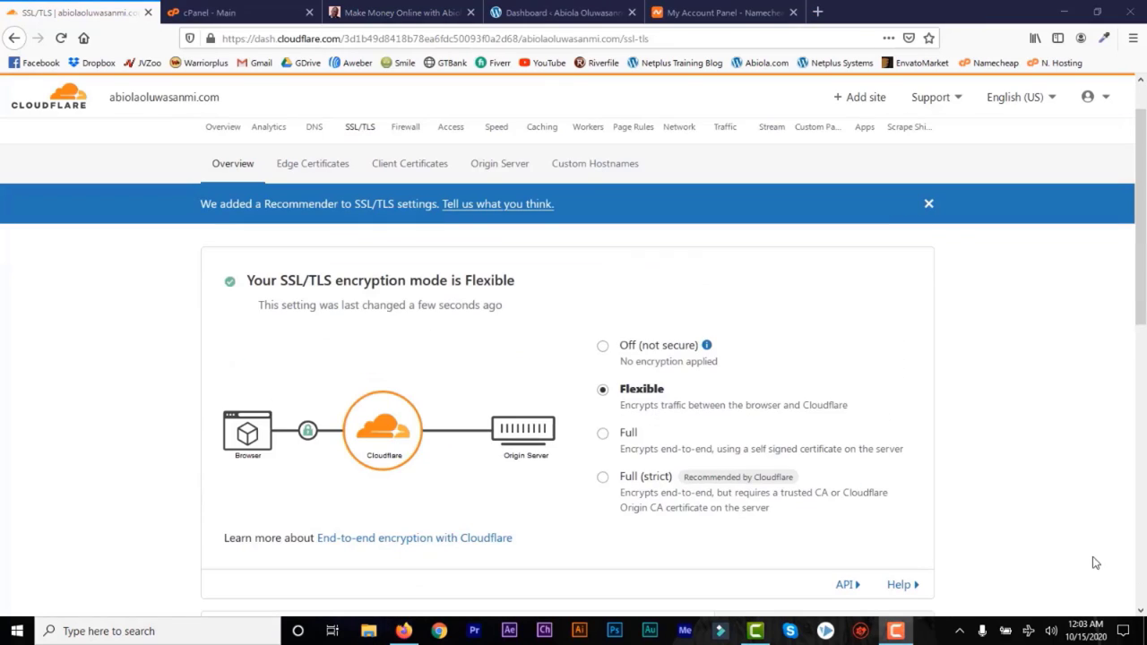
pyautogui.click(604, 481)
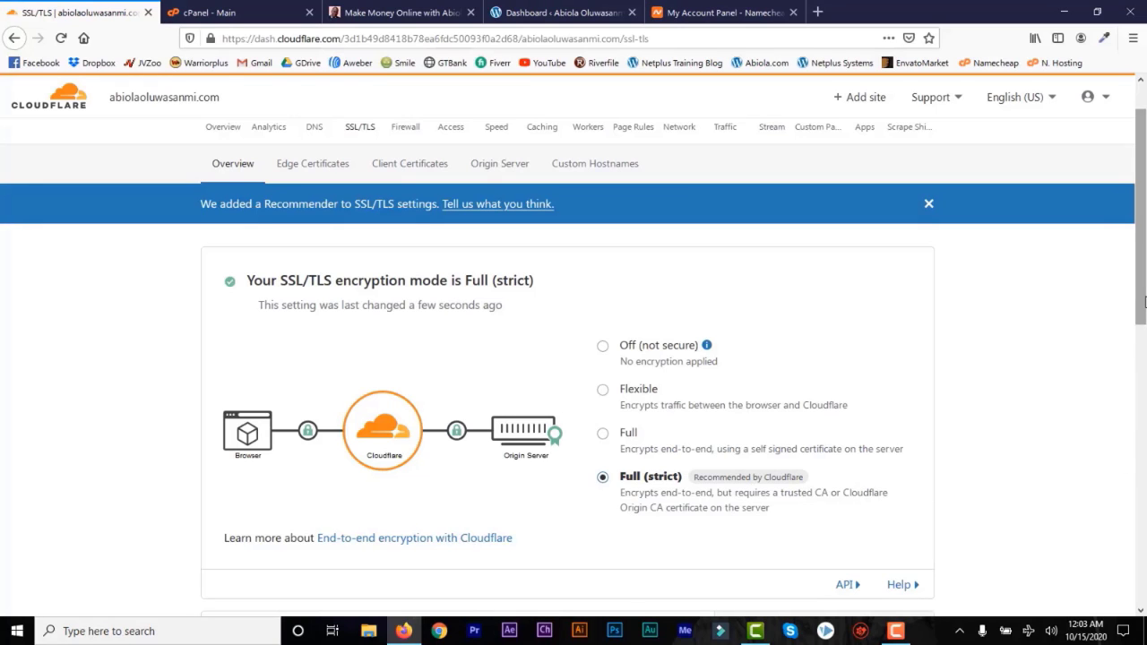
pyautogui.scroll(-2, 1145, 302)
pyautogui.scroll(3, 1144, 302)
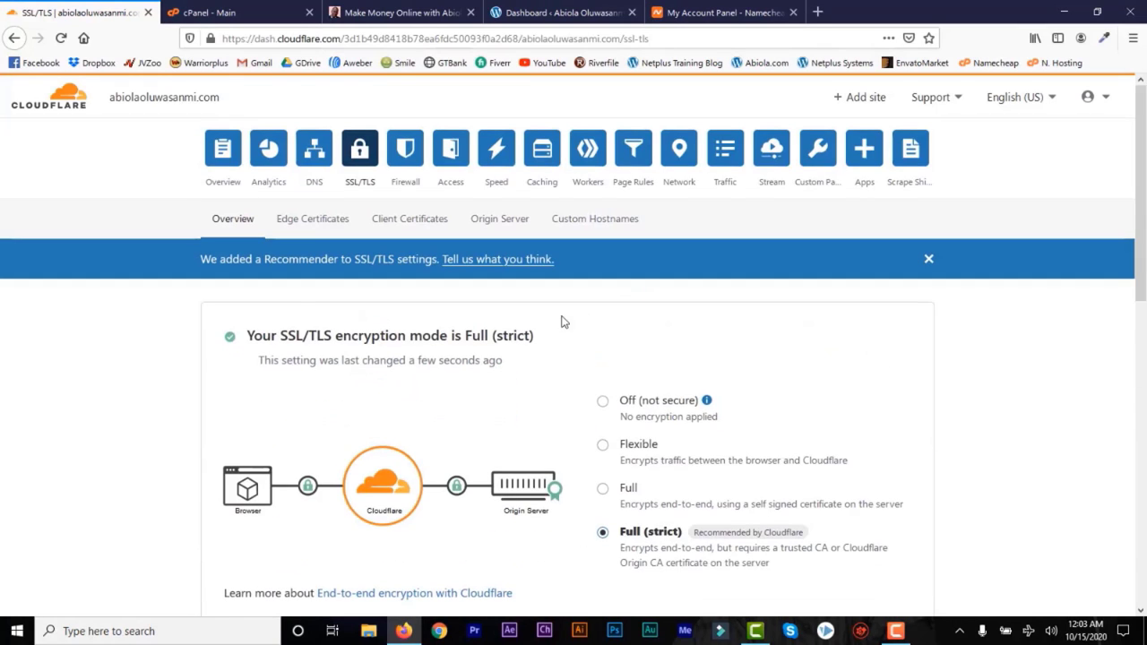
pyautogui.click(224, 150)
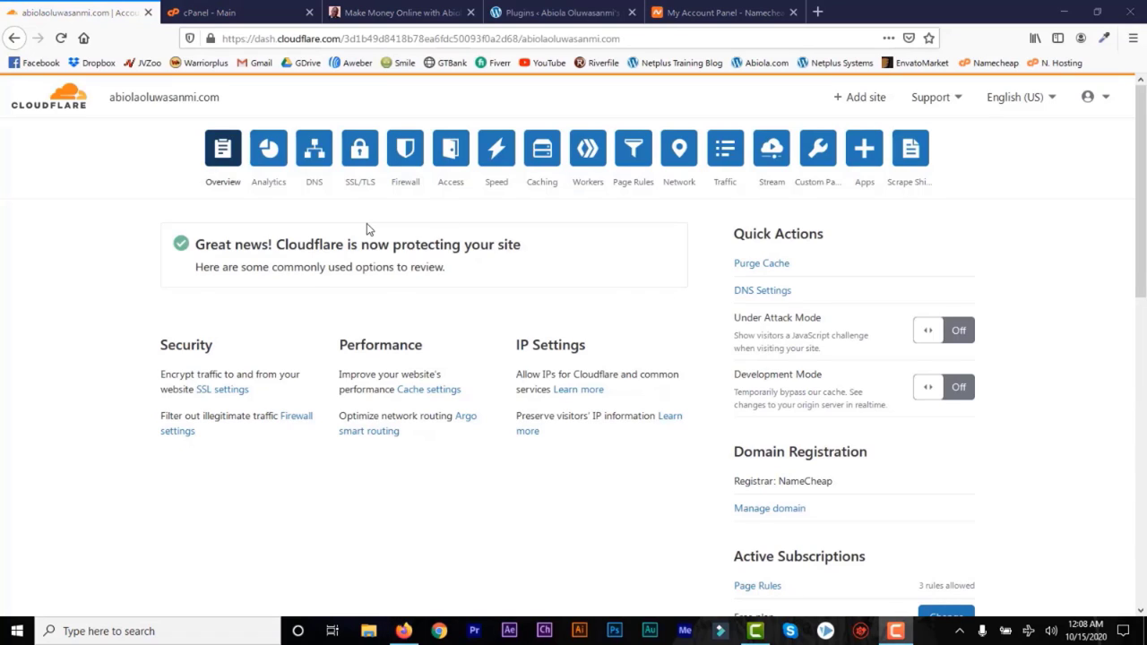
# Create and deploy an Always Use HTTPS page rule for the abiolaoluwasanmi.com URL pattern.
pyautogui.click(630, 160)
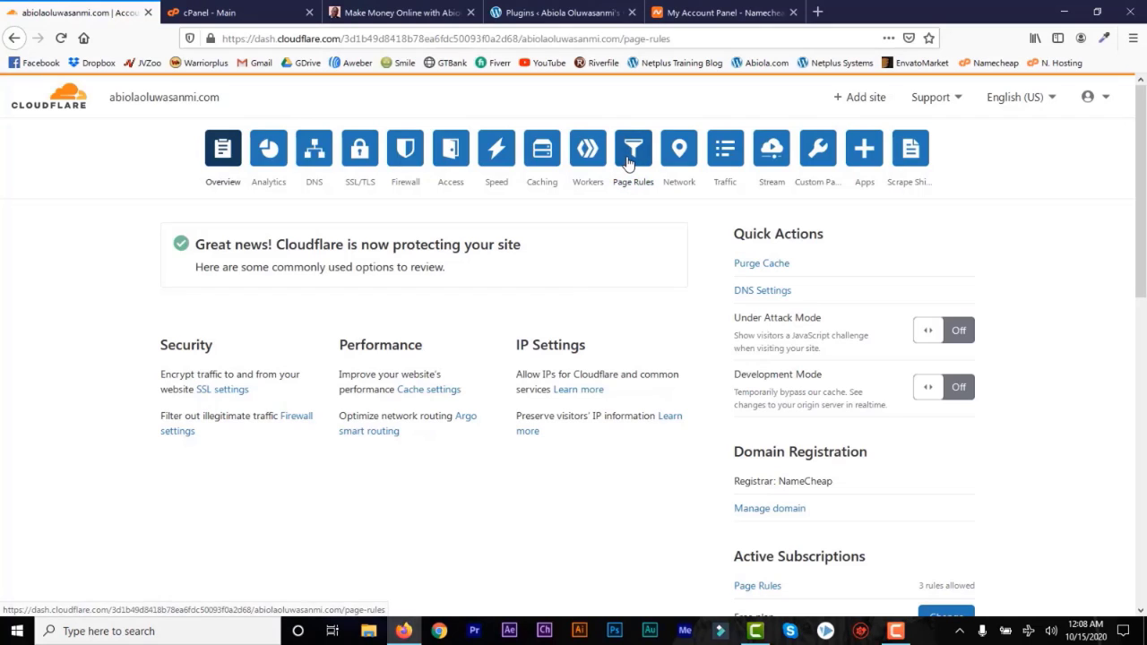
pyautogui.moveTo(1146, 236); pyautogui.dragTo(1145, 395)
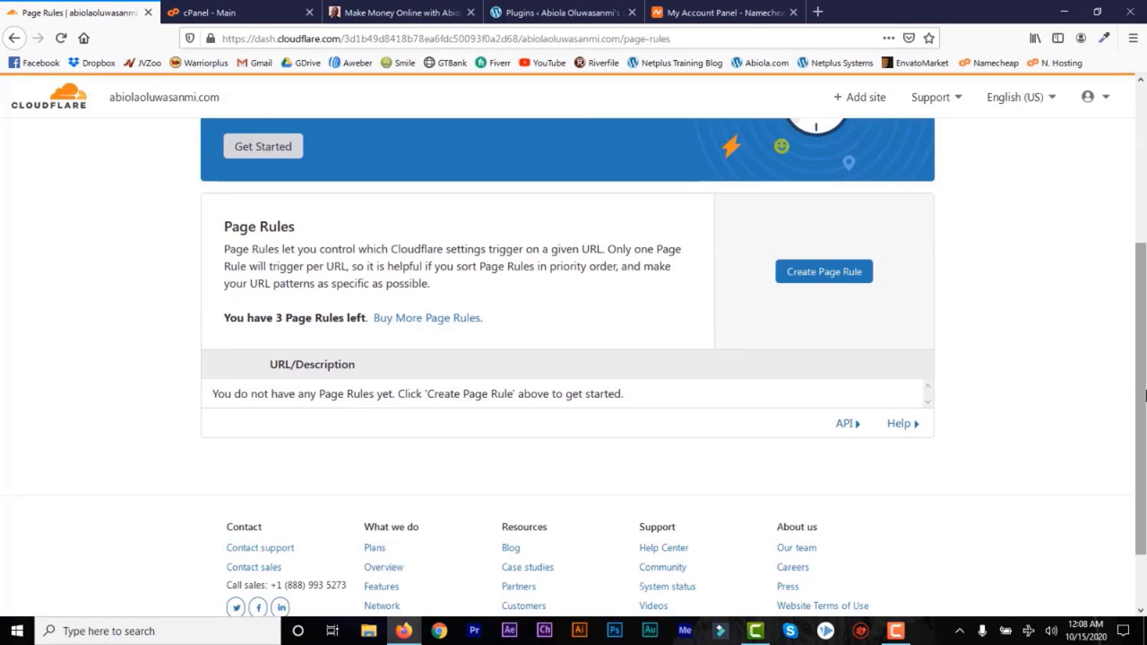
pyautogui.click(825, 272)
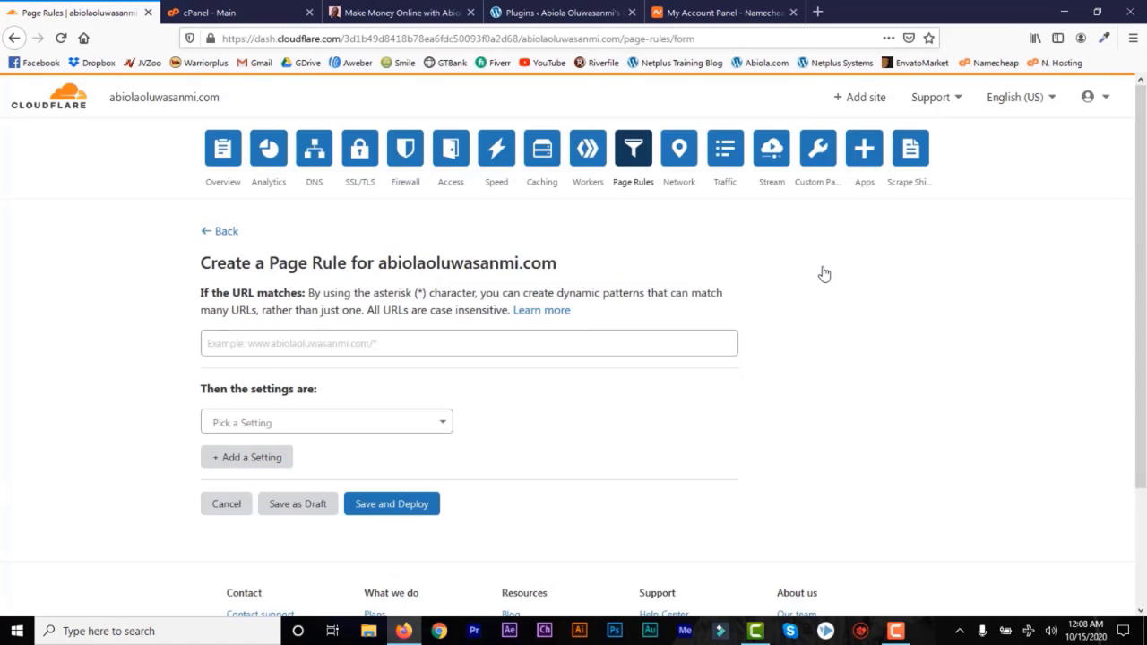
pyautogui.click(401, 340)
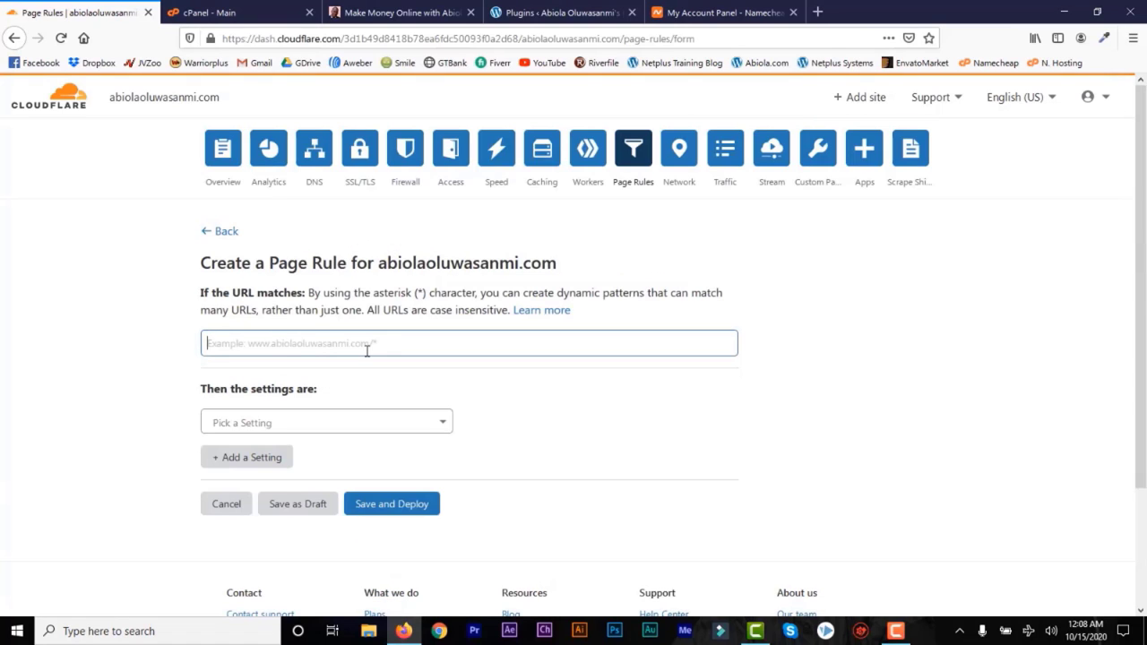
pyautogui.write('https')
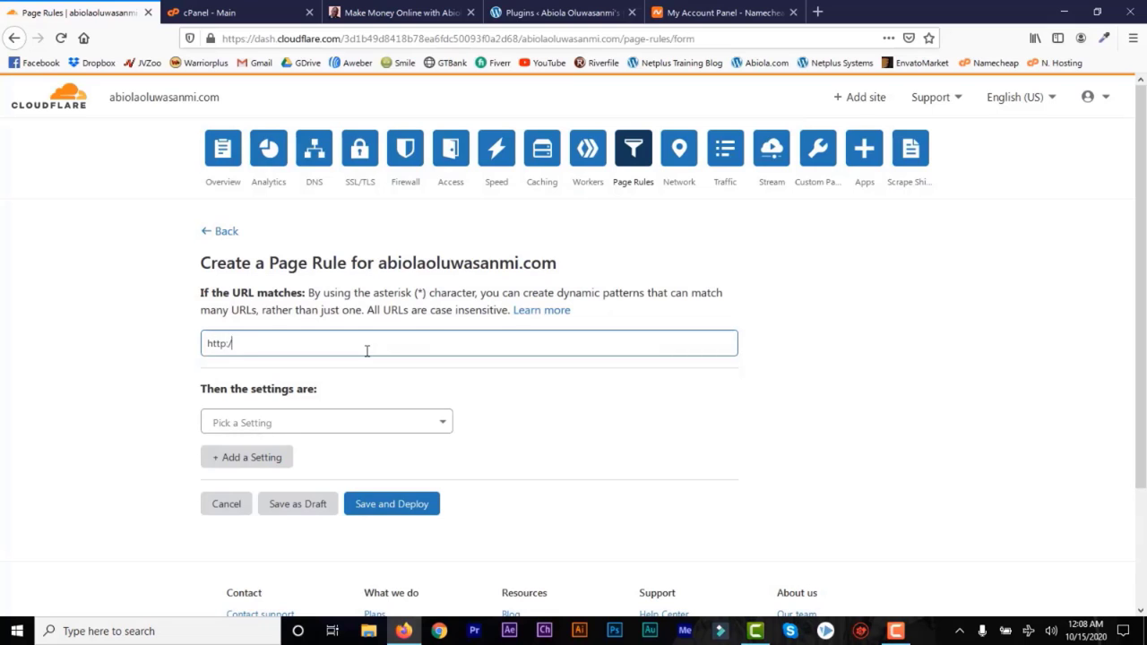
pyautogui.write('//*abiolaoluwasanmi.com/*')
pyautogui.scroll(-1, 535, 340)
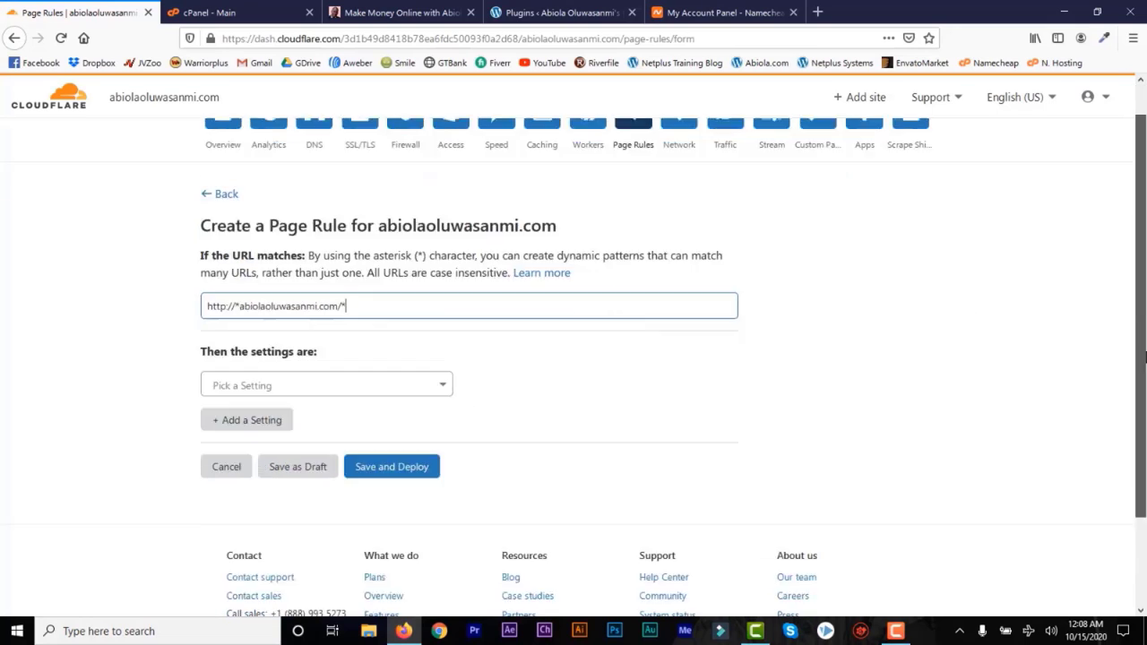
pyautogui.click(438, 350)
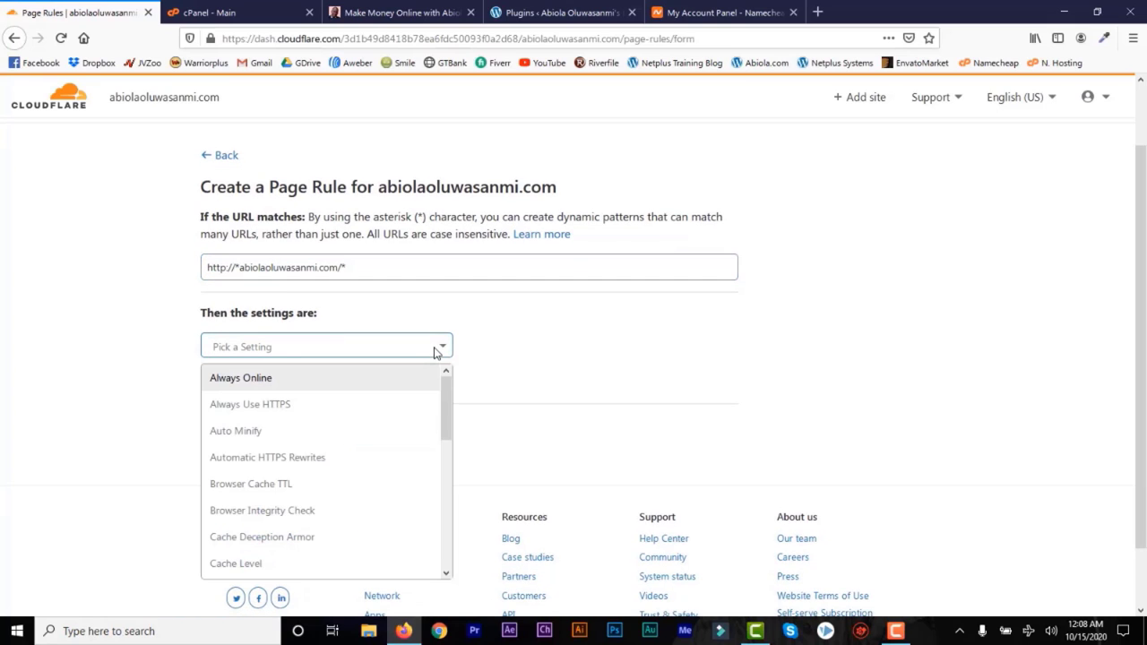
pyautogui.click(299, 407)
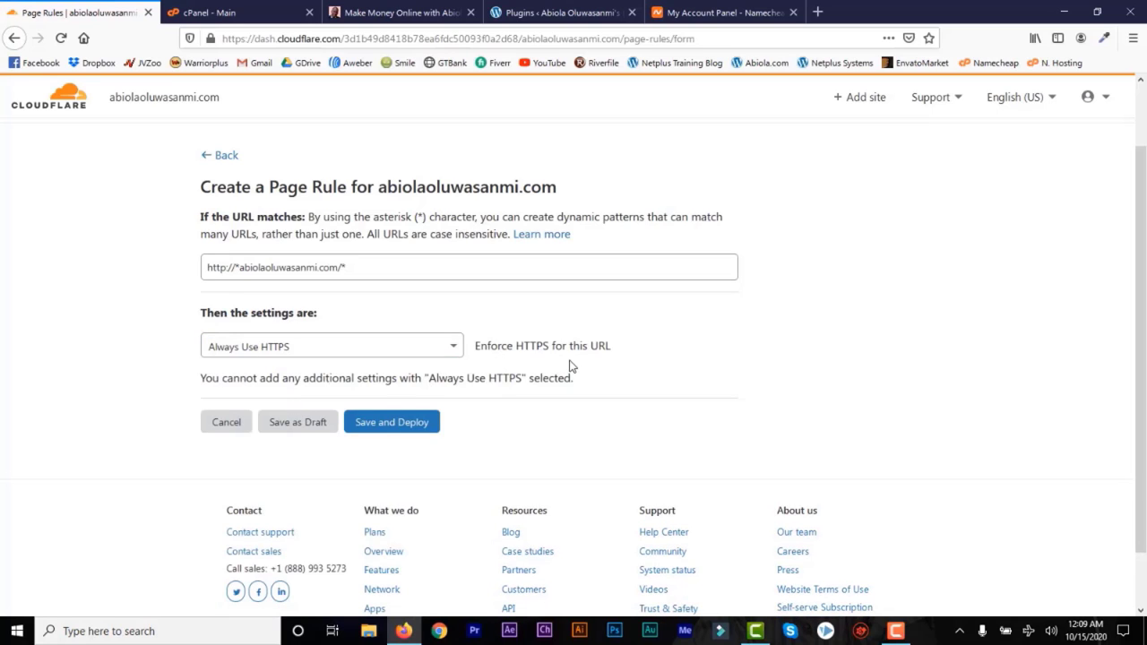
pyautogui.click(386, 429)
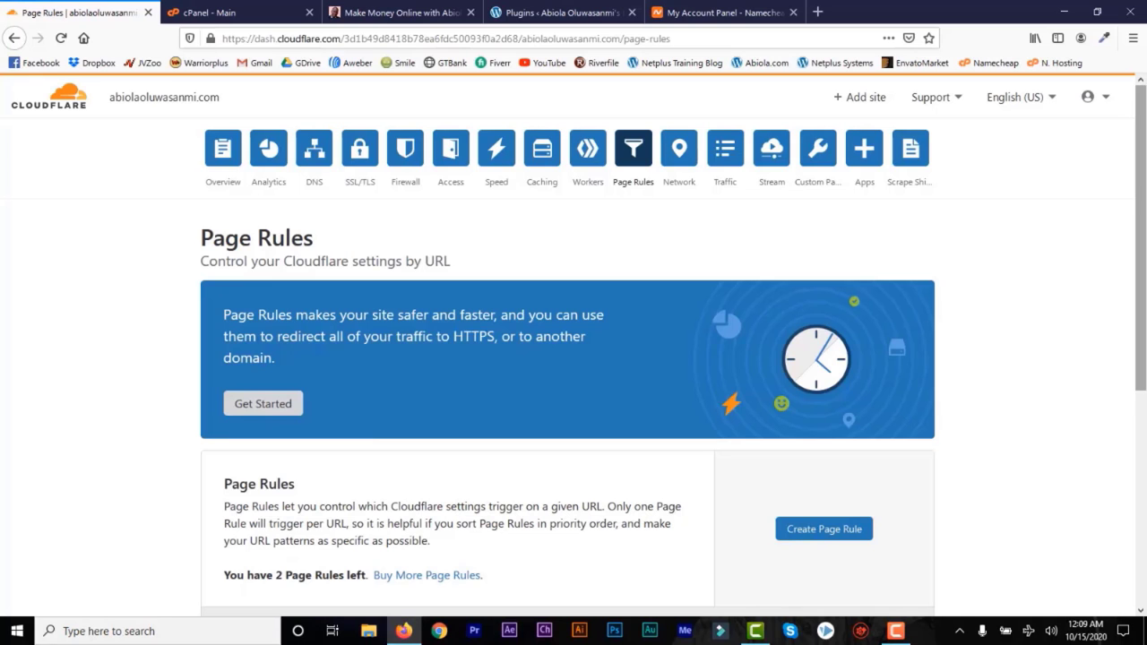
# Reload the live blog and check its connection security details.
pyautogui.click(350, 13)
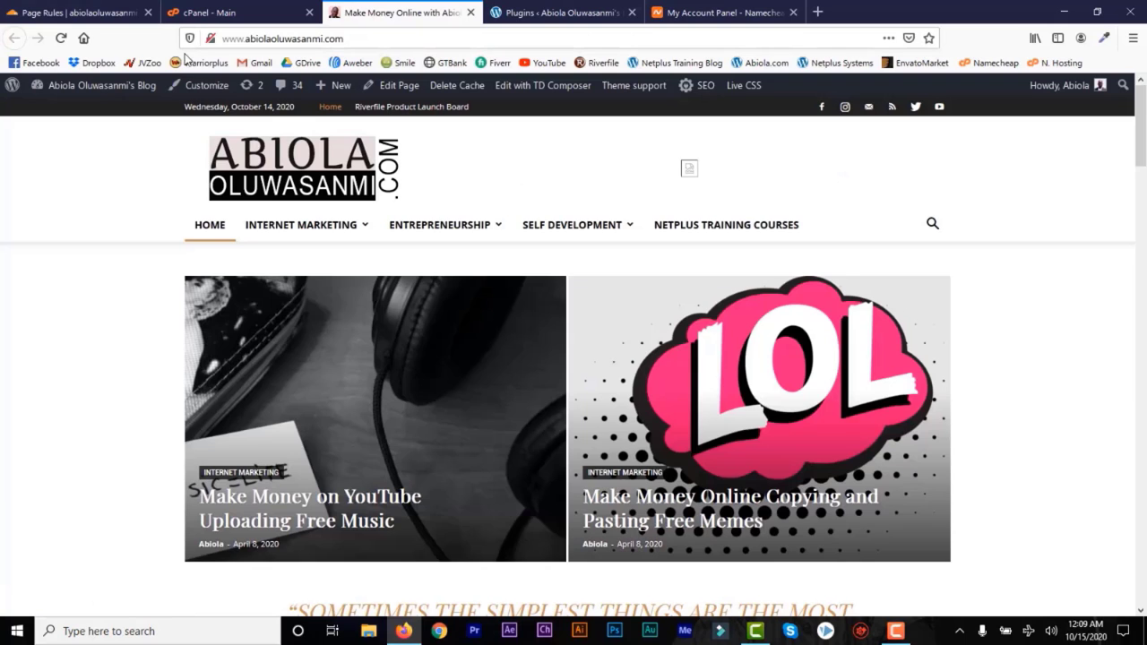
pyautogui.click(60, 39)
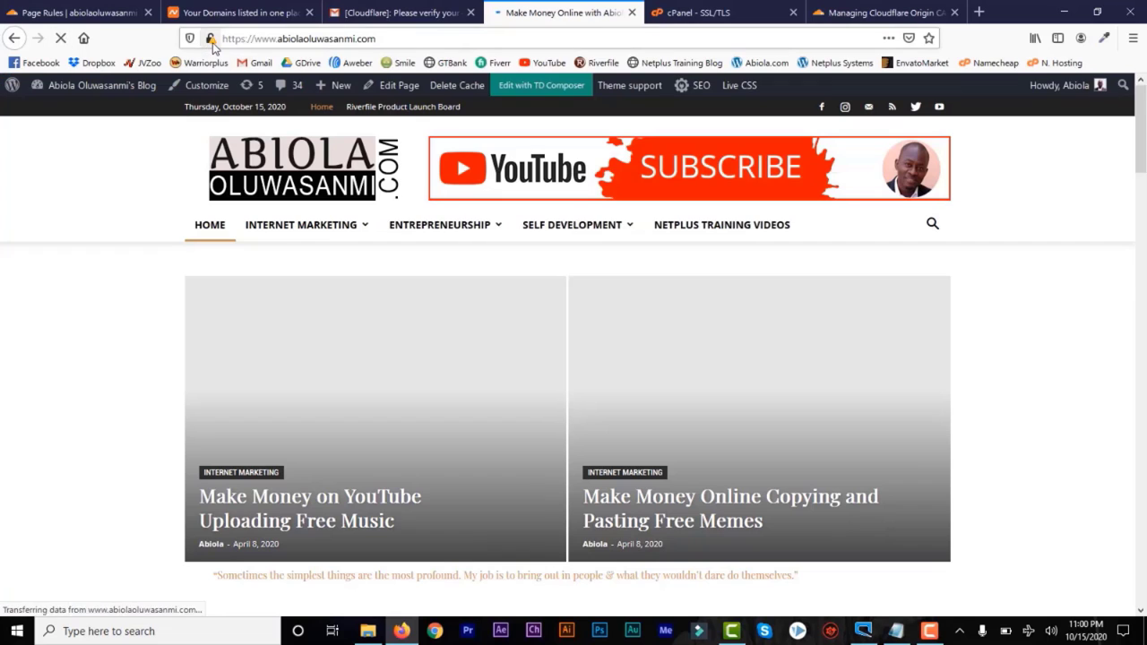
pyautogui.click(209, 38)
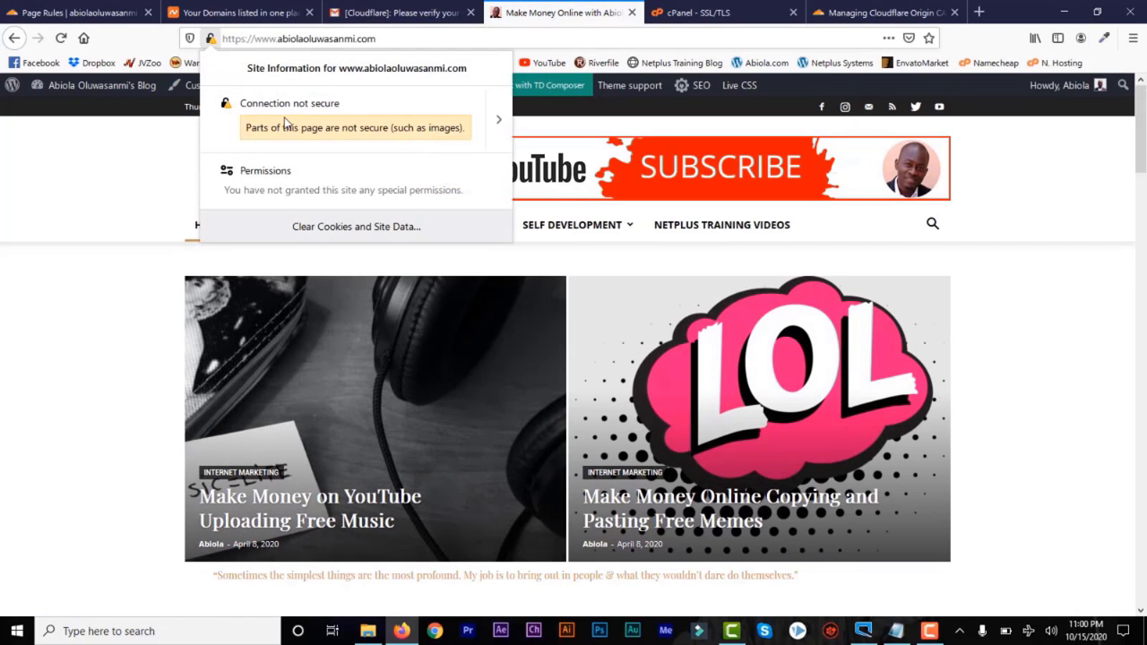
pyautogui.click(79, 13)
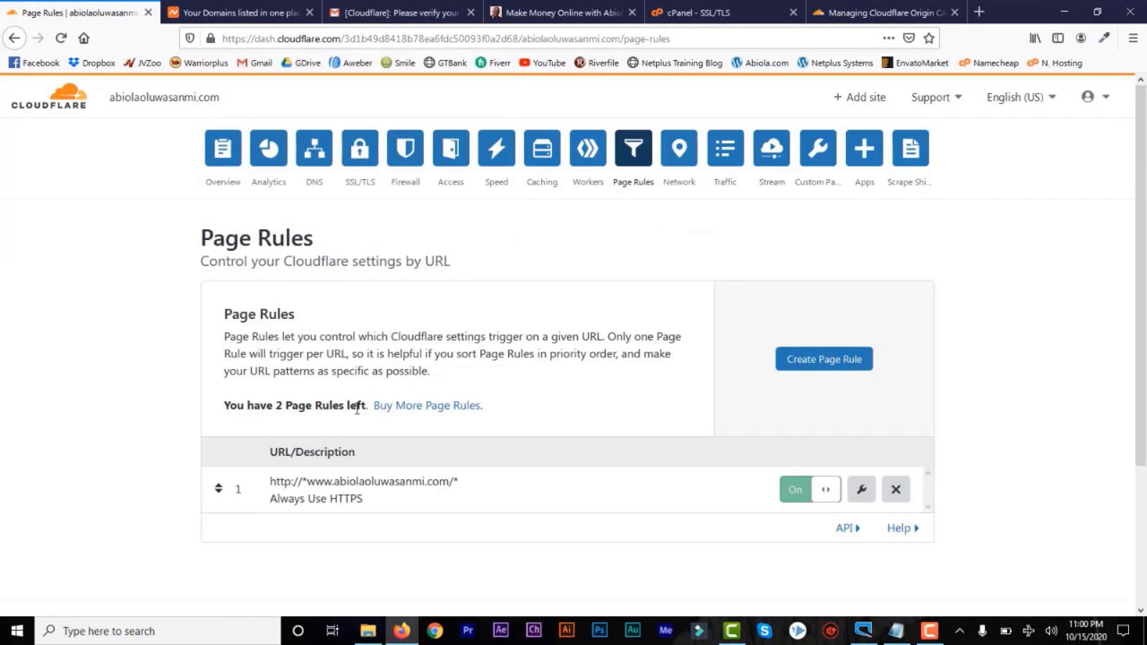
pyautogui.click(862, 489)
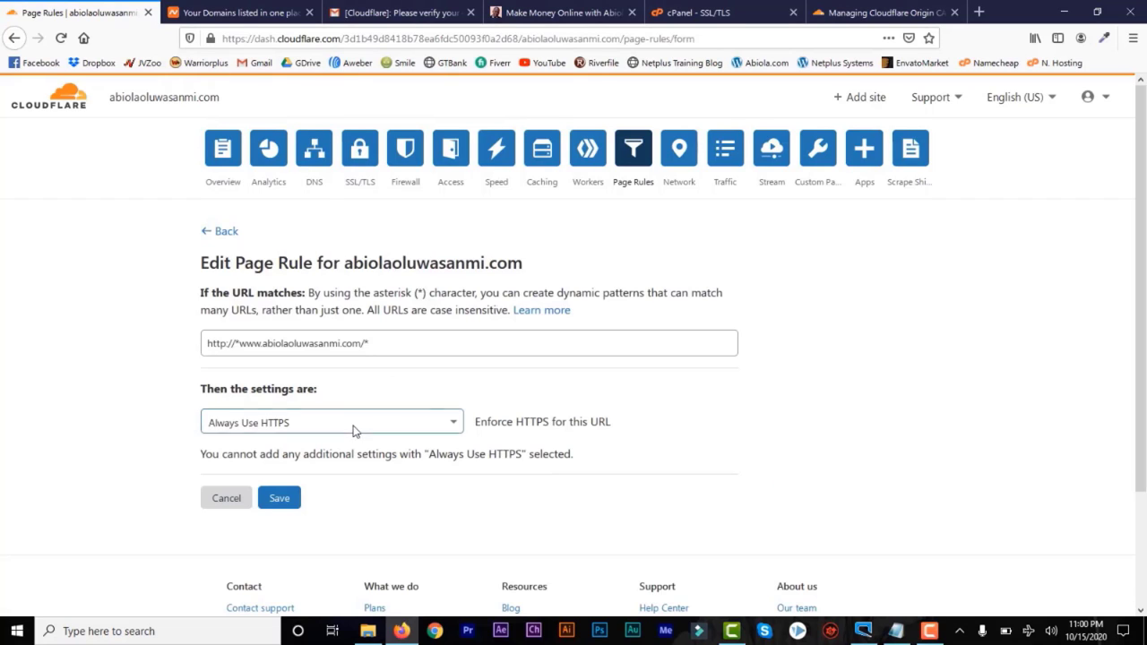
pyautogui.click(259, 344)
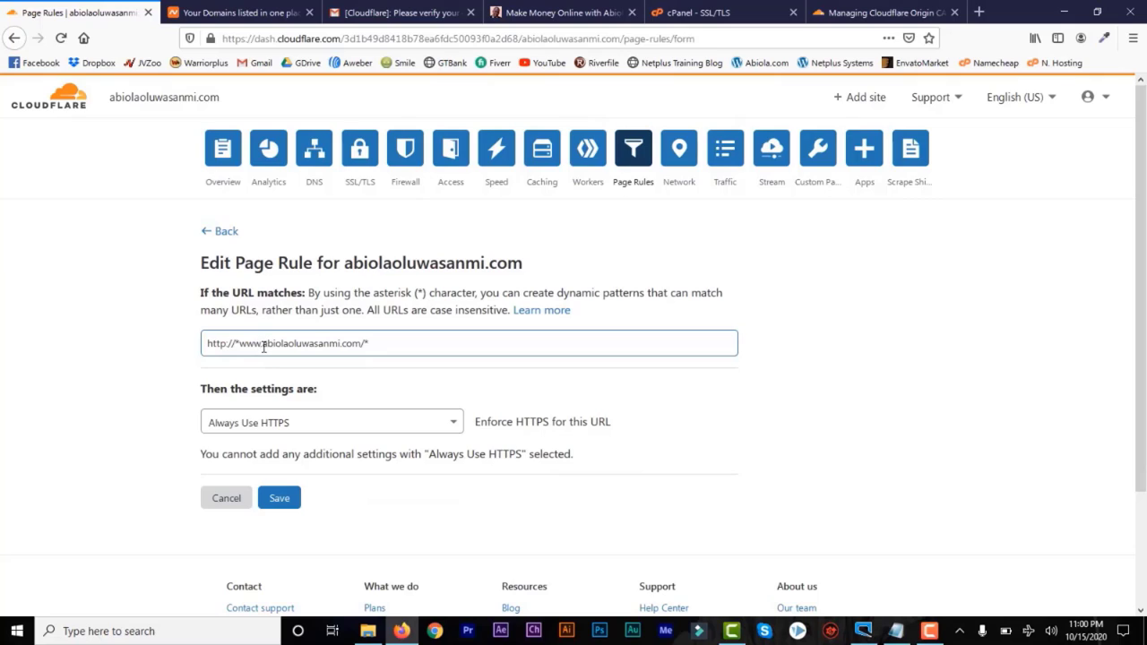
pyautogui.press('BackSpace')
pyautogui.press('BackSpace')
pyautogui.press('BackSpace')
pyautogui.press('BackSpace')
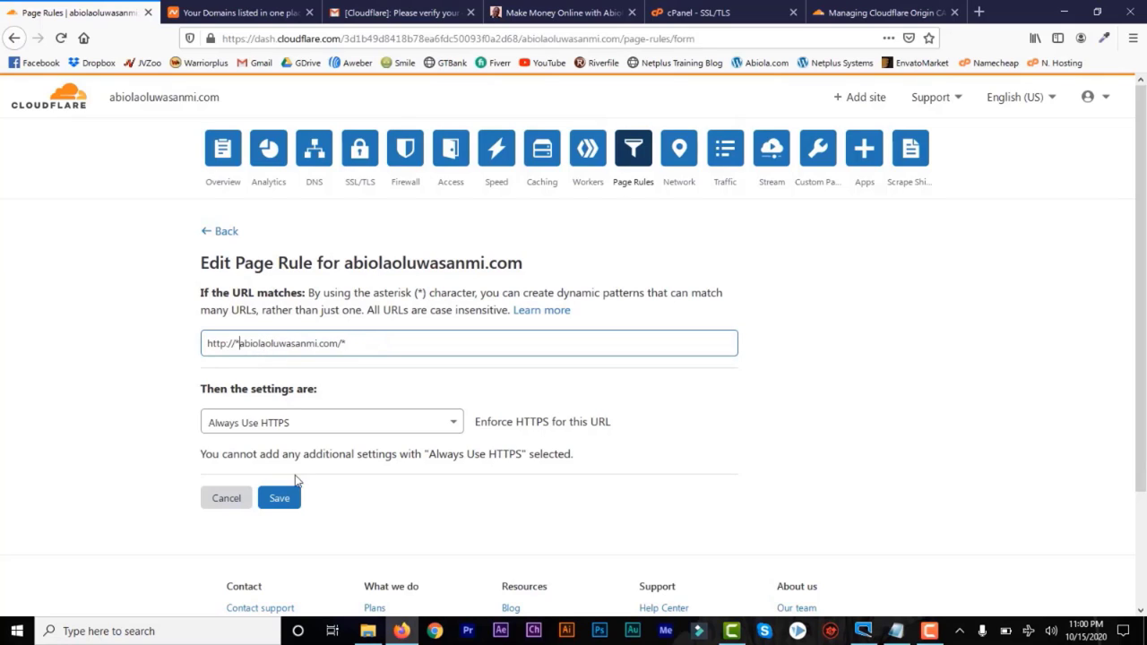
pyautogui.click(279, 501)
pyautogui.click(981, 13)
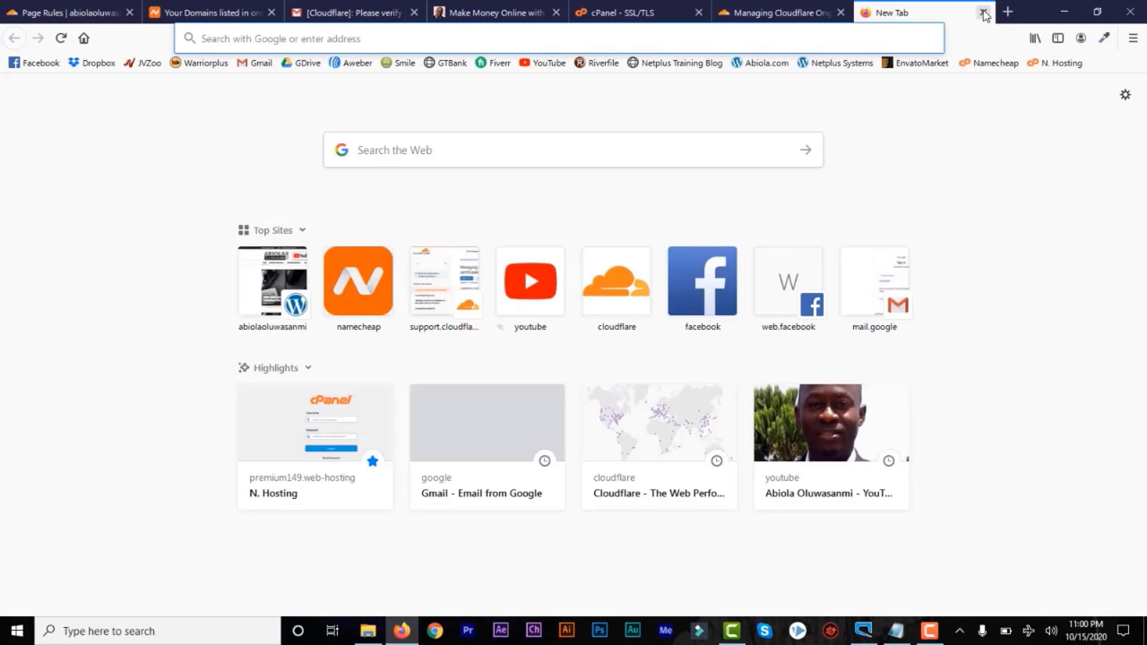
# In Settings > General, change both the WordPress Address and Site Address from http to https.
pyautogui.click(983, 12)
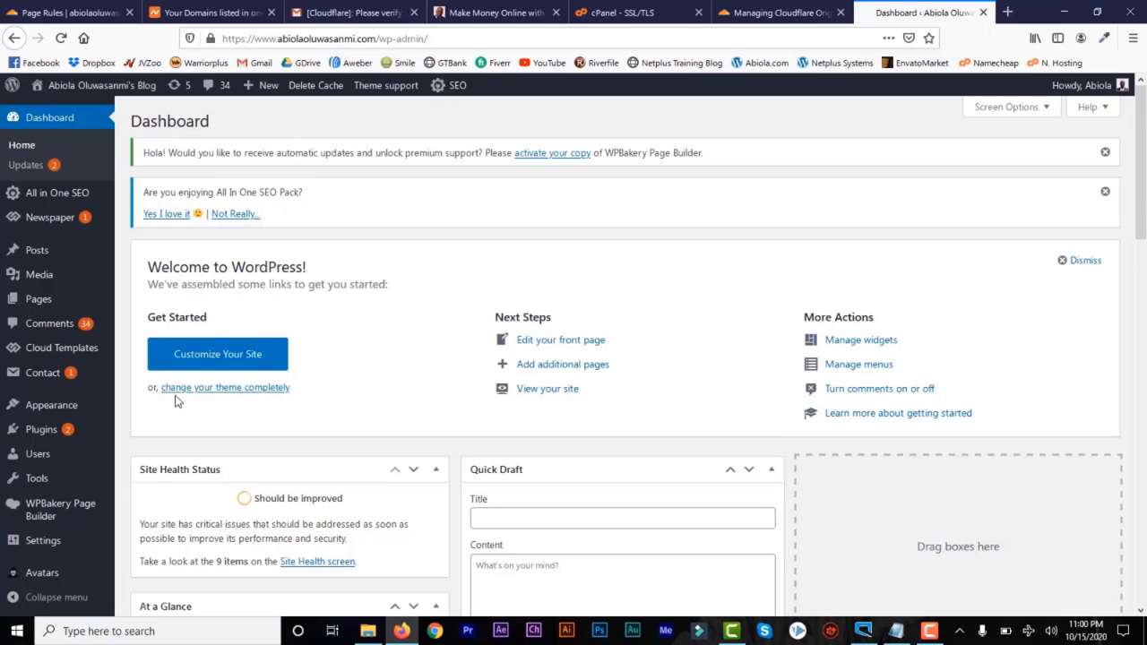
pyautogui.moveTo(49, 540)
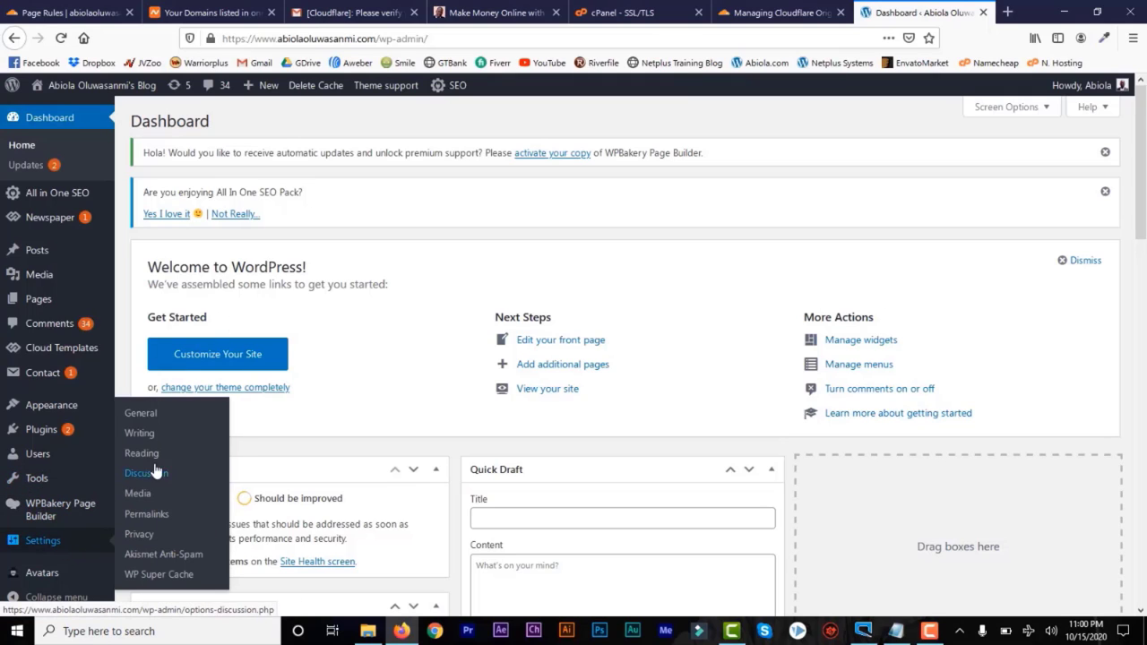
pyautogui.click(140, 418)
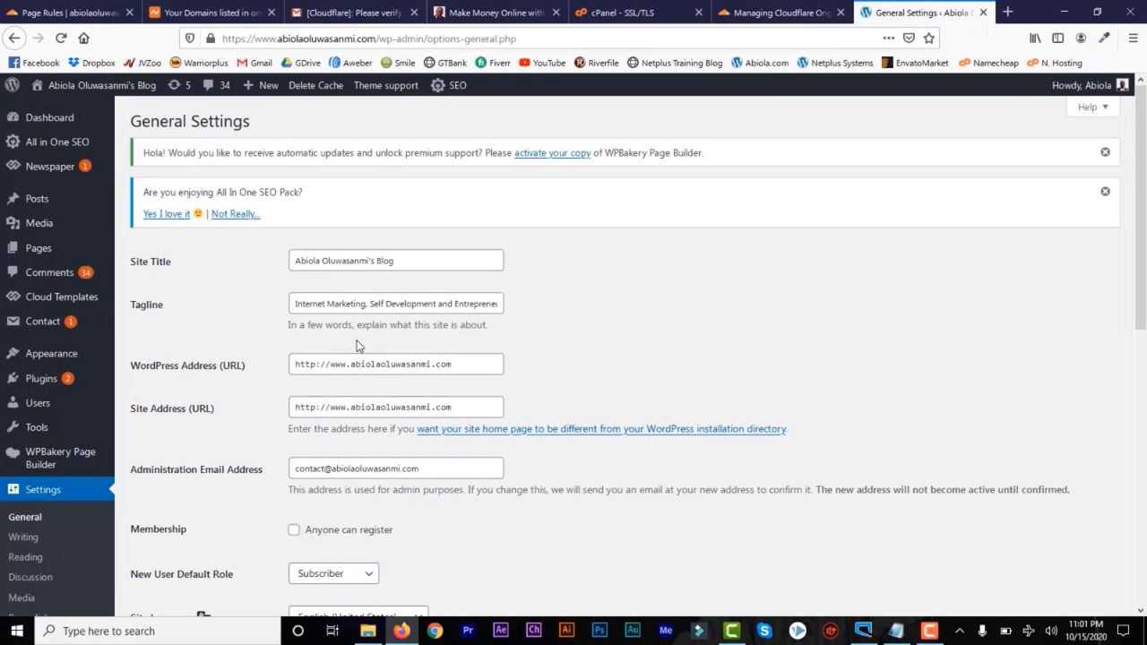
pyautogui.click(316, 369)
pyautogui.write('s')
pyautogui.click(318, 413)
pyautogui.write('s')
pyautogui.moveTo(357, 366); pyautogui.dragTo(345, 368)
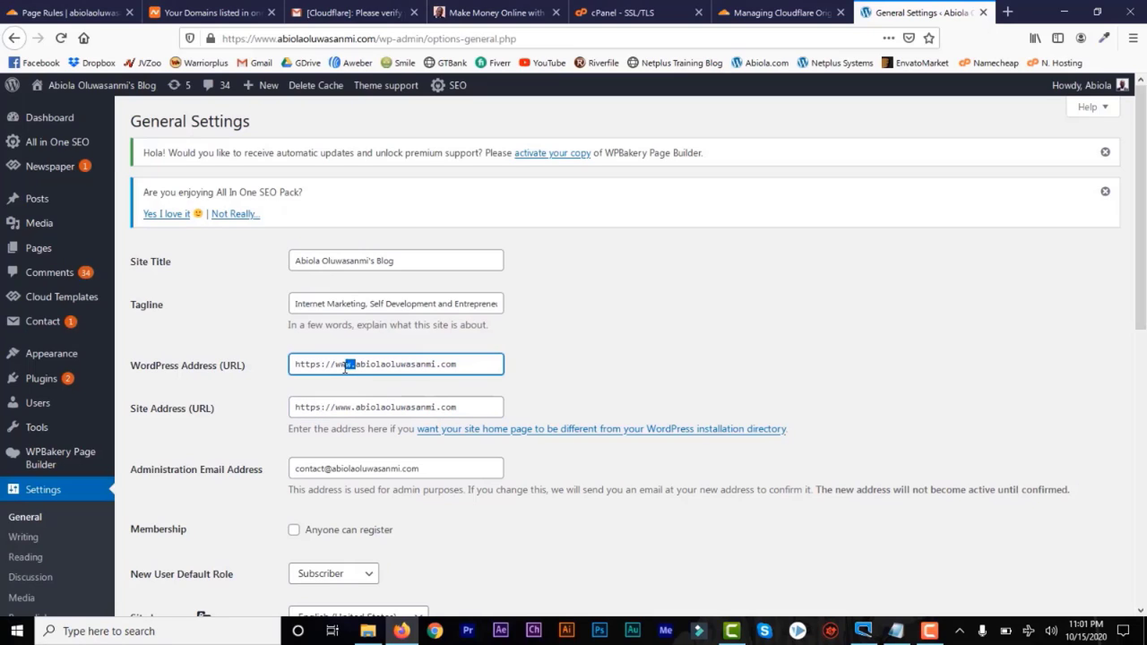
pyautogui.press('BackSpace')
pyautogui.moveTo(356, 410); pyautogui.dragTo(334, 409)
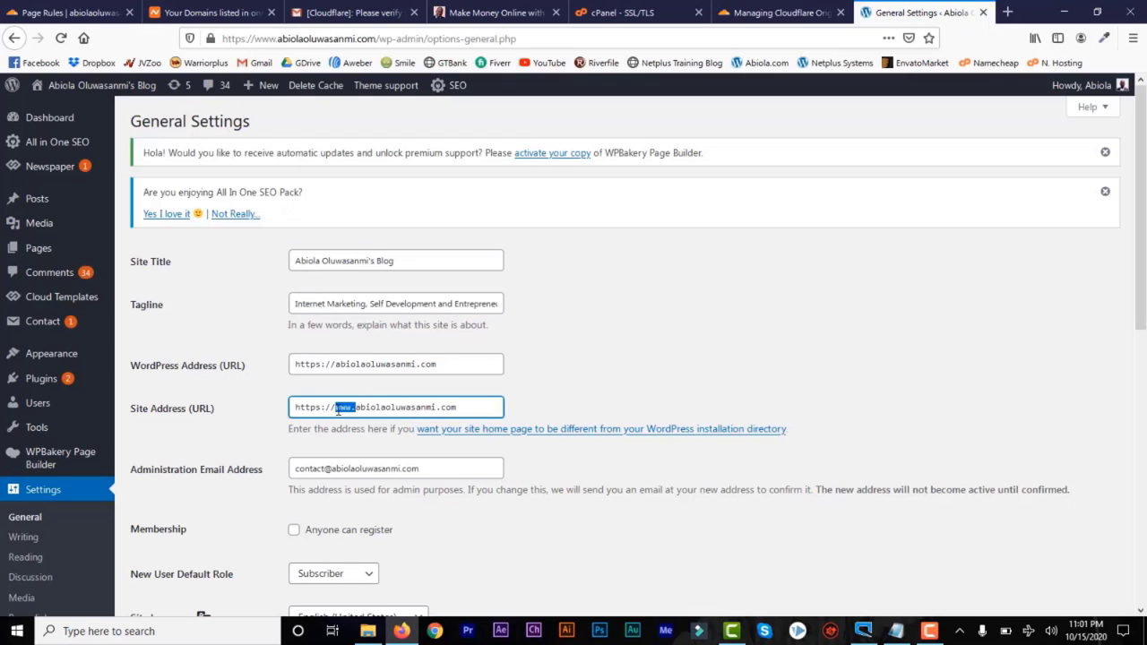
pyautogui.press('BackSpace')
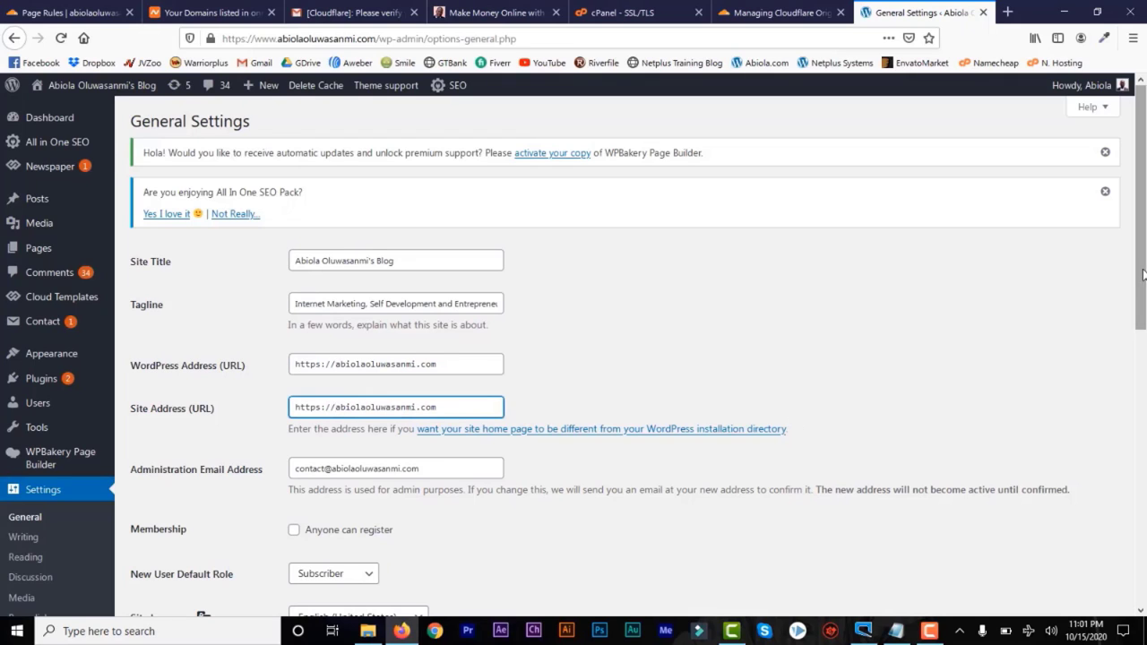
pyautogui.moveTo(1142, 263); pyautogui.dragTo(1145, 520)
pyautogui.click(176, 582)
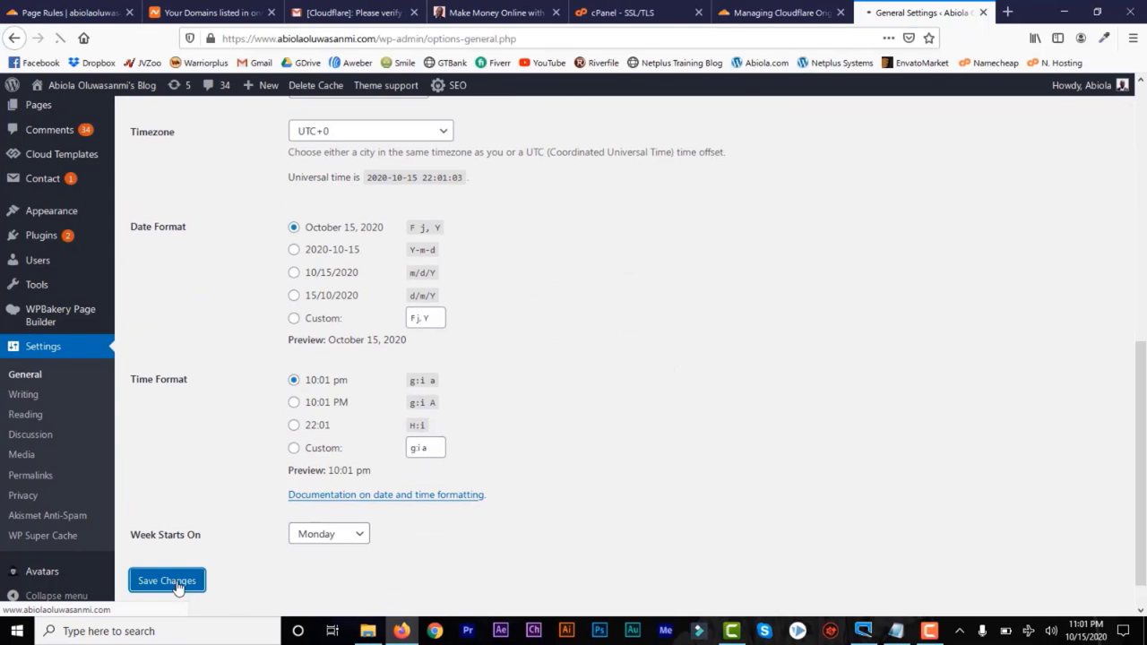
pyautogui.click(642, 393)
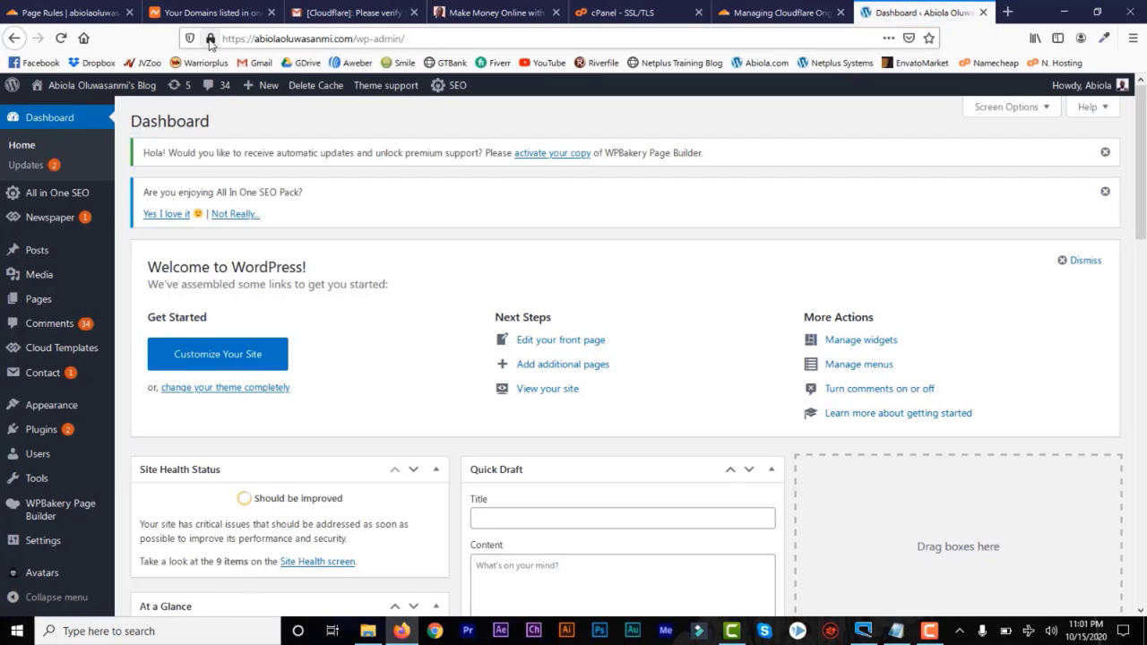
# Check the padlock and view the blog homepage over HTTPS.
pyautogui.click(211, 40)
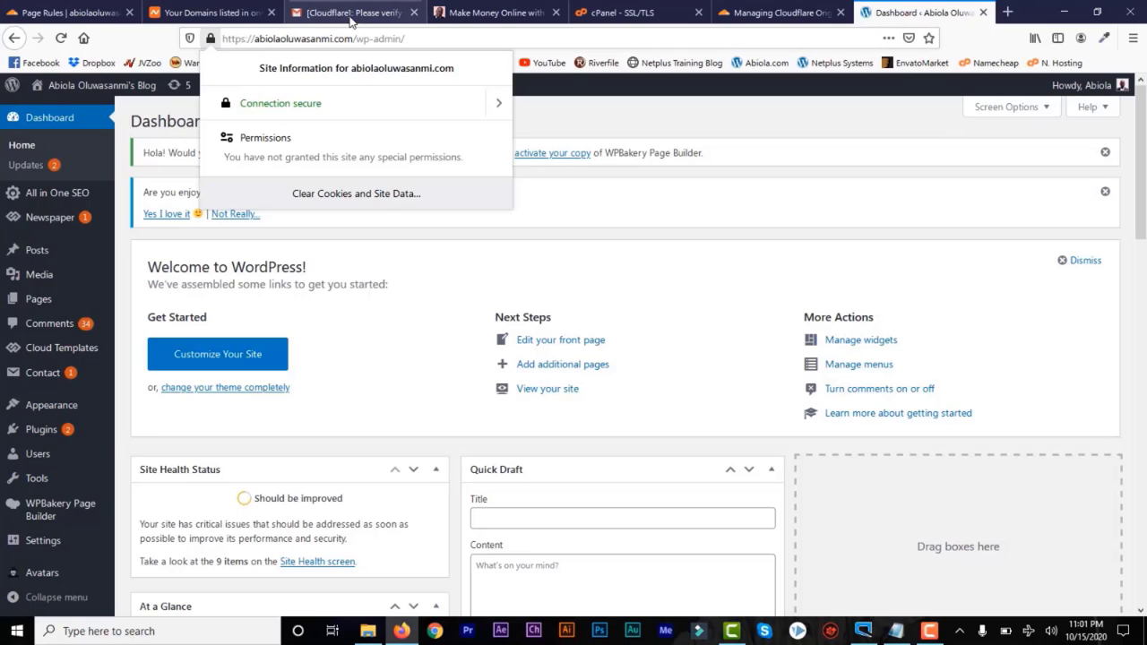
pyautogui.click(468, 8)
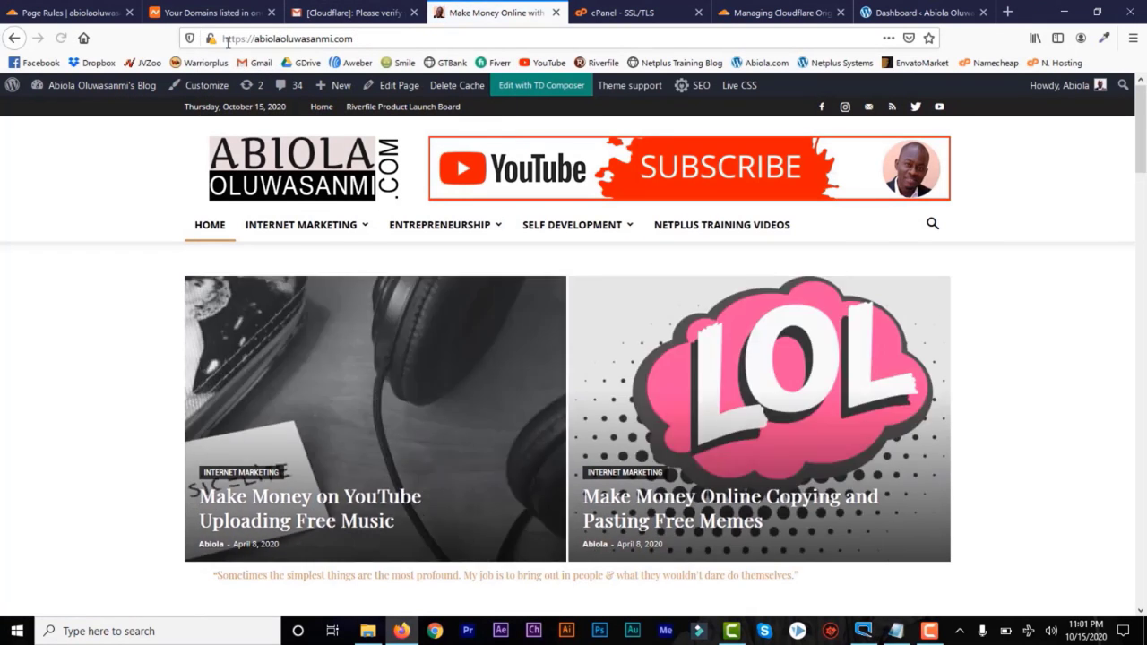
pyautogui.click(906, 14)
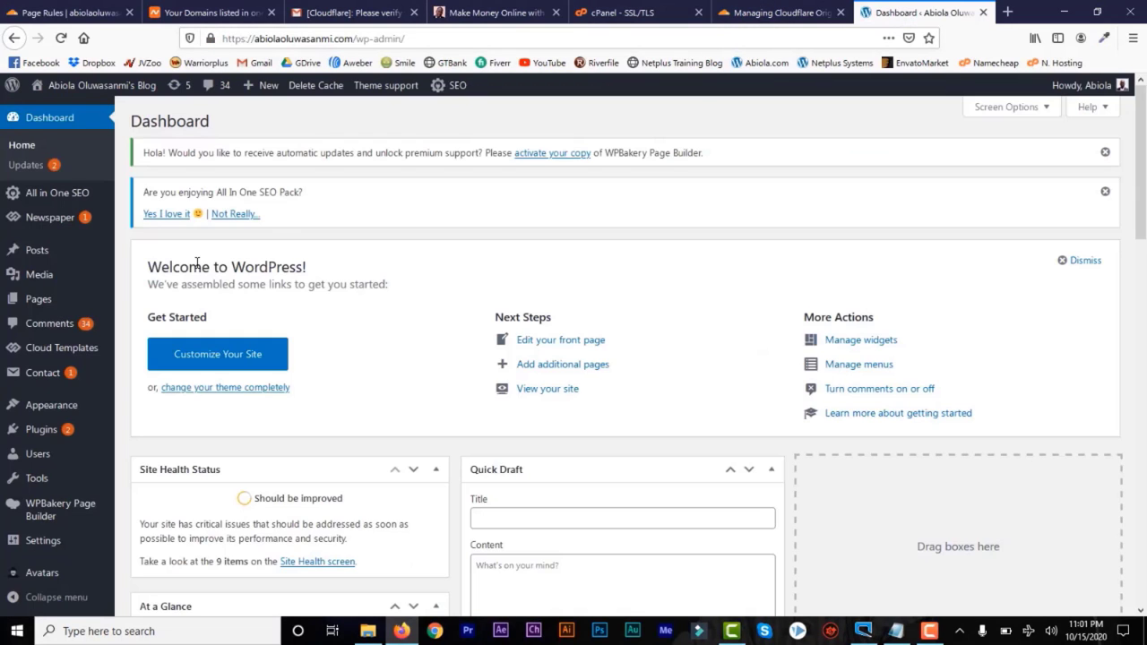
# Search Add Plugins for 'cloudflare ssl' and install the Cloudflare plugin.
pyautogui.moveTo(49, 437)
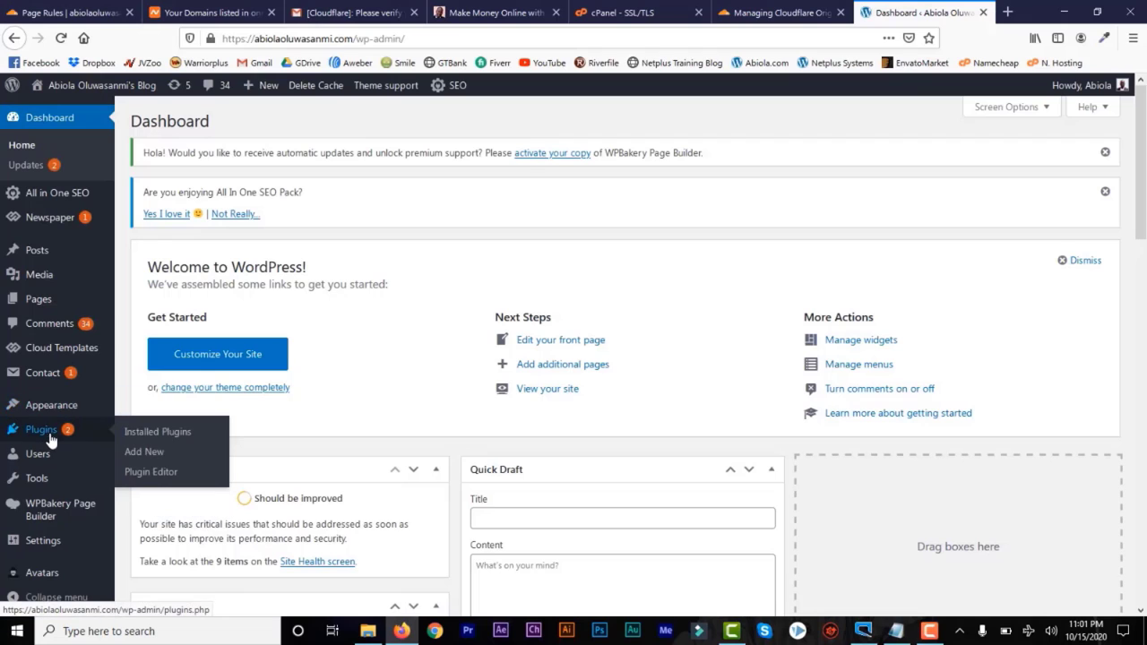
pyautogui.click(144, 453)
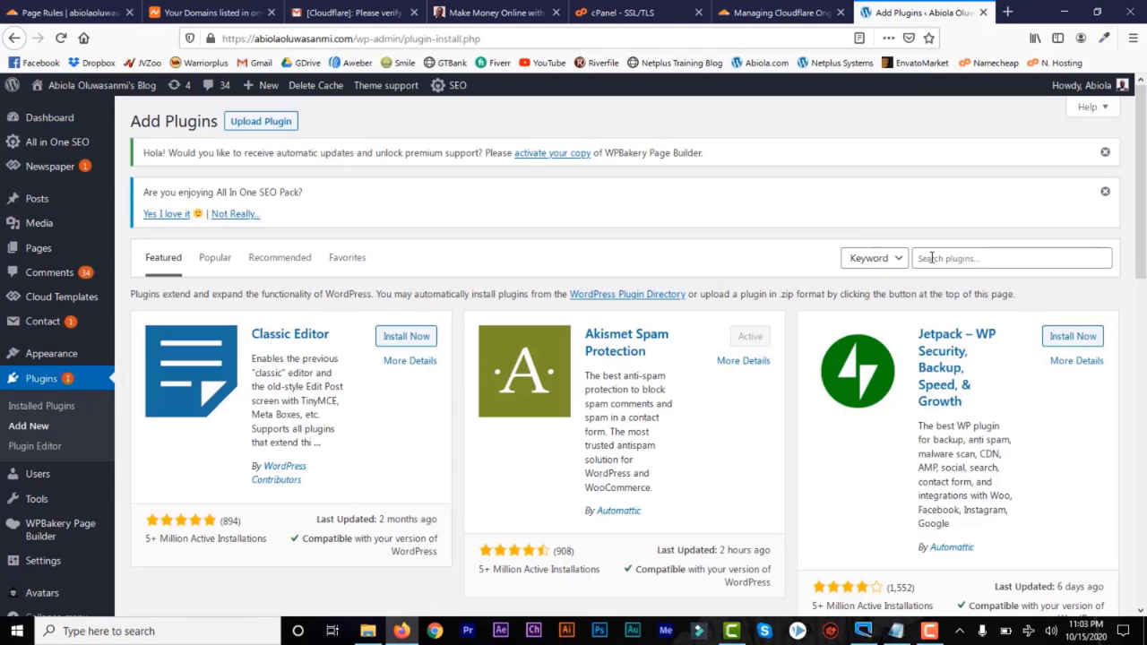
pyautogui.click(930, 258)
pyautogui.write('cloudflare ssl')
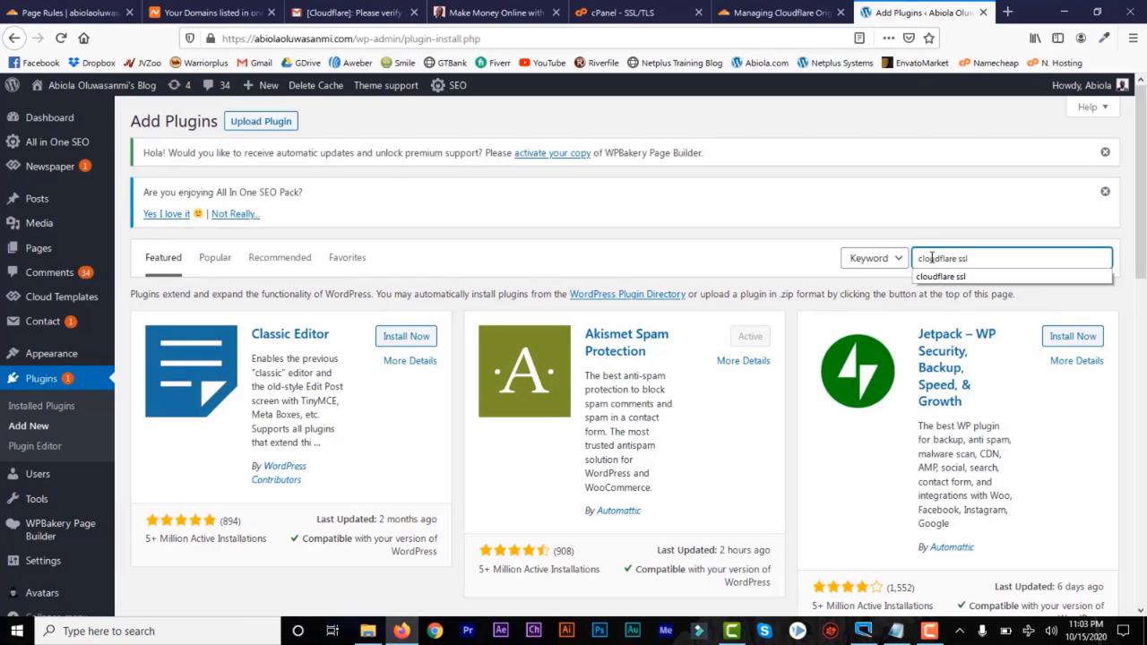
pyautogui.press('Return')
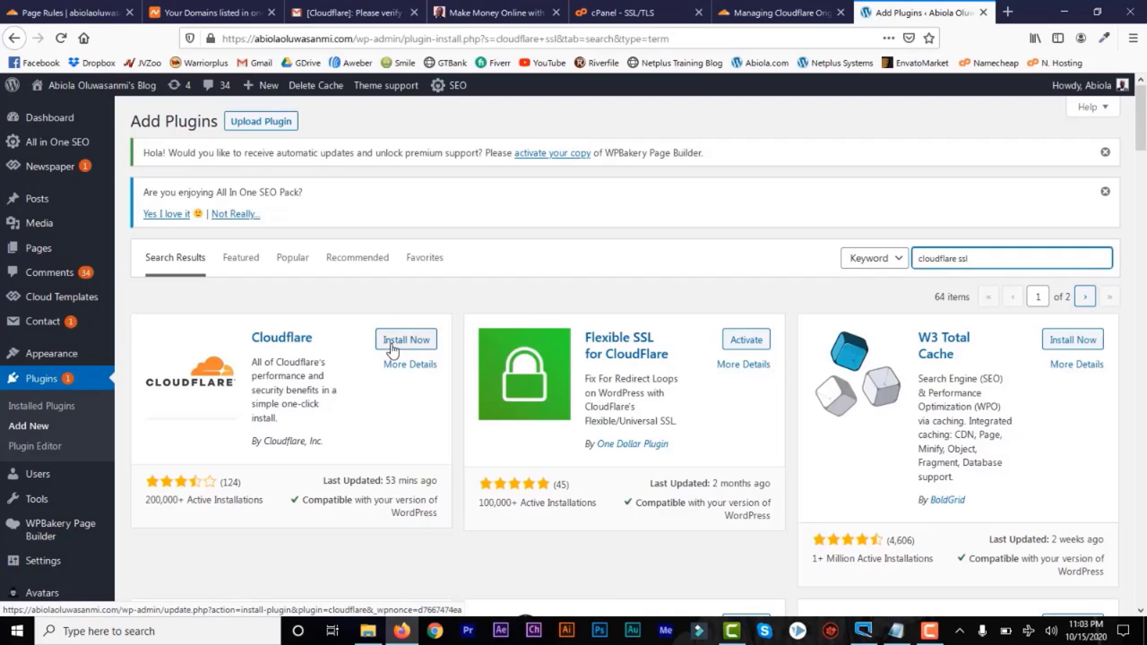
pyautogui.click(400, 346)
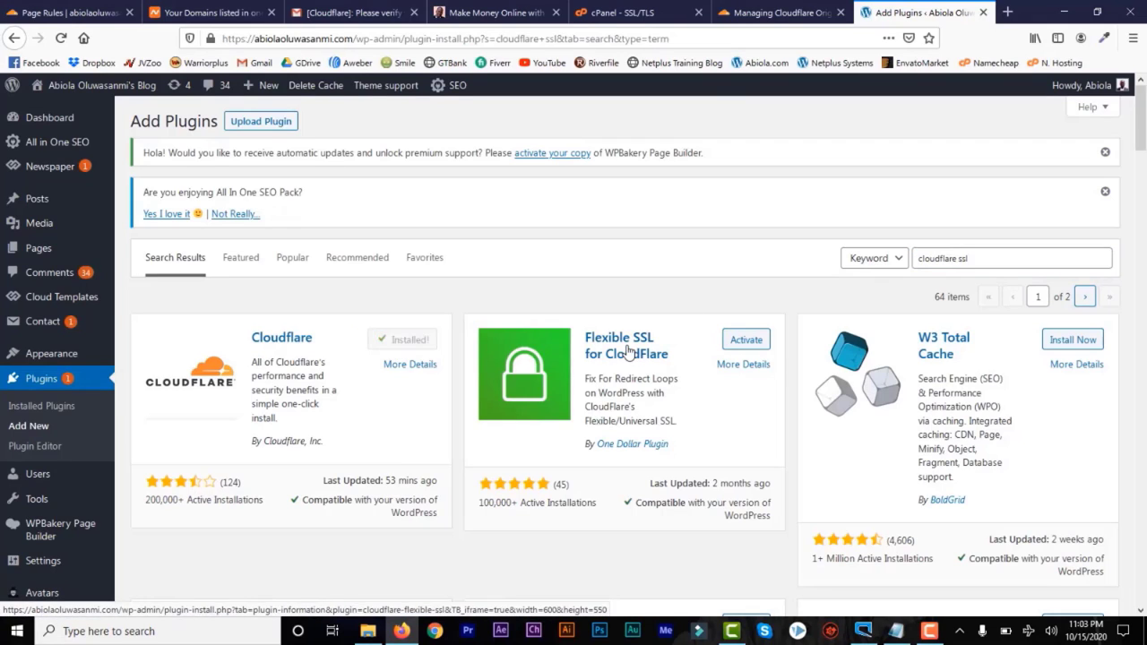
# Check the site's SSL/TLS encryption mode in the Cloudflare dashboard.
pyautogui.click(68, 12)
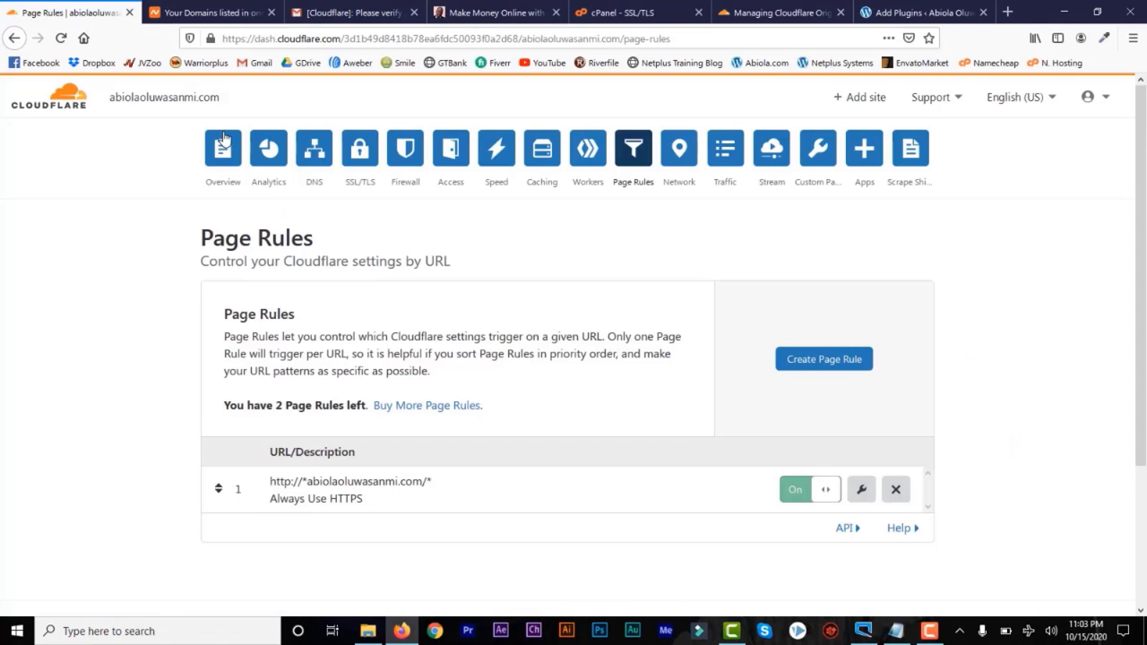
pyautogui.click(353, 177)
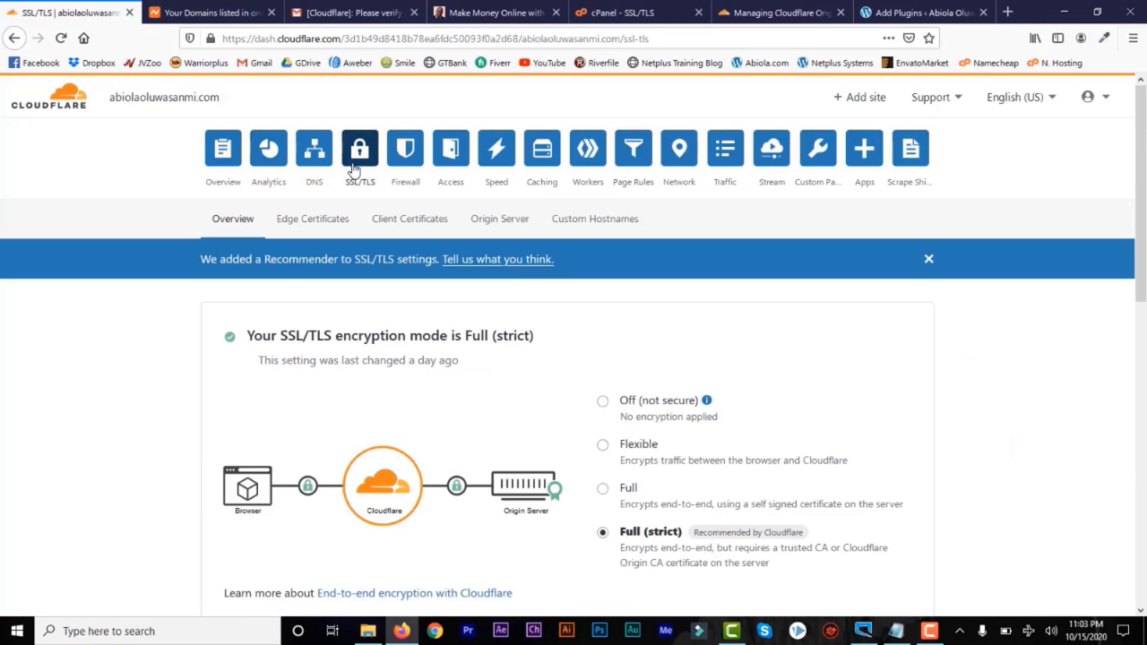
pyautogui.click(910, 10)
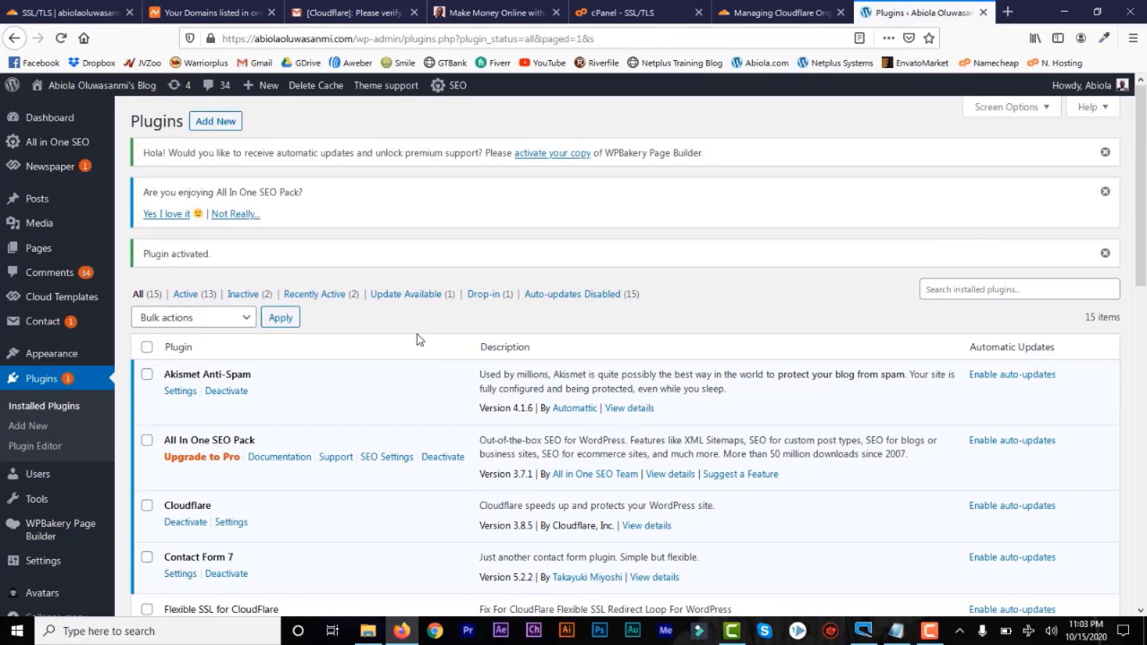
# Reach the Cloudflare plugin's API credentials sign-in form and open Cloudflare's API key page alongside.
pyautogui.scroll(-1, 1145, 219)
pyautogui.scroll(-3, 1145, 219)
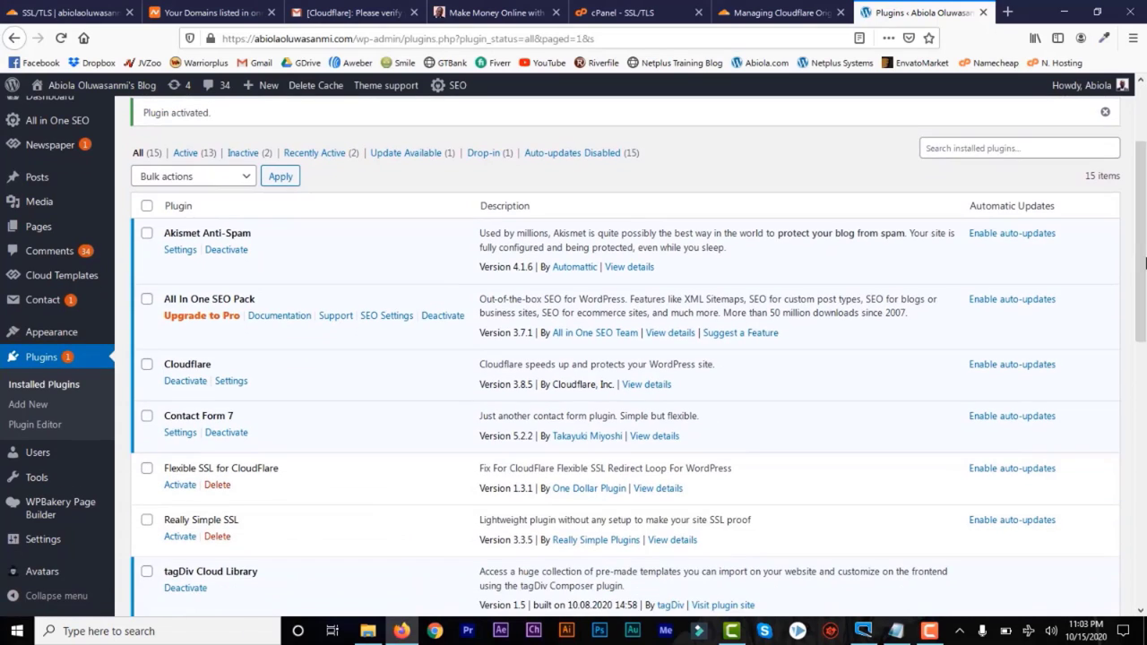
pyautogui.click(232, 381)
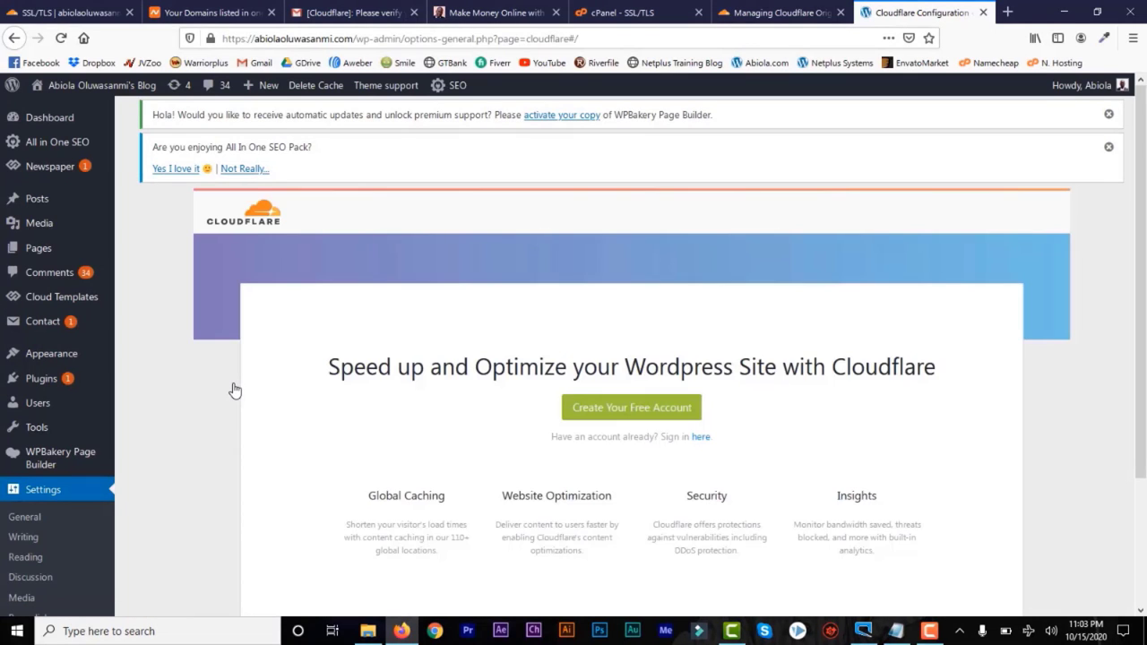
pyautogui.moveTo(1145, 183); pyautogui.dragTo(1145, 338)
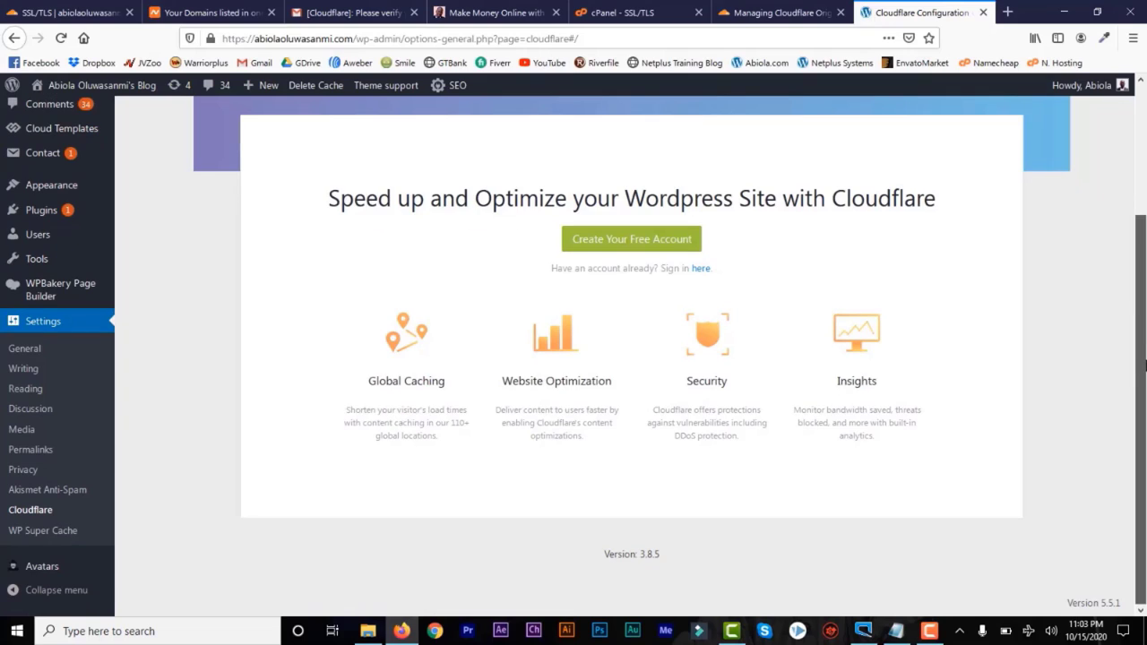
pyautogui.click(701, 269)
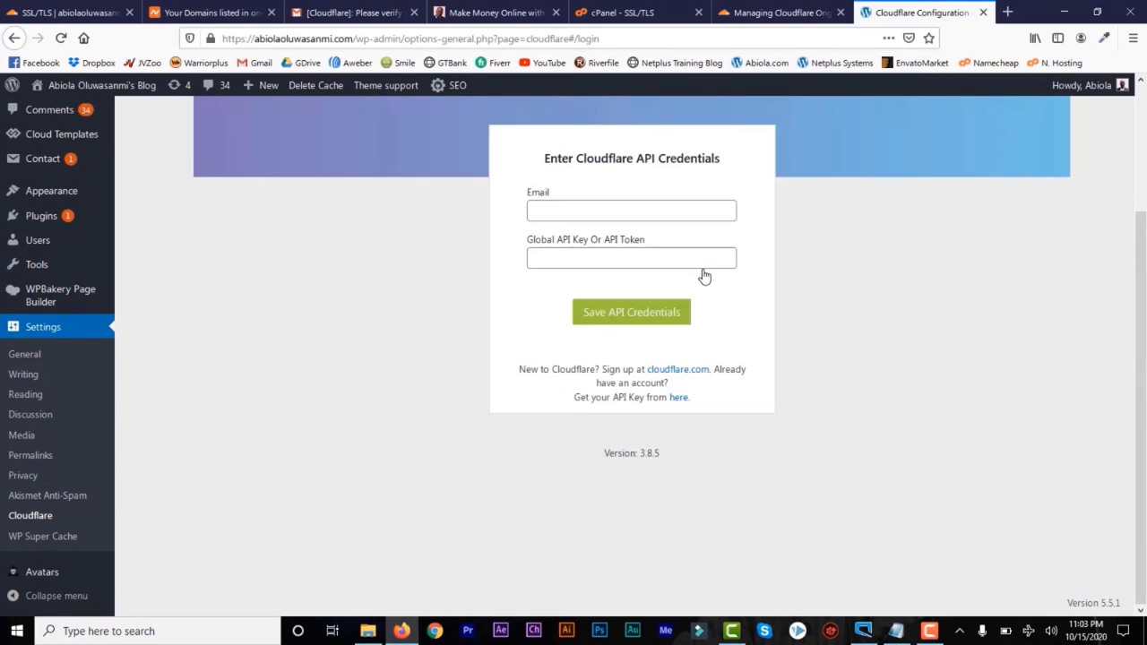
pyautogui.click(583, 212)
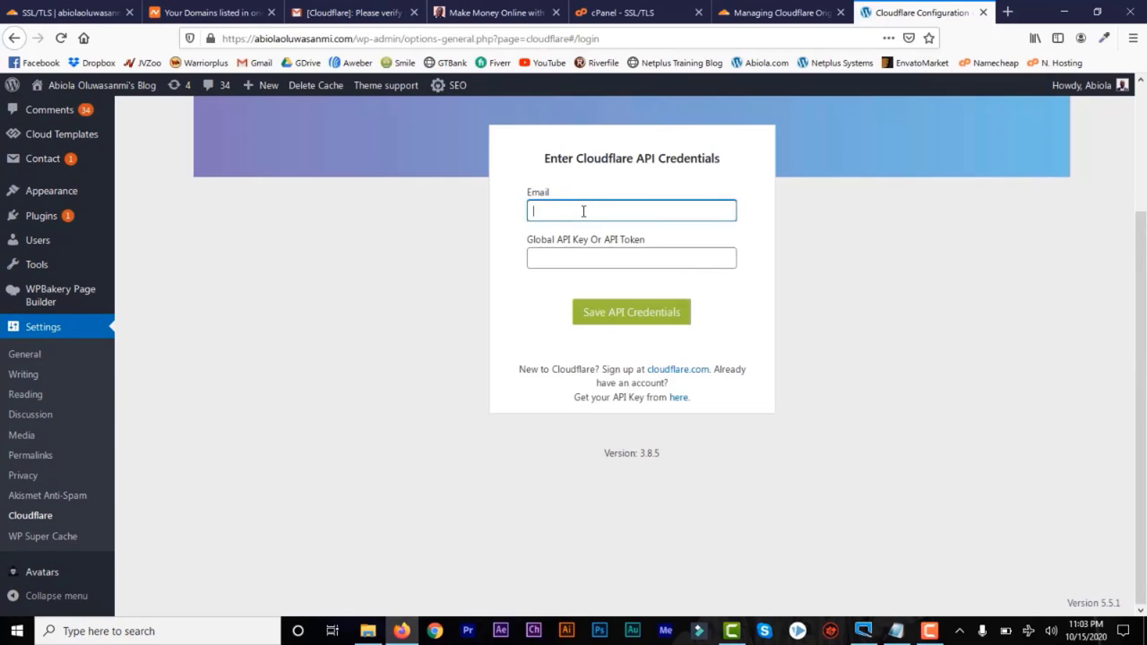
pyautogui.click(678, 398)
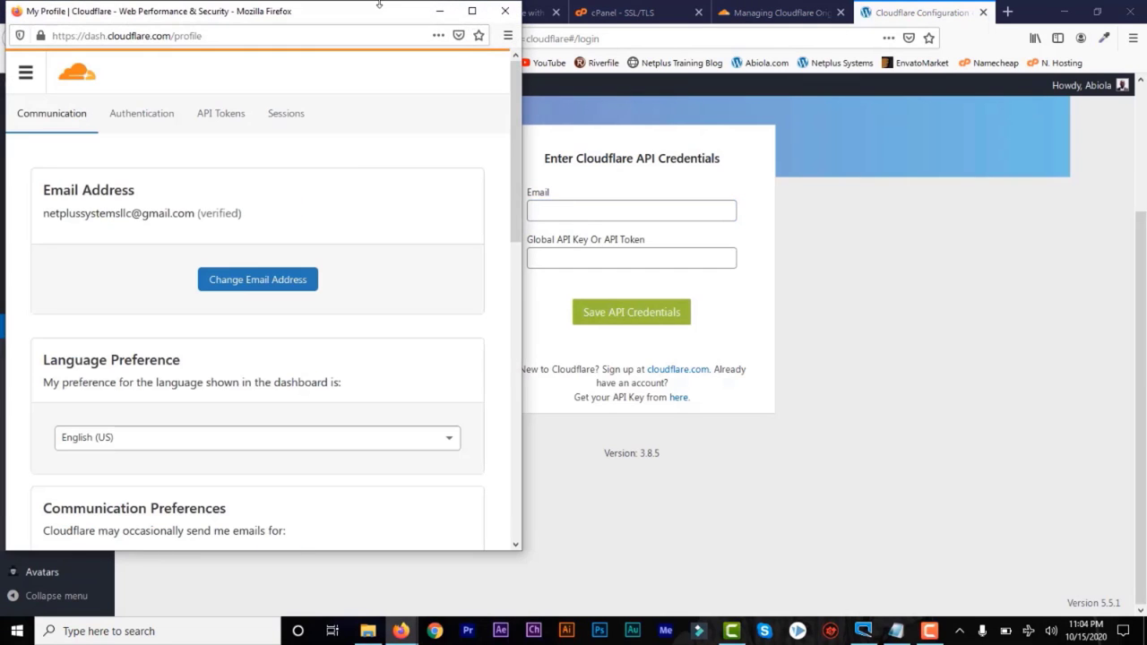
# Copy the Cloudflare account e-mail and paste it into the plugin's Email field.
pyautogui.moveTo(375, 12); pyautogui.dragTo(568, 19)
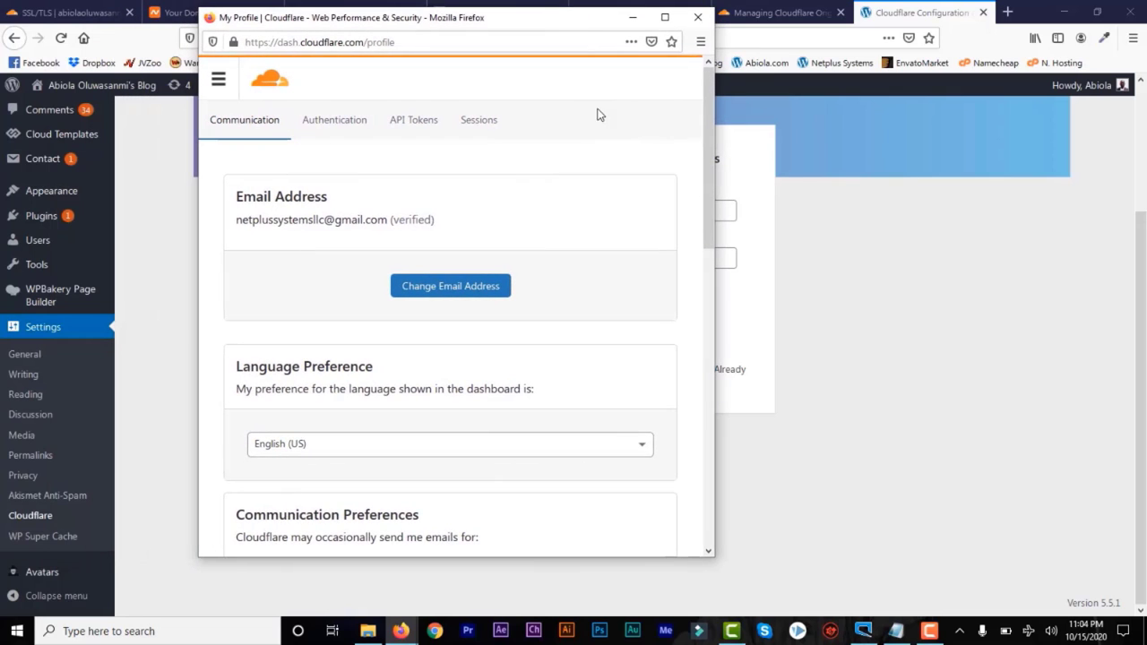
pyautogui.moveTo(386, 220); pyautogui.dragTo(240, 225)
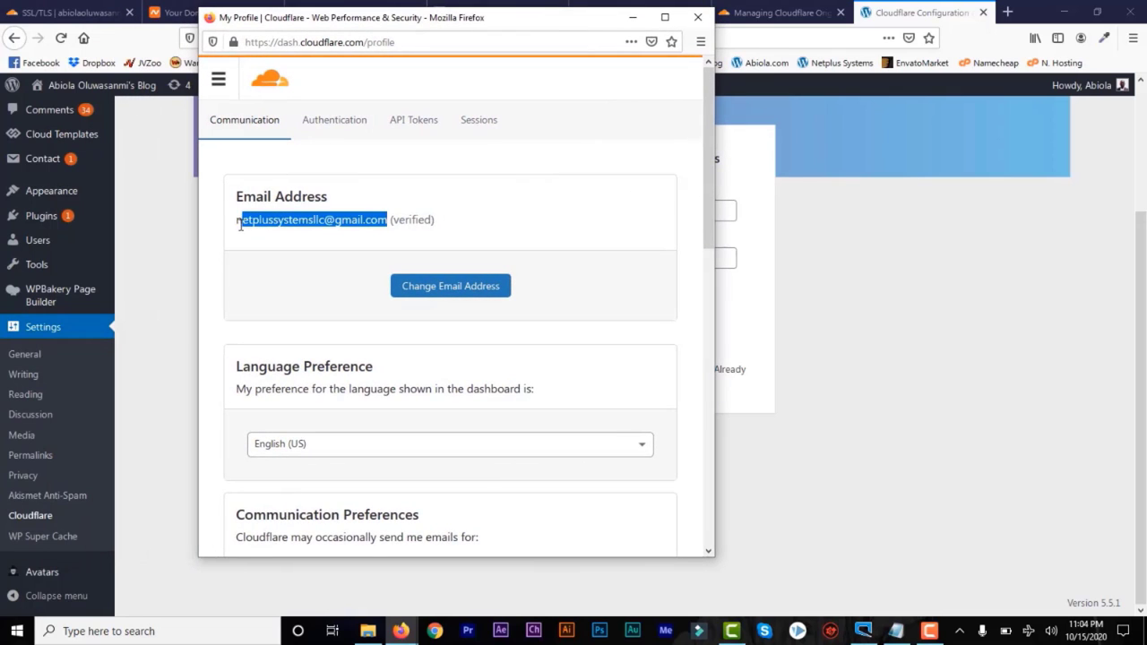
pyautogui.click(411, 125)
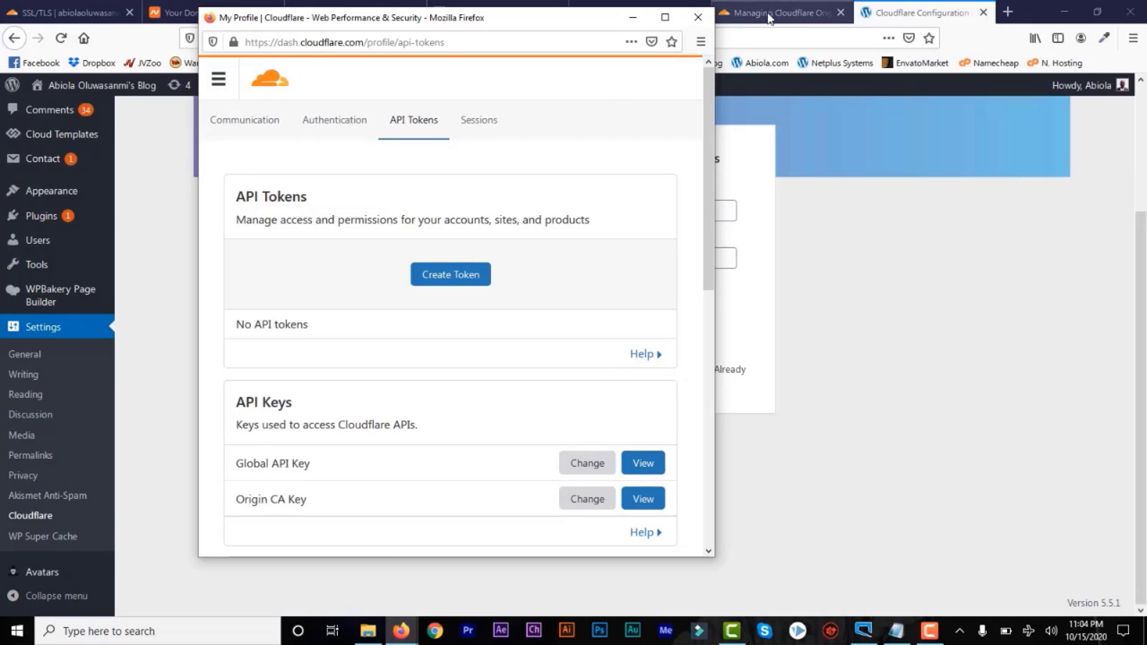
pyautogui.click(905, 7)
pyautogui.click(637, 209)
pyautogui.hotkey('ctrl', 'v')
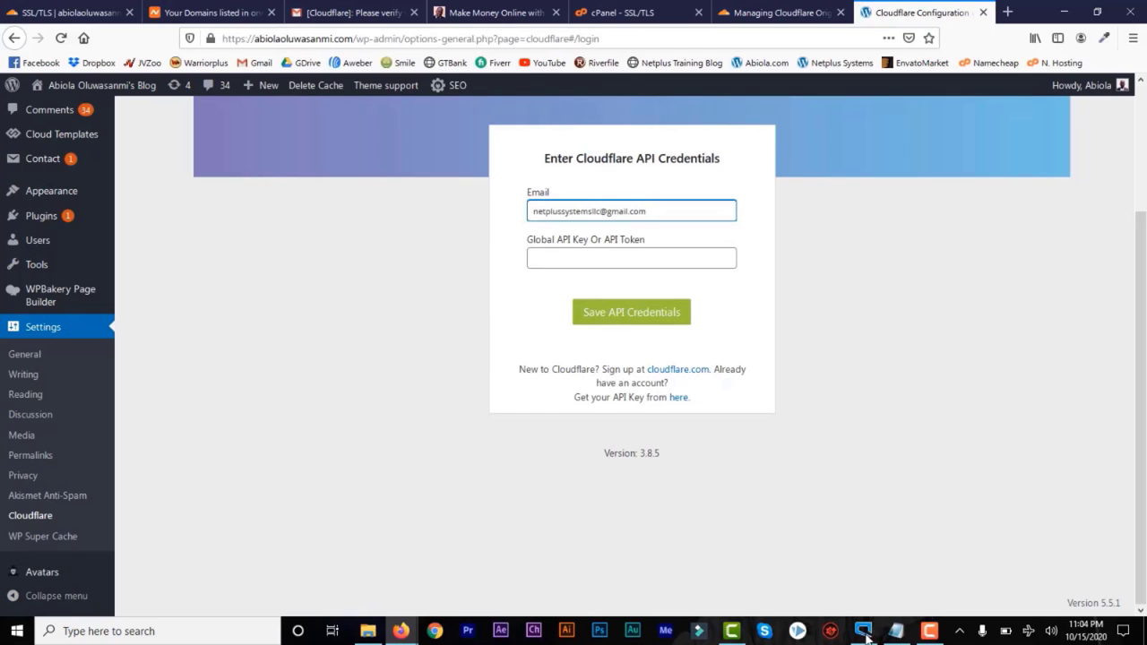
# Request to view the Global API Key and confirm with the account password.
pyautogui.moveTo(418, 623)
pyautogui.click(453, 588)
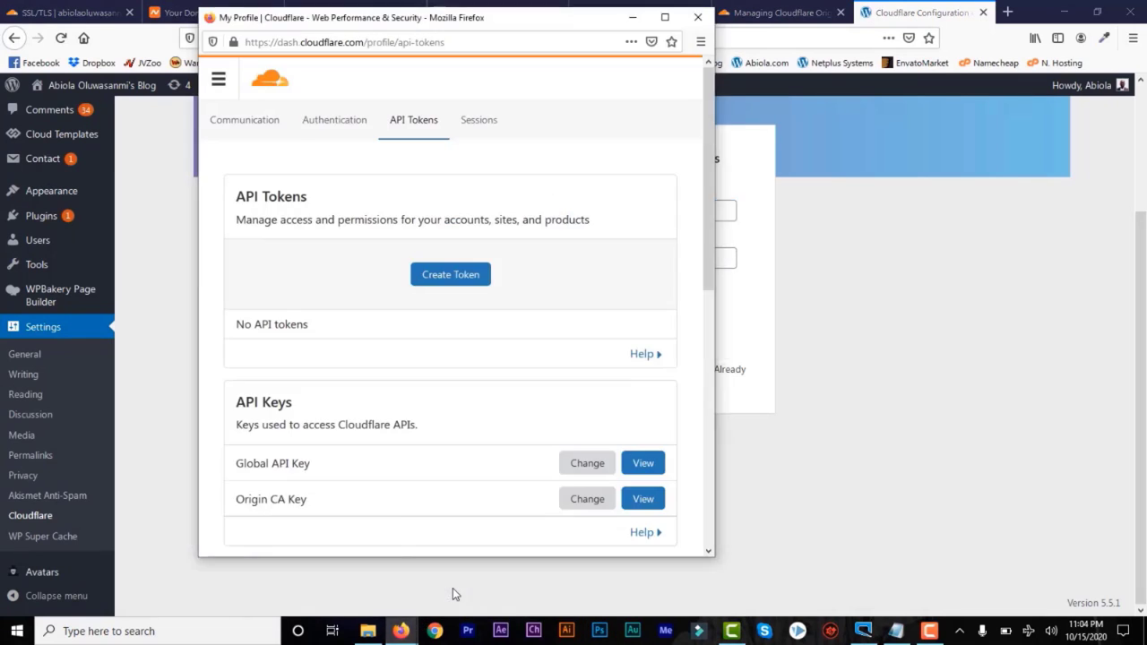
pyautogui.click(645, 468)
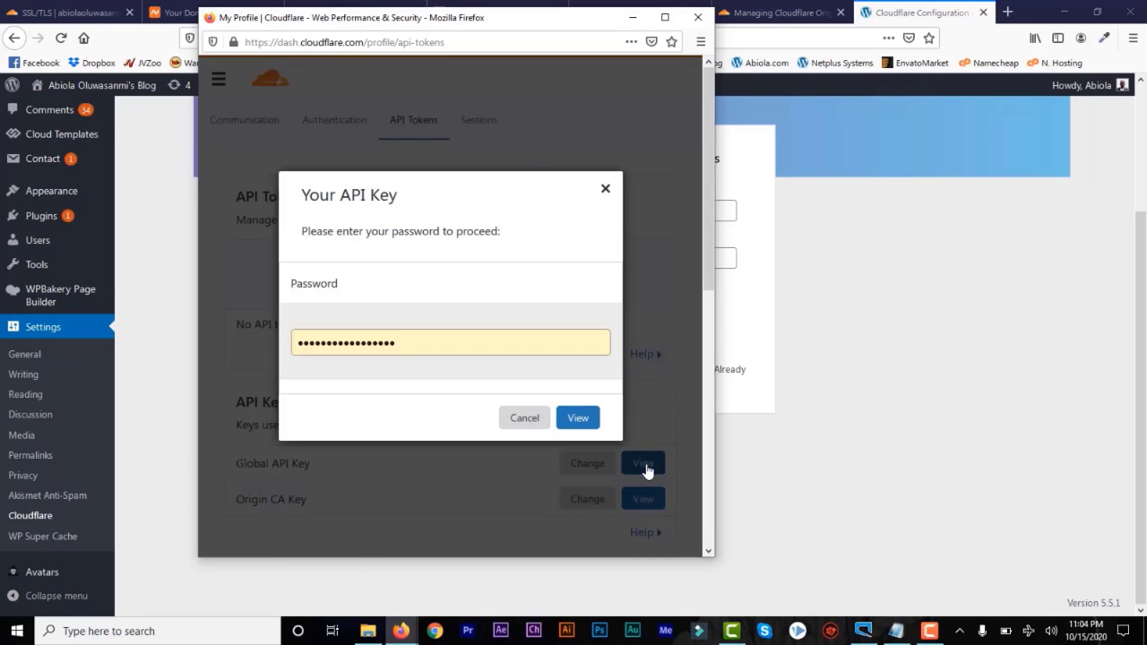
pyautogui.click(418, 341)
pyautogui.click(578, 421)
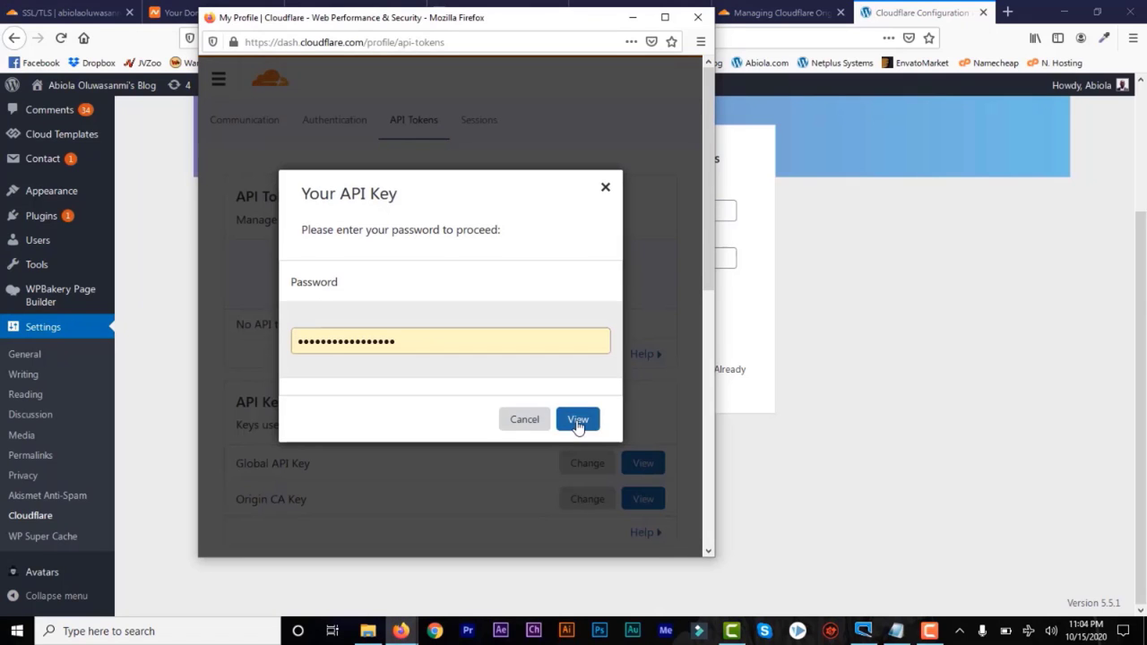
pyautogui.click(578, 423)
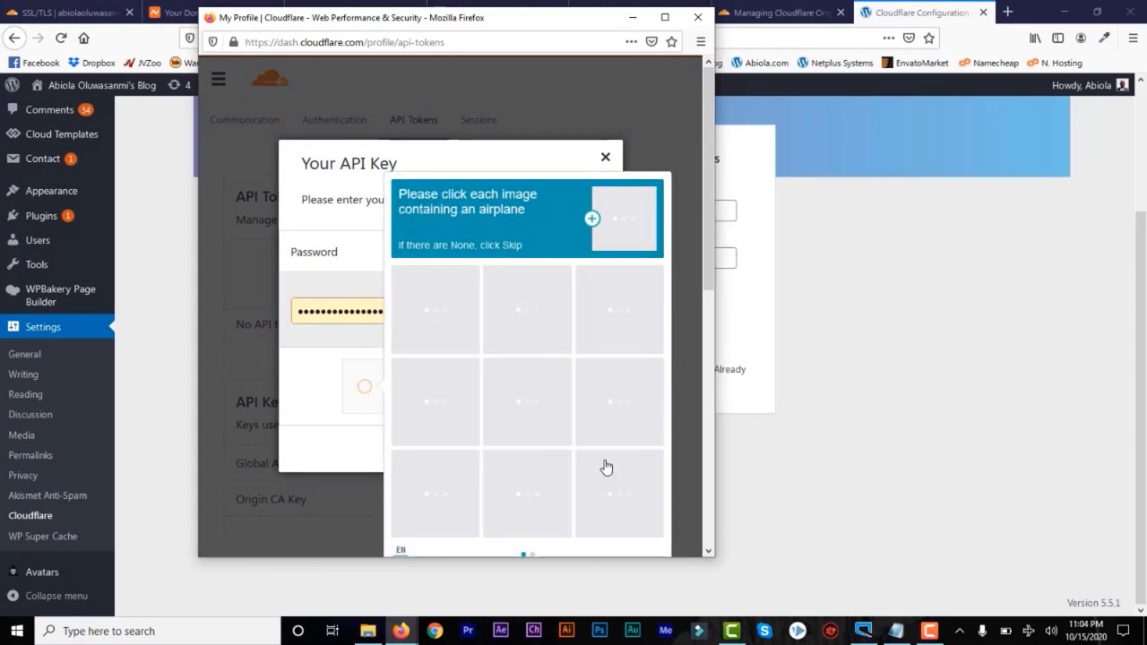
# Pass the hCaptcha airplane challenge to reveal the key, then save the plugin's API credentials.
pyautogui.click(459, 261)
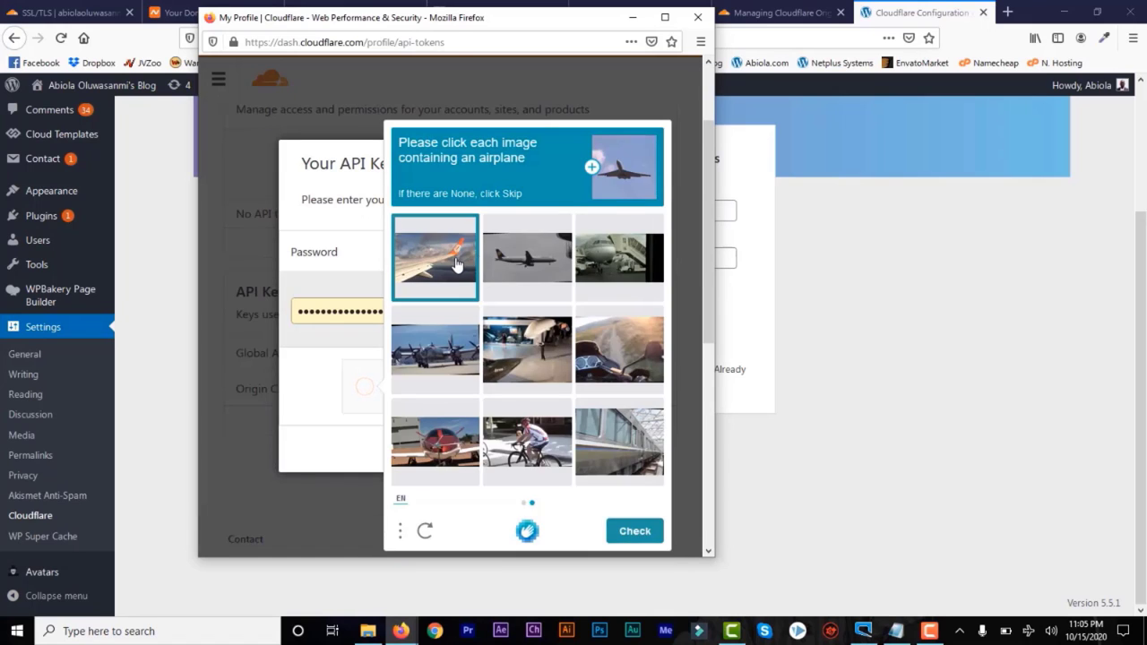
pyautogui.click(529, 260)
pyautogui.click(651, 259)
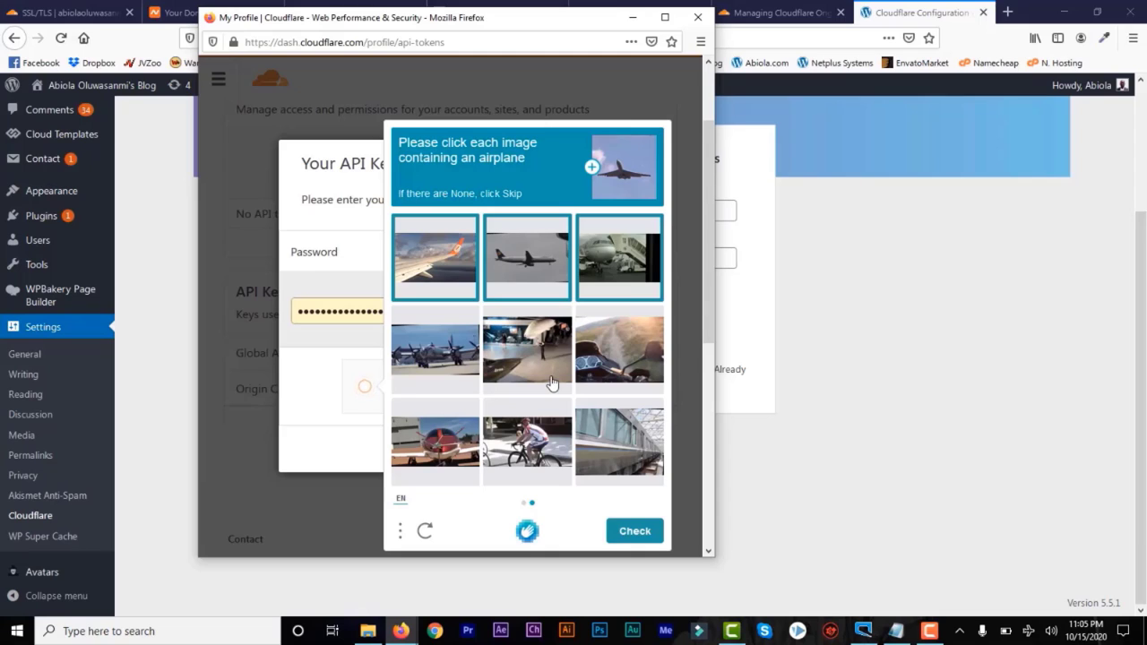
pyautogui.click(445, 385)
pyautogui.click(446, 446)
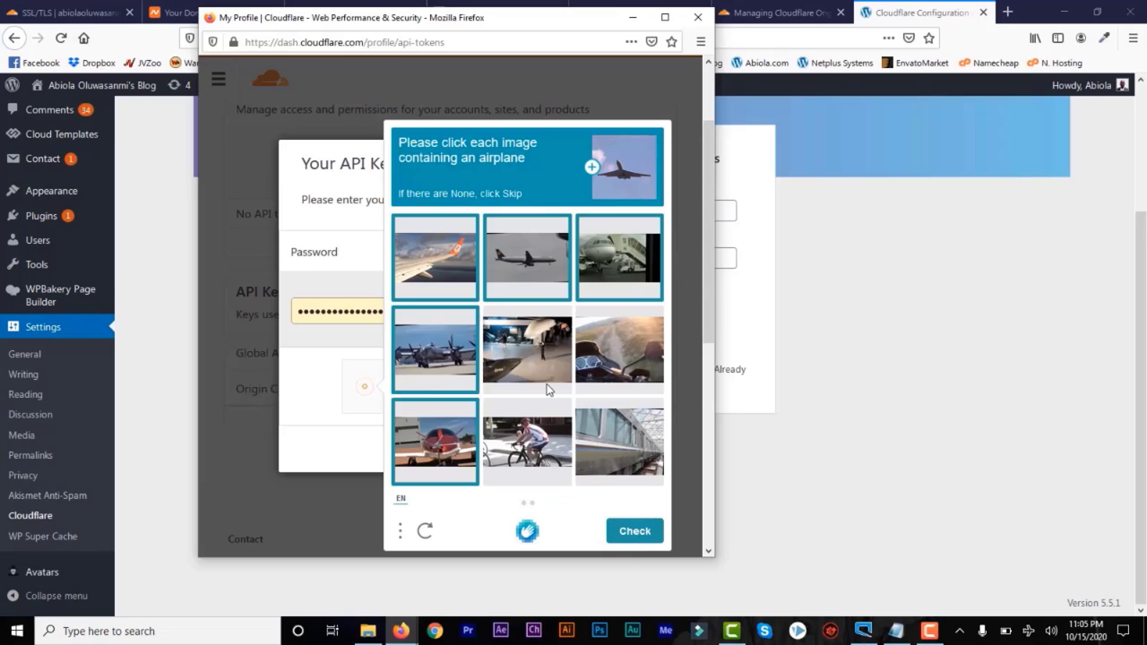
pyautogui.click(579, 449)
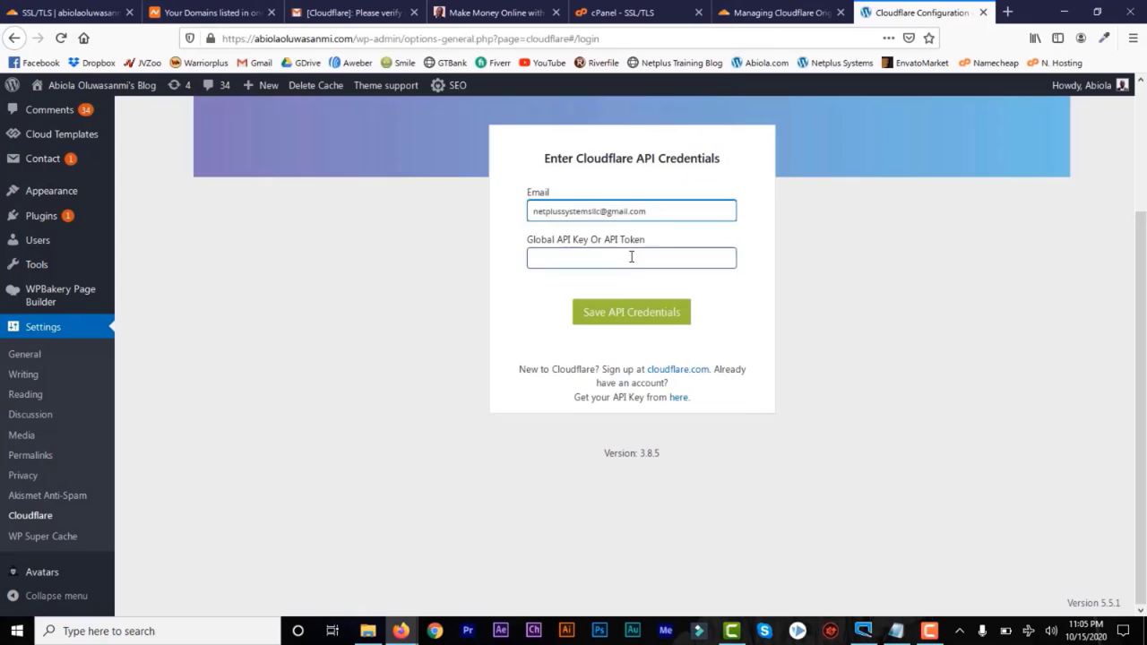
pyautogui.click(635, 256)
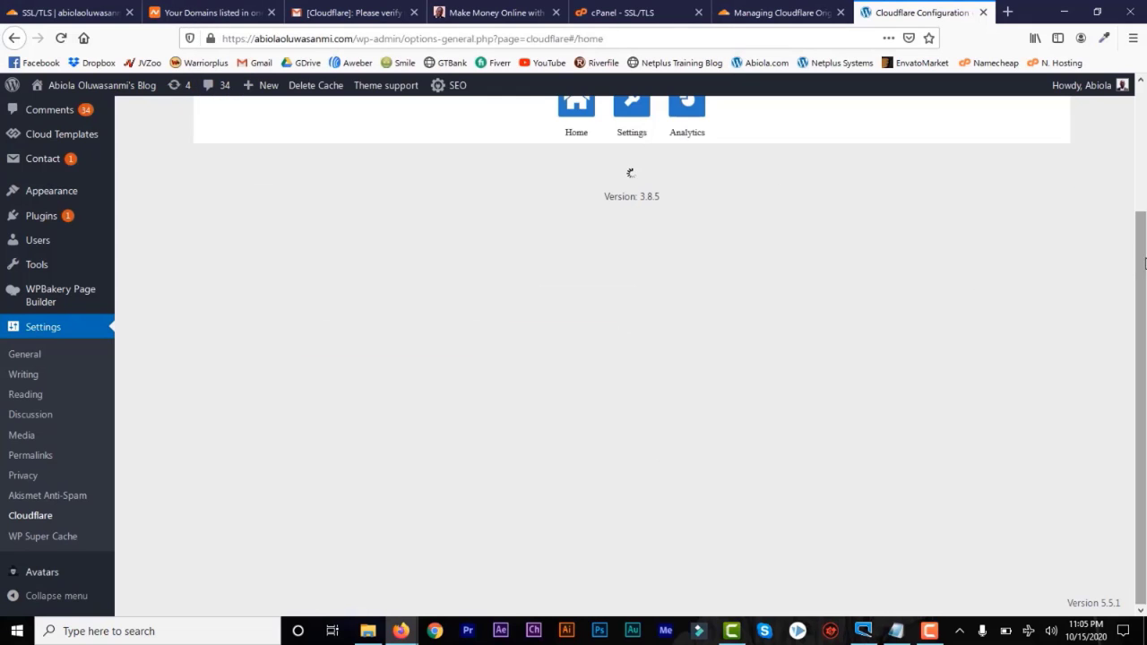
# Apply Cloudflare's recommended settings for WordPress in the plugin.
pyautogui.moveTo(1142, 295); pyautogui.dragTo(1145, 210)
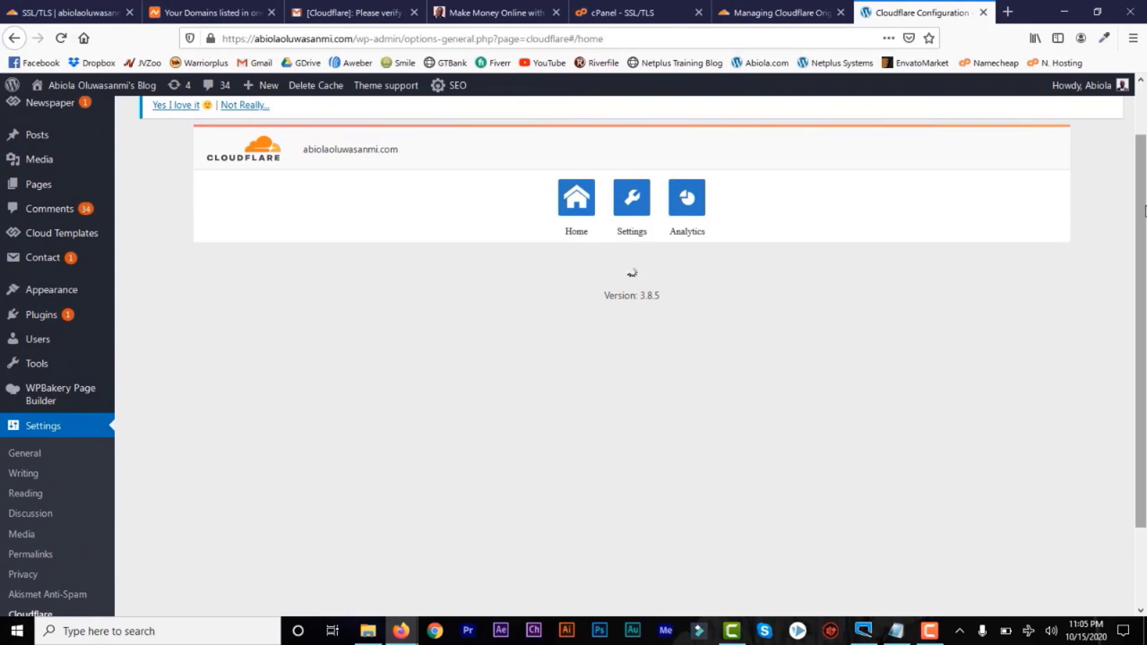
pyautogui.moveTo(1145, 210); pyautogui.dragTo(1145, 314)
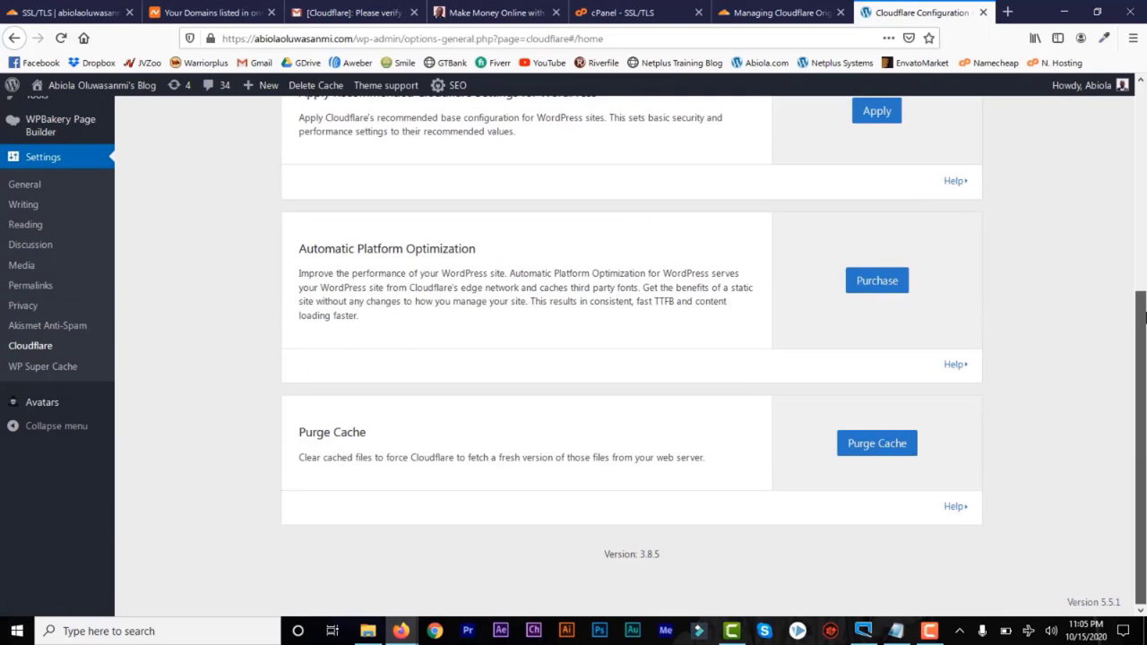
pyautogui.scroll(5, 1144, 314)
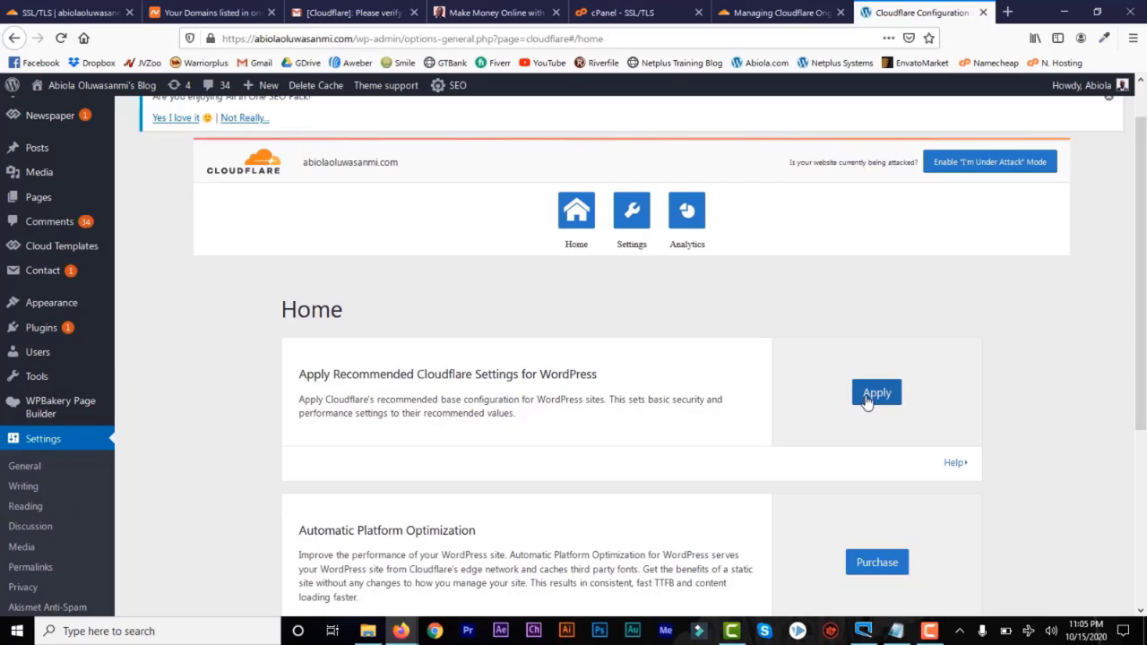
pyautogui.click(863, 398)
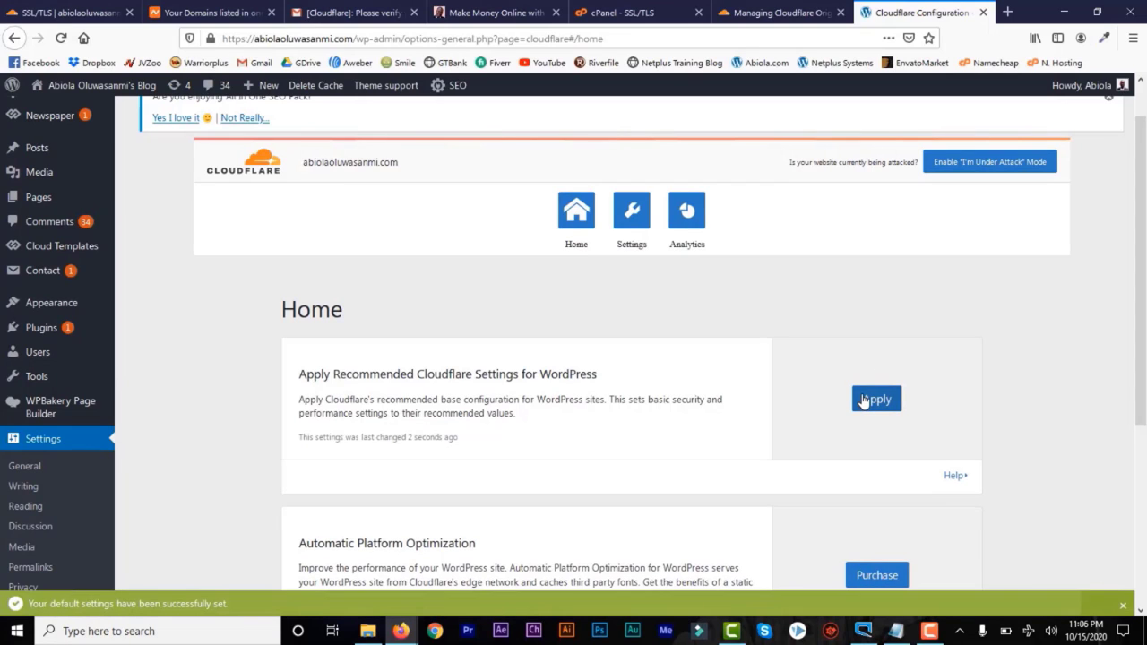
# Review the plugin's settings, showing Automatic HTTPS Rewrites on, then go to Plugins > Add New.
pyautogui.click(632, 215)
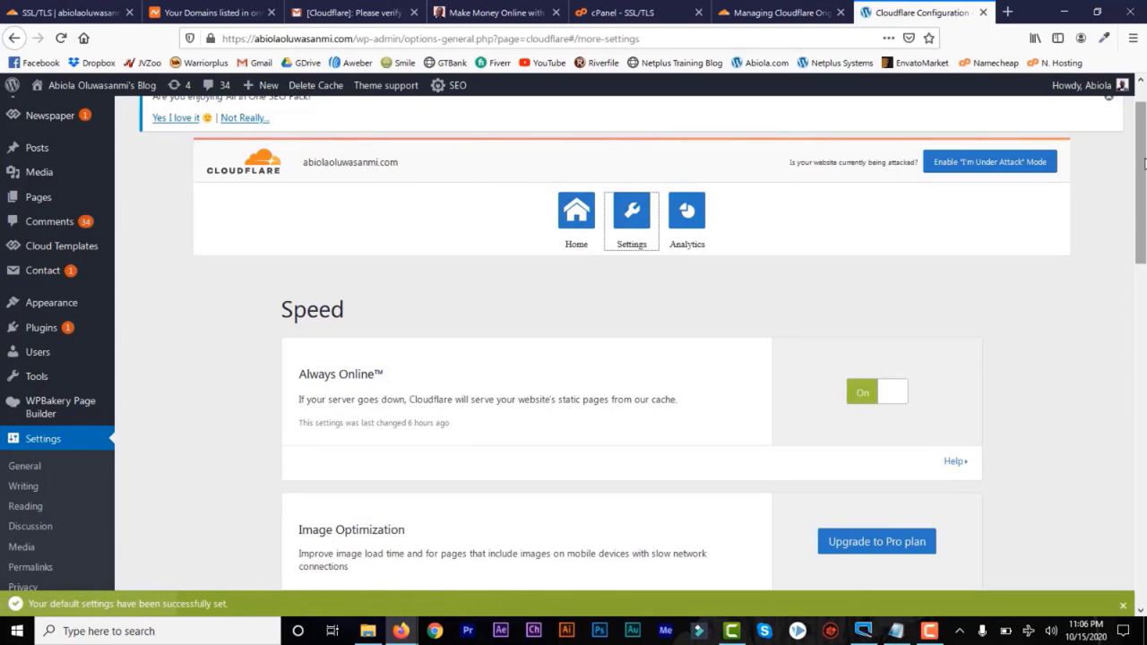
pyautogui.scroll(-2, 356, 288)
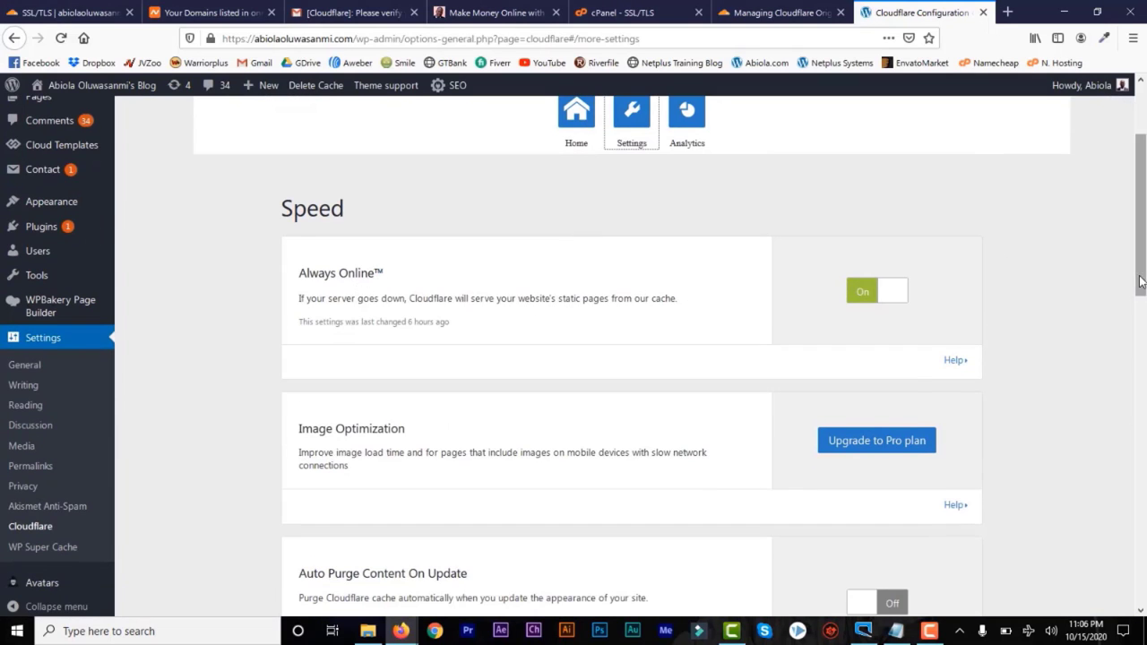
pyautogui.scroll(-5, 1145, 266)
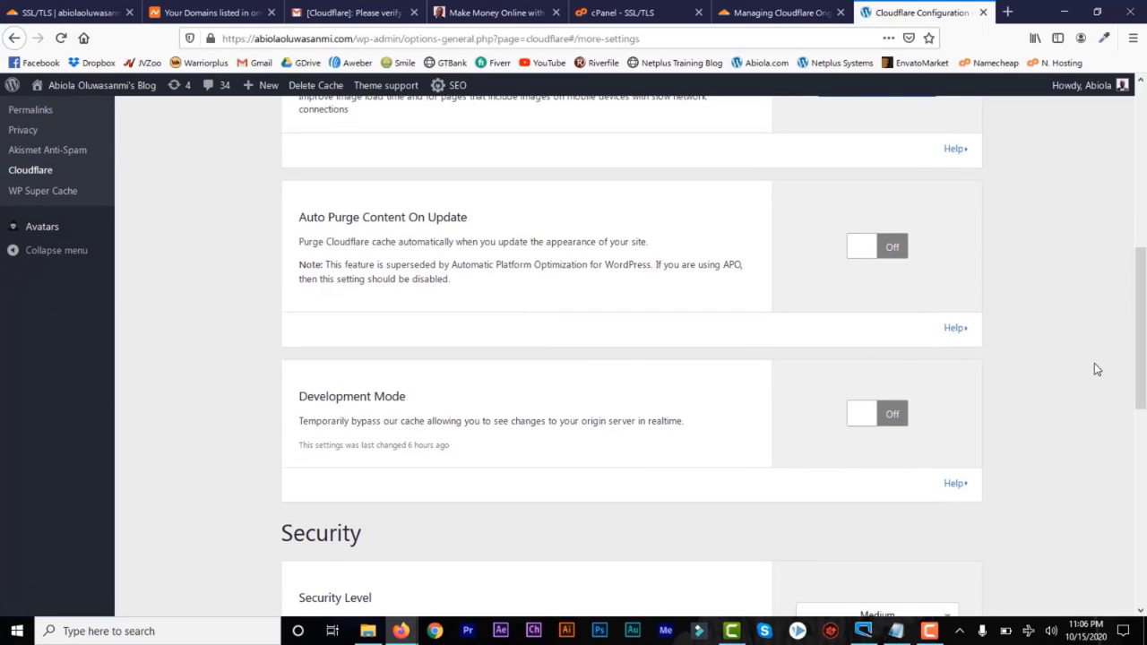
pyautogui.moveTo(1144, 335); pyautogui.dragTo(1144, 119)
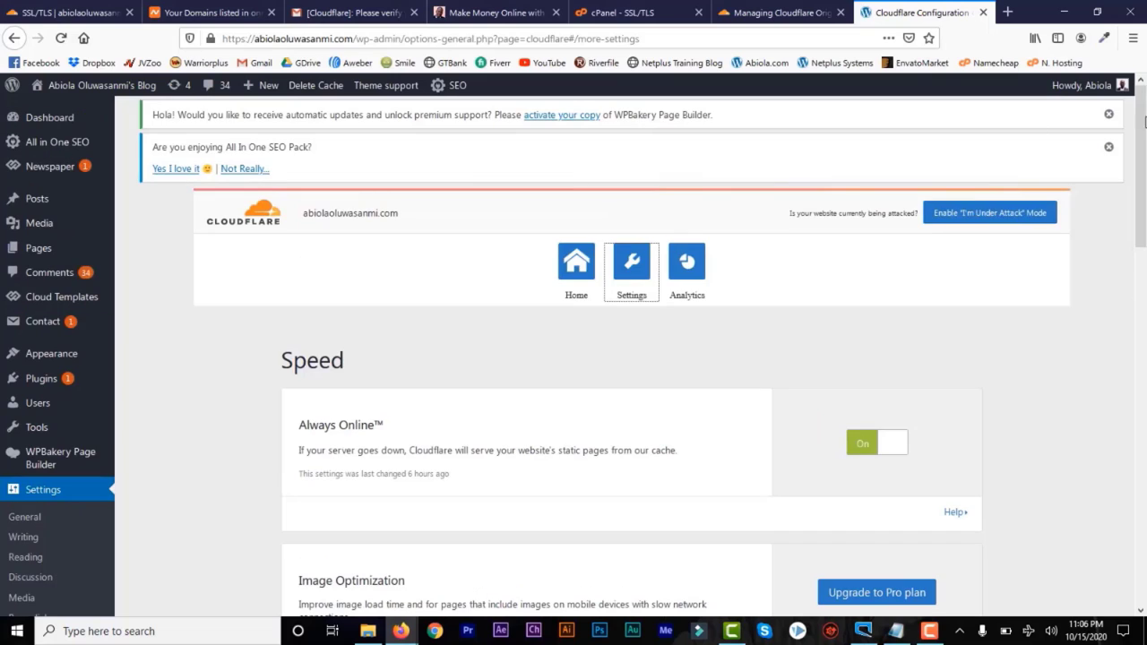
pyautogui.moveTo(56, 384)
pyautogui.click(149, 408)
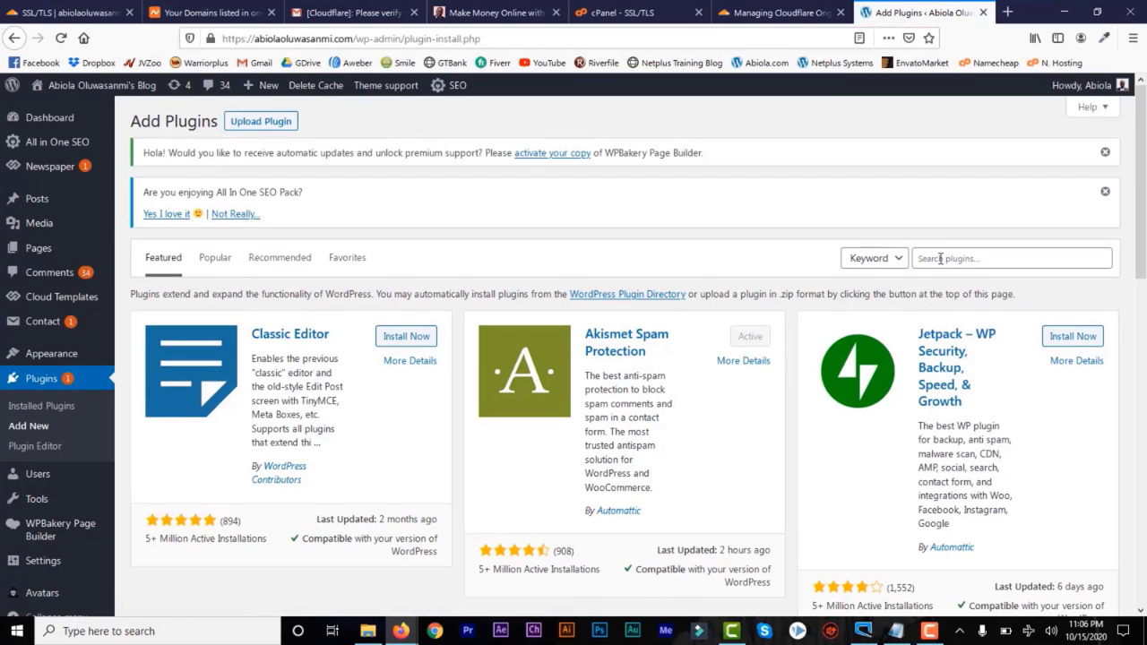
# Search plugins for 'ssl', activate Really Simple SSL, then return to the blog tab.
pyautogui.click(941, 258)
pyautogui.write('ssl')
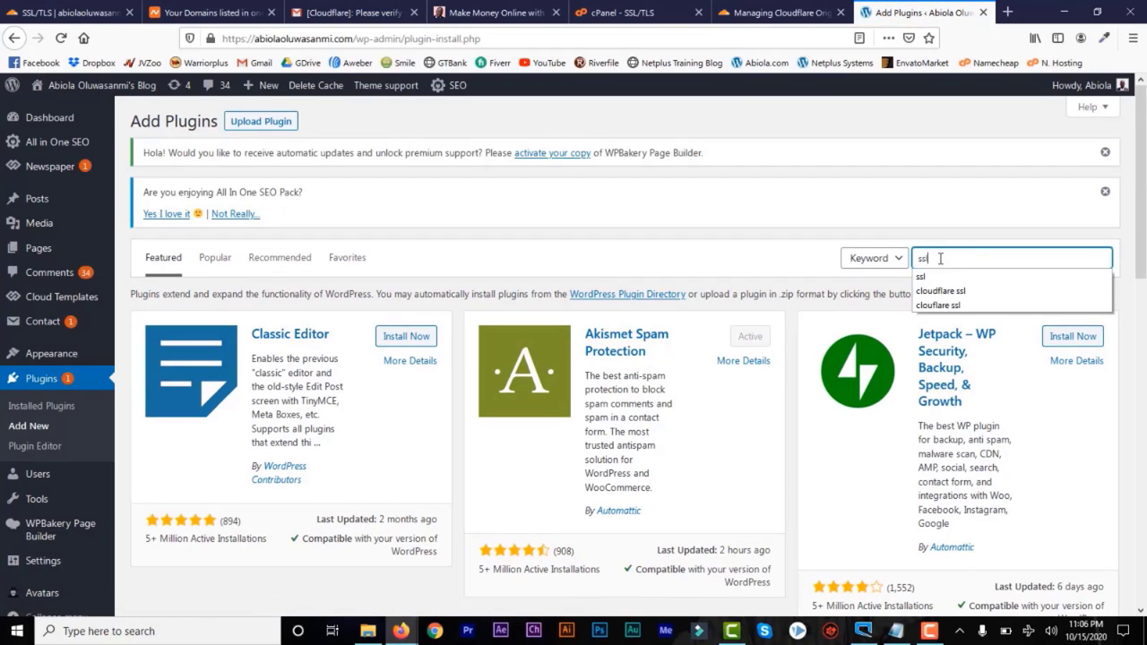
pyautogui.press('Return')
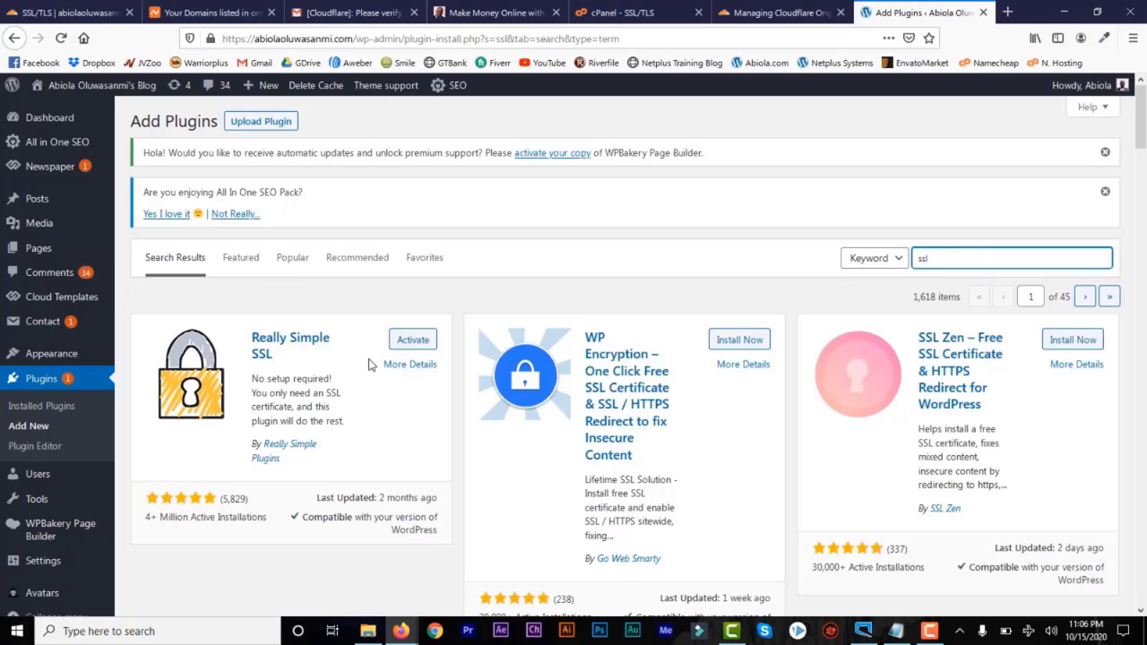
pyautogui.click(410, 348)
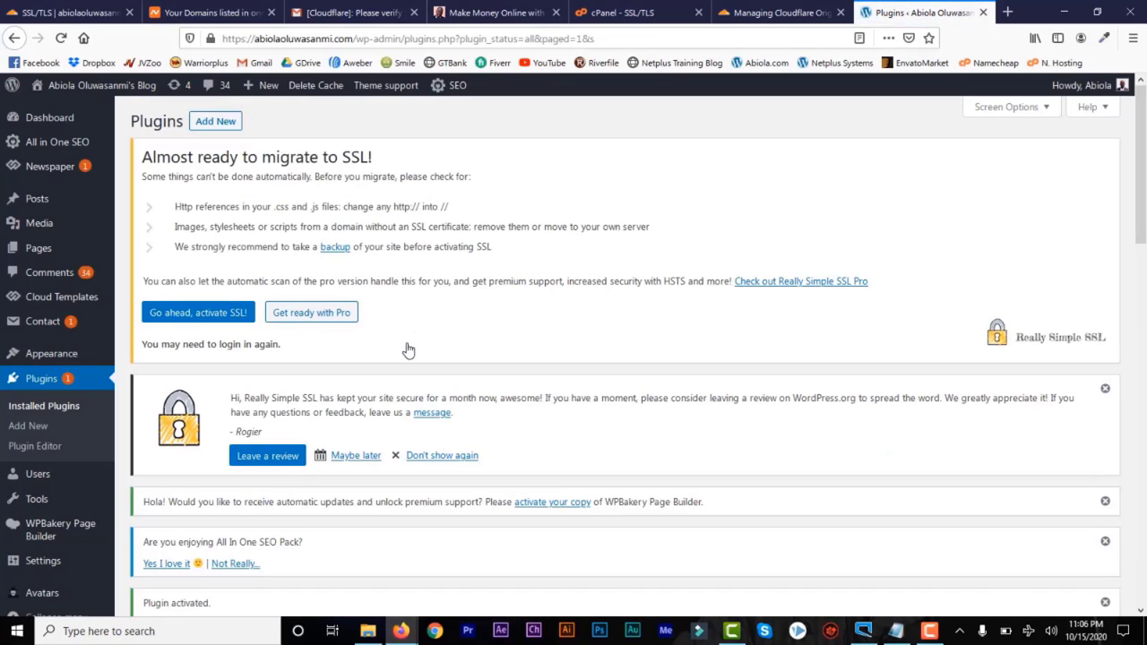
pyautogui.moveTo(1145, 186); pyautogui.dragTo(1144, 348)
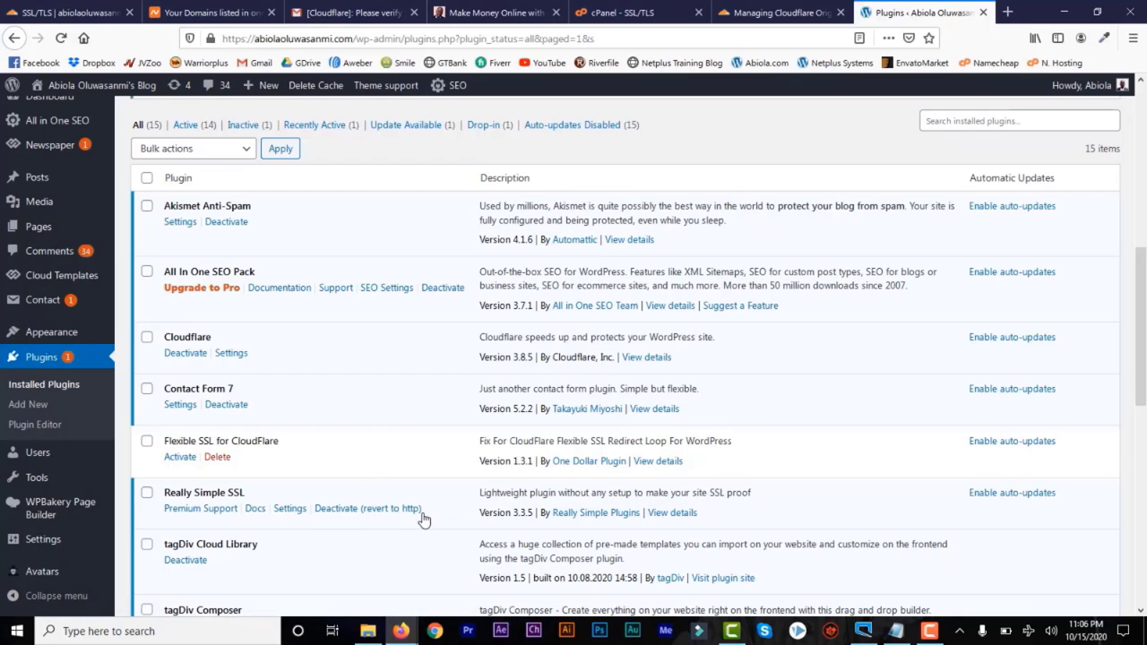
pyautogui.click(505, 12)
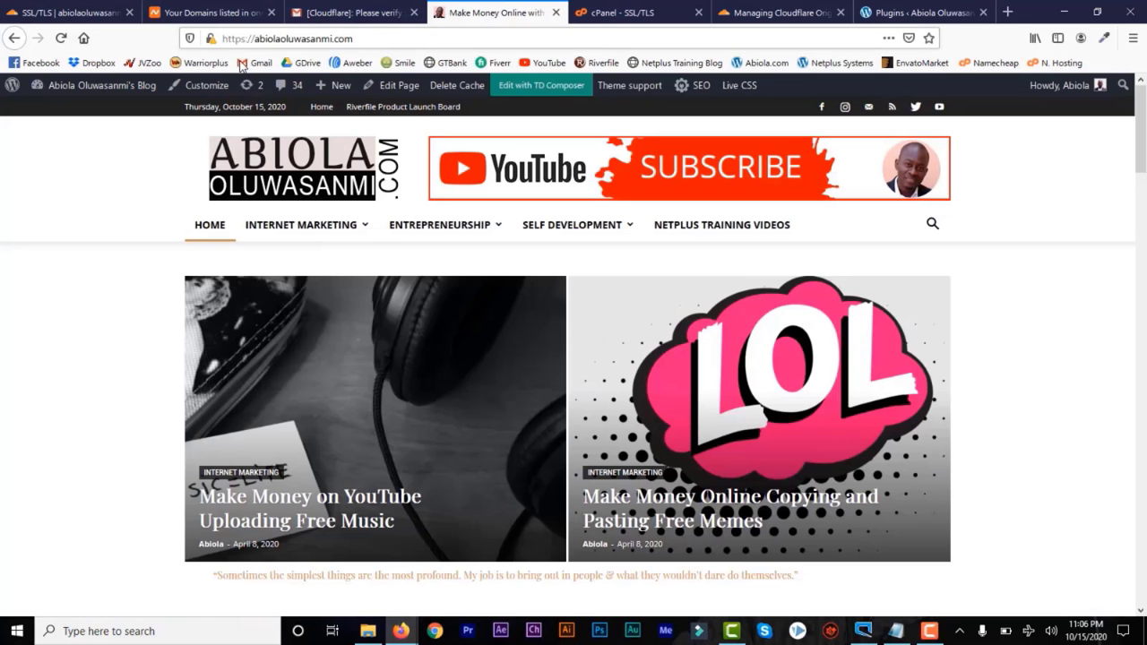
# Reload the blog and confirm its HTTPS connection is secure and verified by Cloudflare.
pyautogui.click(61, 38)
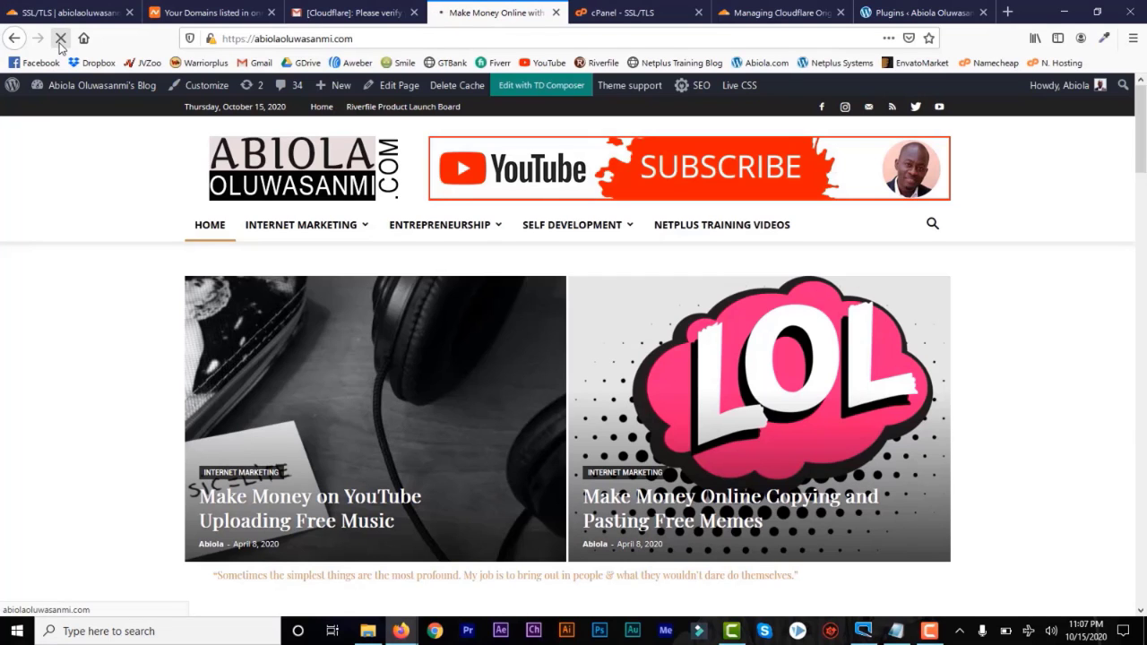
pyautogui.click(210, 38)
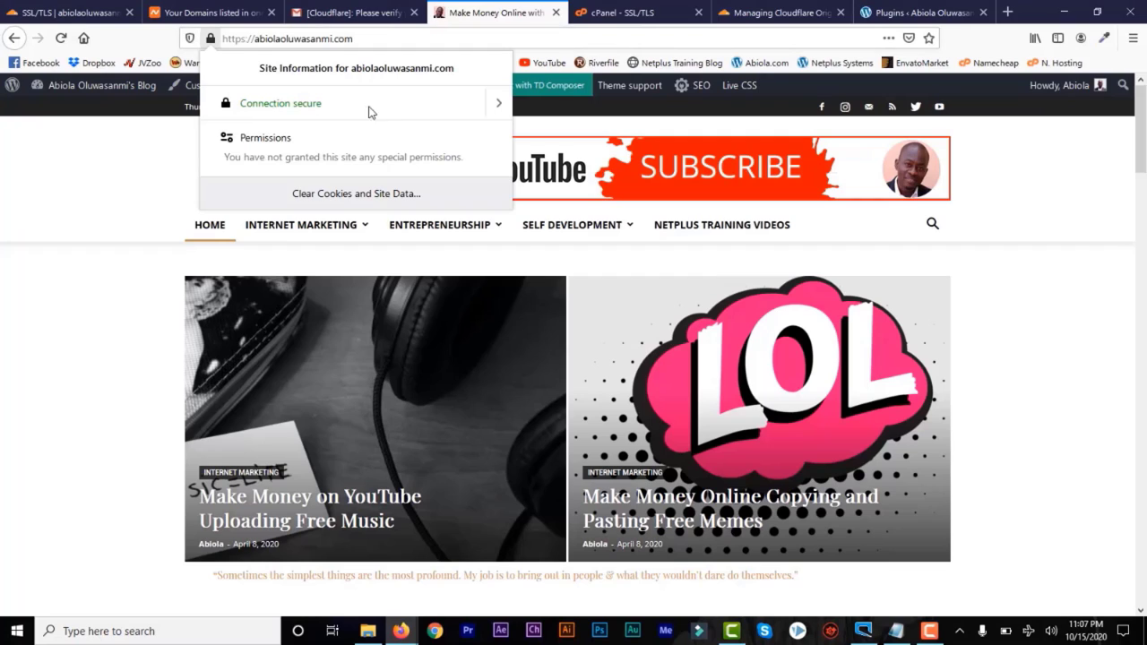
pyautogui.click(495, 104)
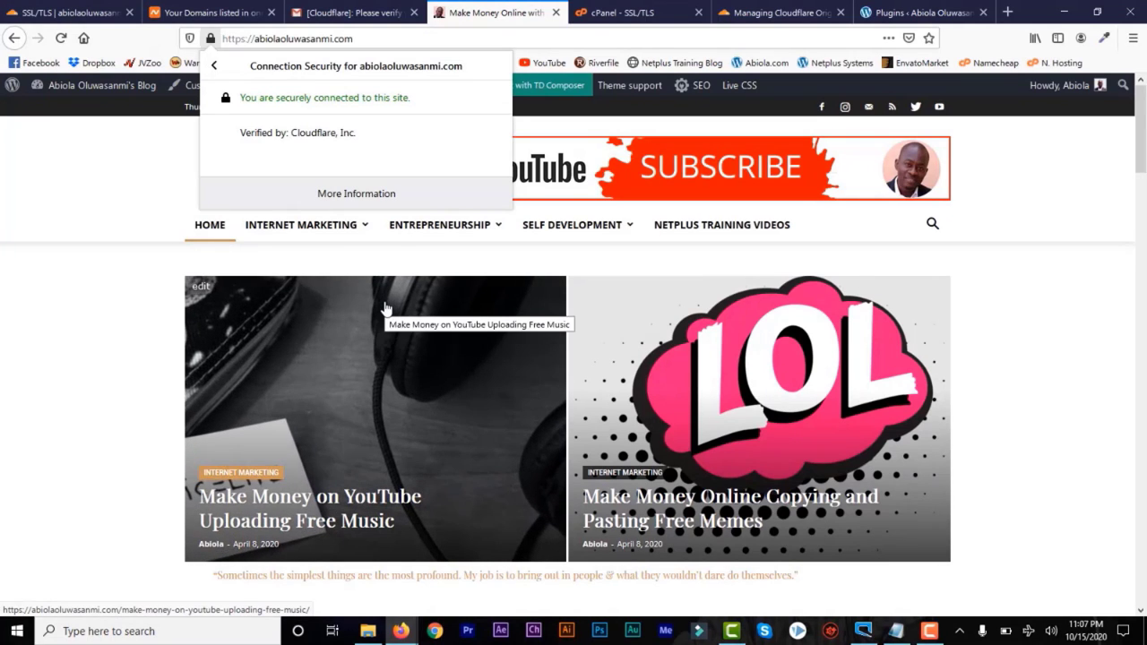
pyautogui.click(484, 9)
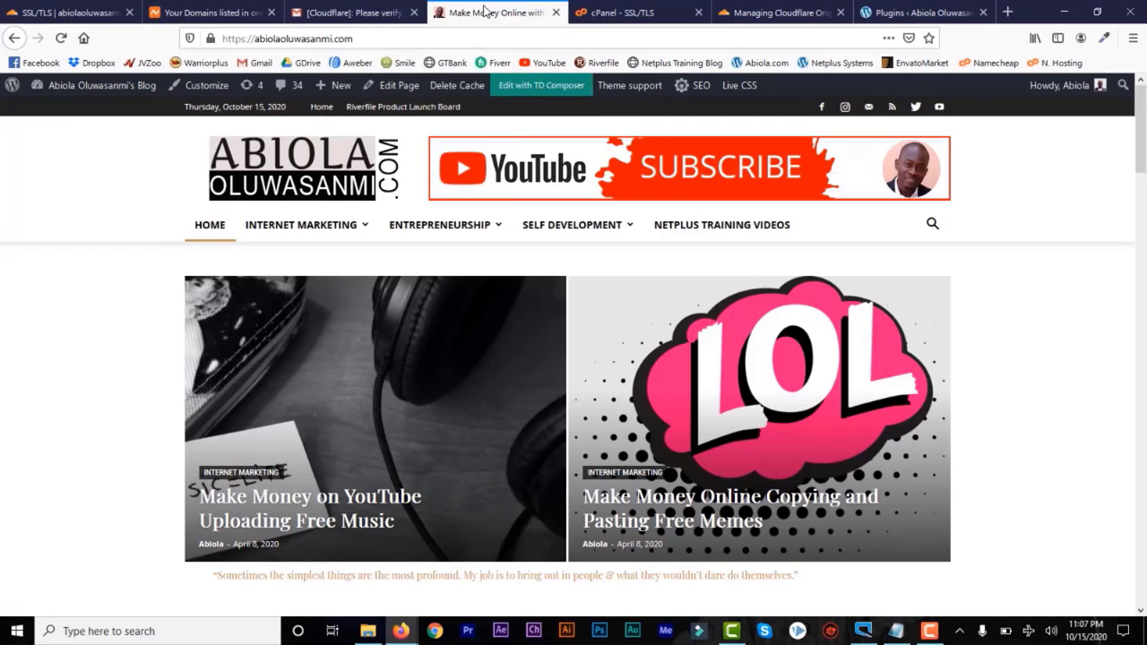
pyautogui.click(76, 14)
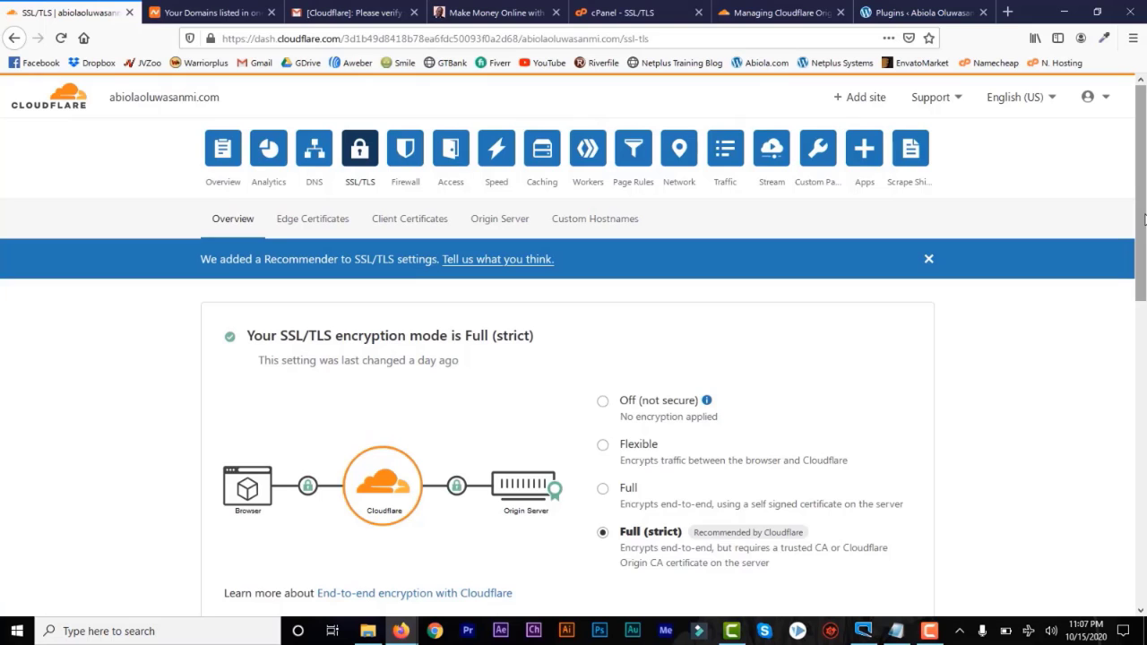
# Open Cloudflare's '+ Add site' page from the dashboard, leaving the domain field empty.
pyautogui.click(496, 12)
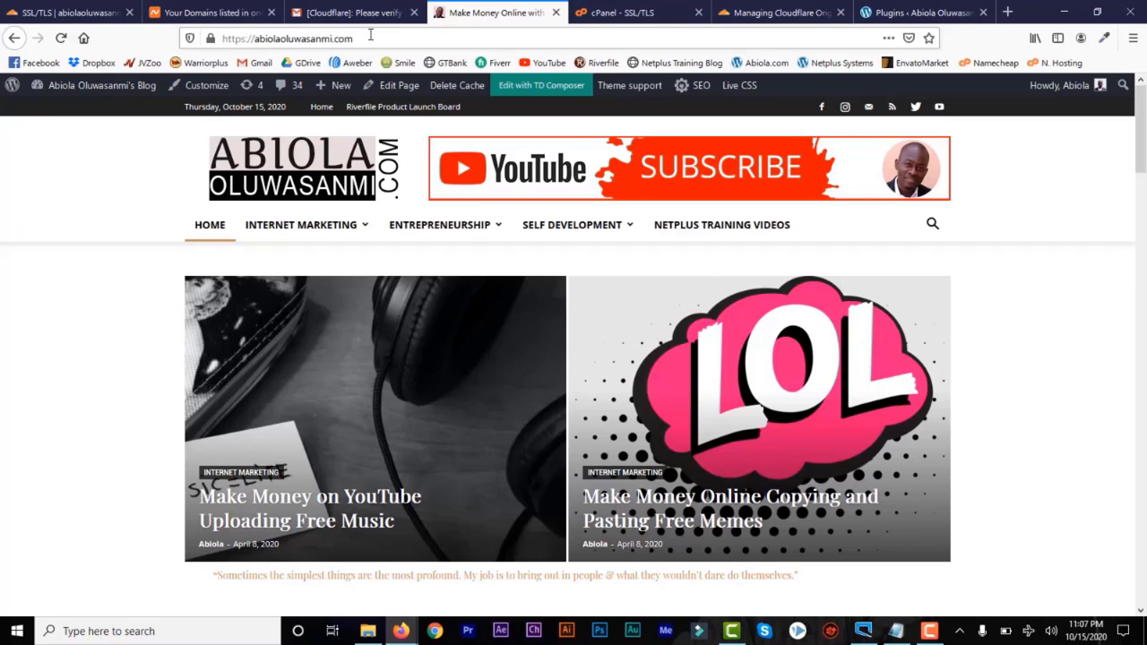
pyautogui.click(86, 13)
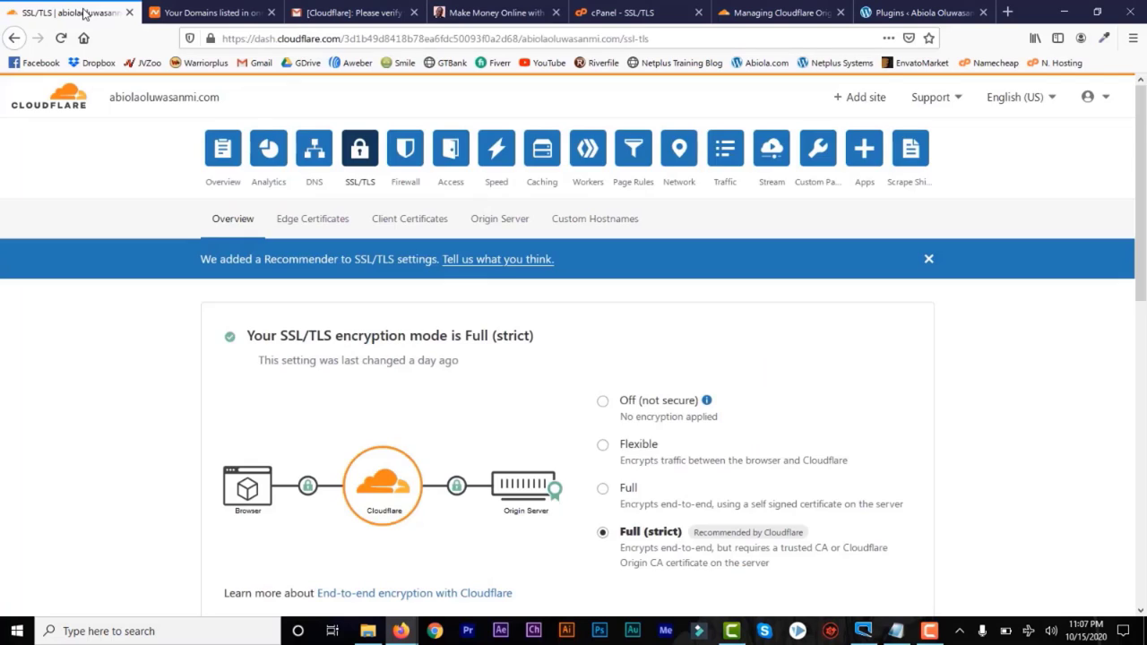
pyautogui.click(861, 99)
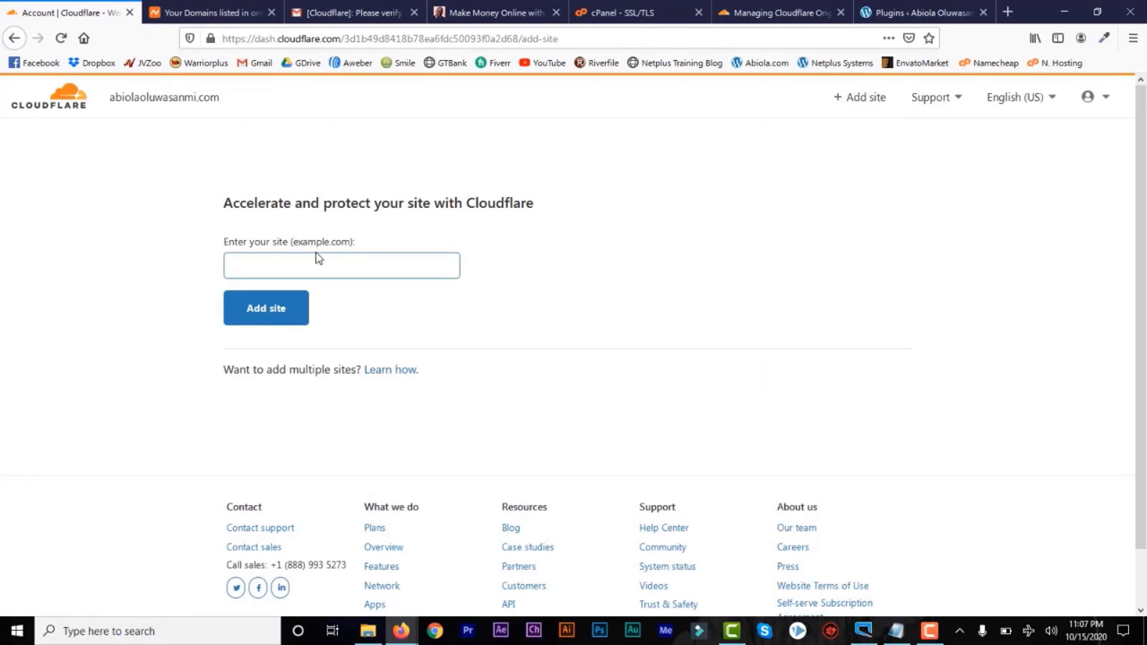
pyautogui.click(289, 315)
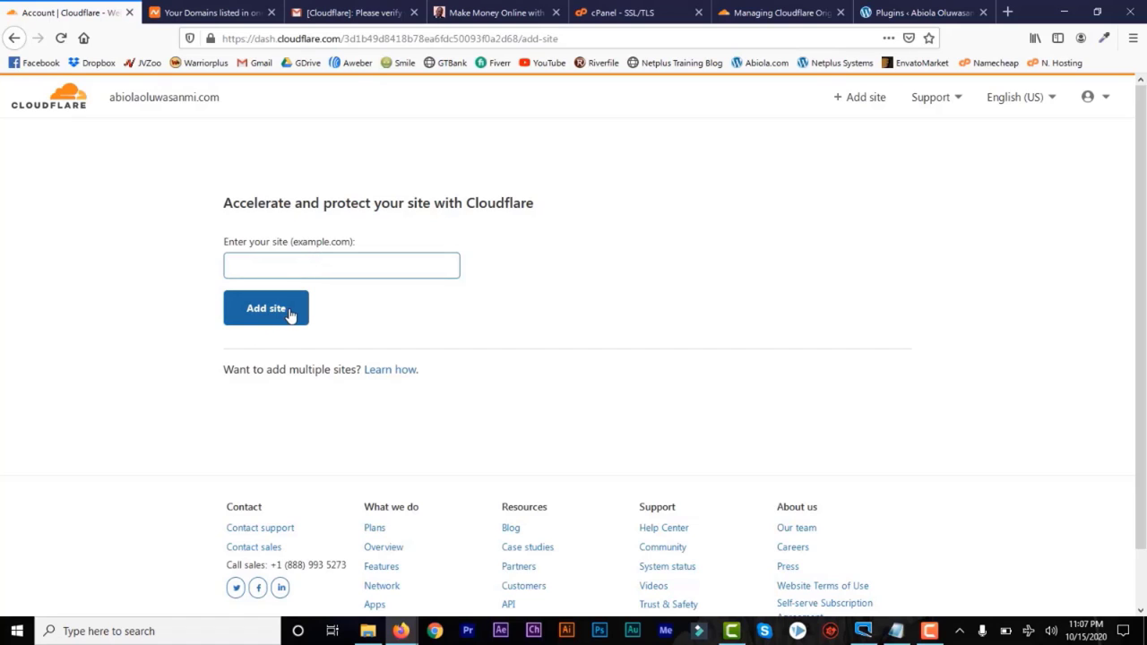
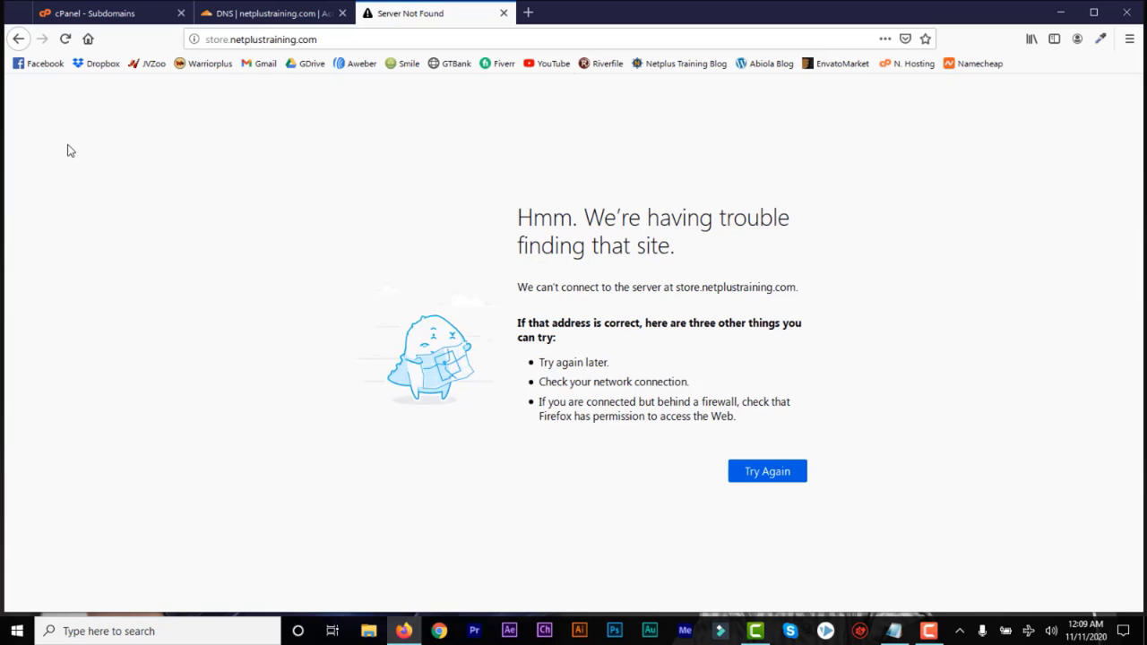
# Compare the store site's Server Not Found page with netplustraining.com's DNS records, ending on the DNS records.
pyautogui.click(254, 22)
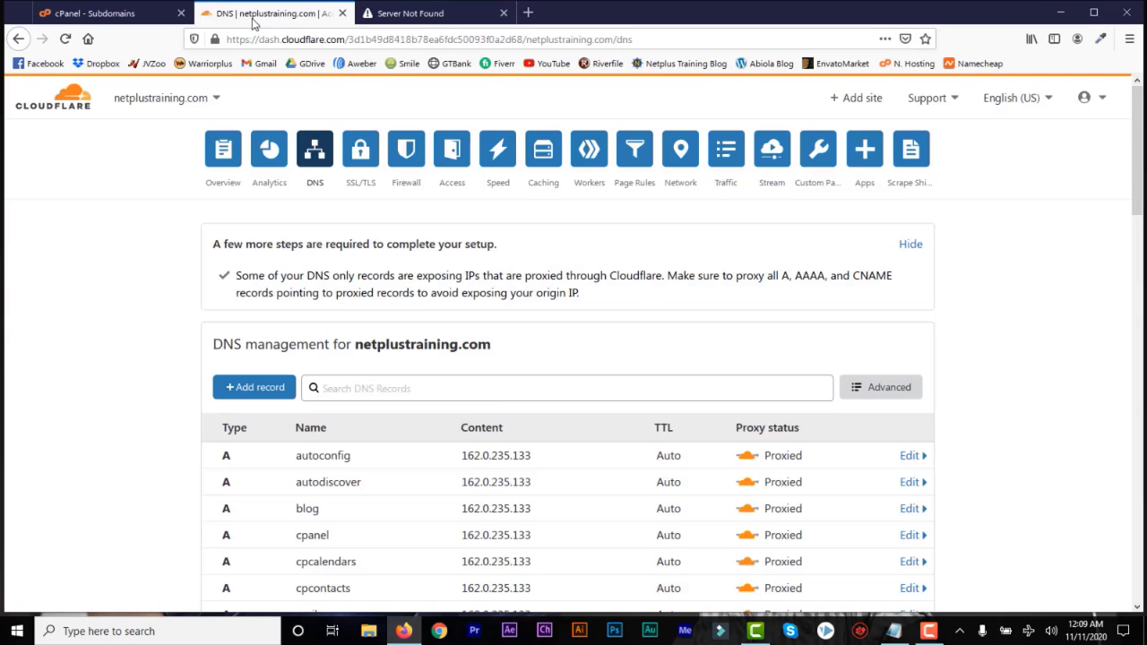
pyautogui.click(419, 14)
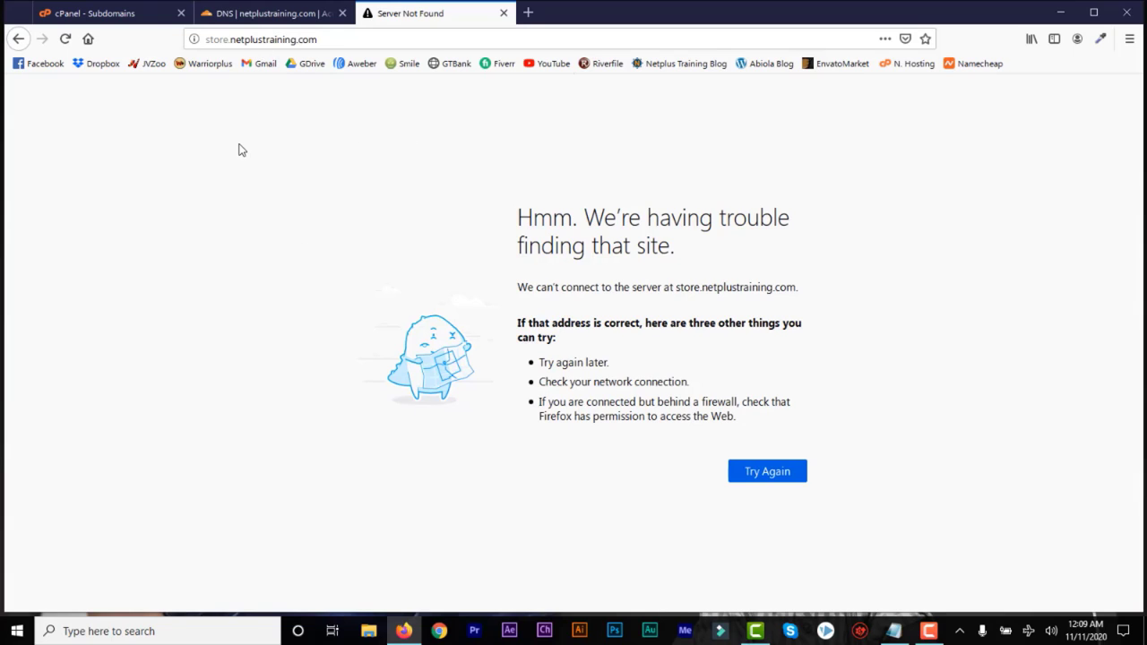
pyautogui.click(248, 13)
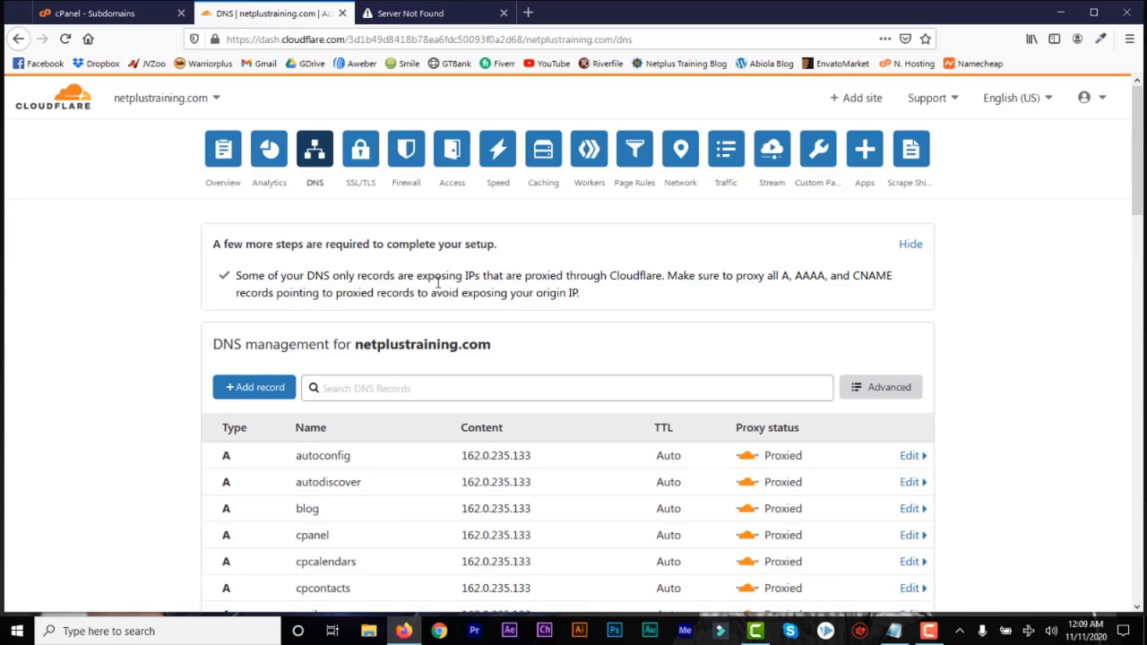
# Start a new DNS record of type A named 'store'.
pyautogui.click(255, 387)
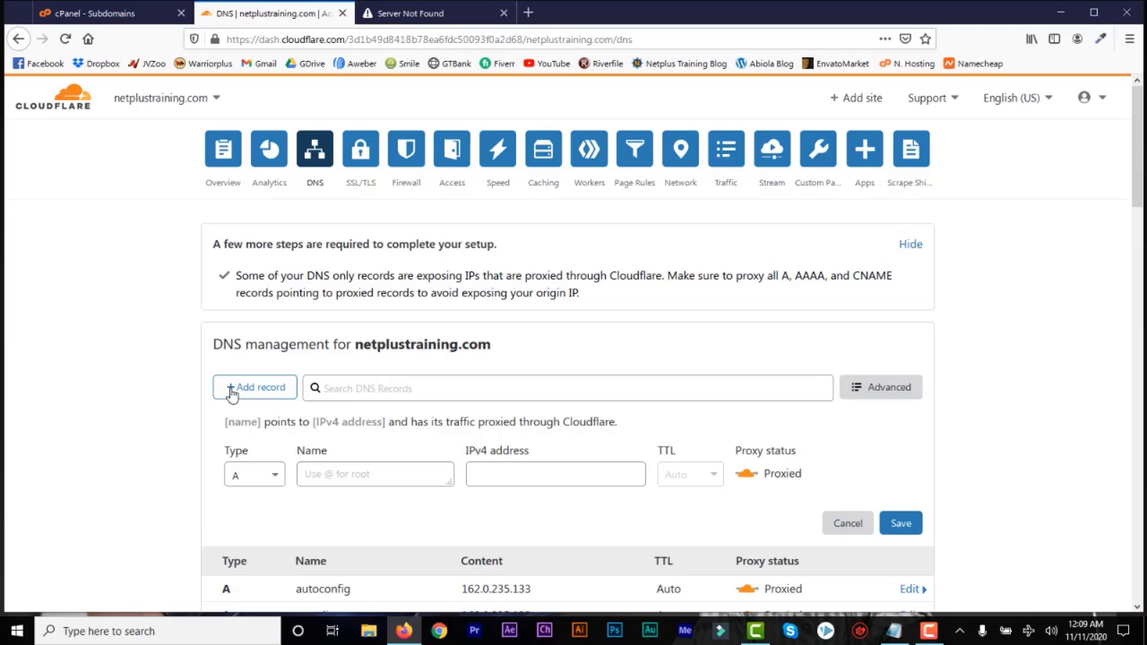
pyautogui.click(274, 480)
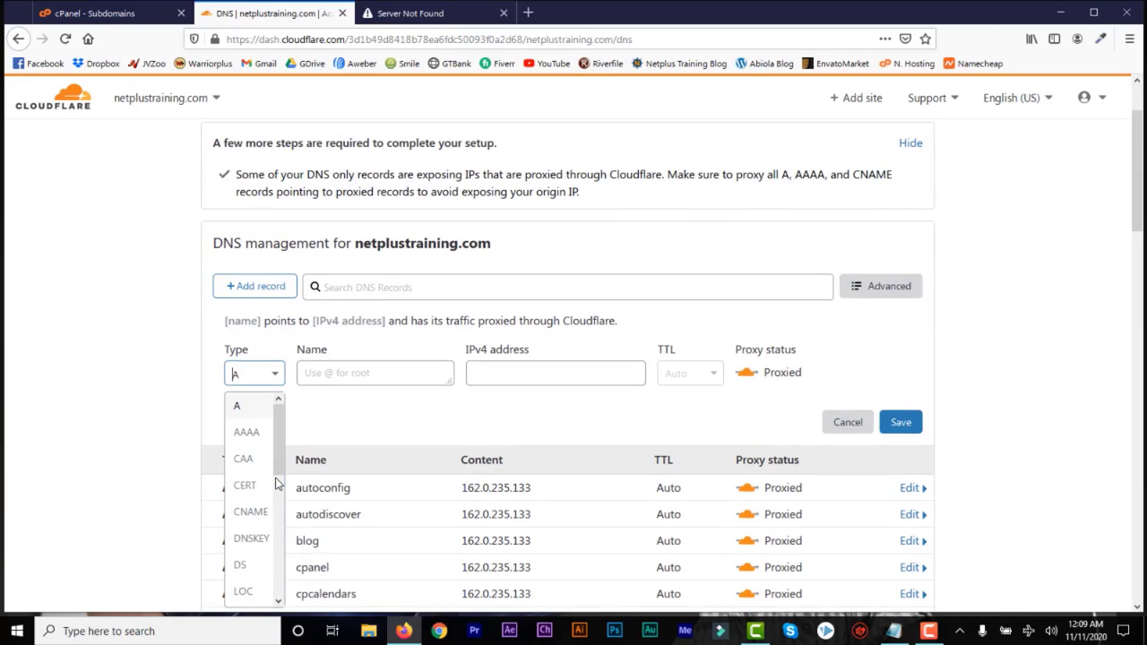
pyautogui.click(258, 407)
pyautogui.click(333, 376)
pyautogui.write('store')
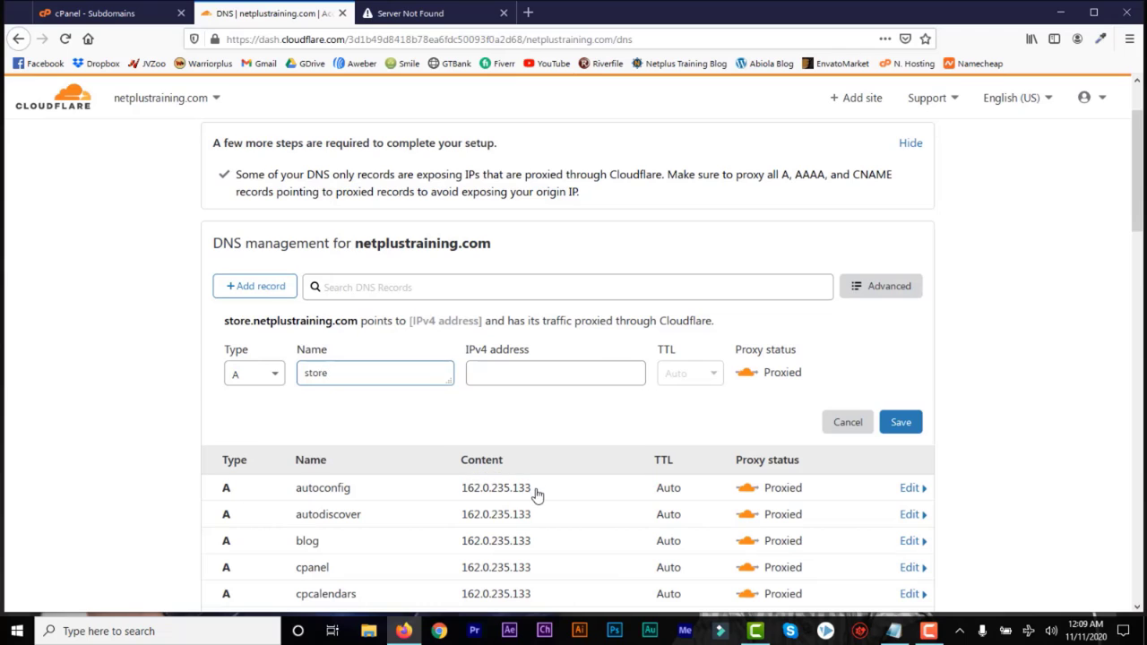
# Copy 162.0.235.133 from the autoconfig record into the IPv4 address and save the record.
pyautogui.moveTo(534, 493); pyautogui.dragTo(462, 502)
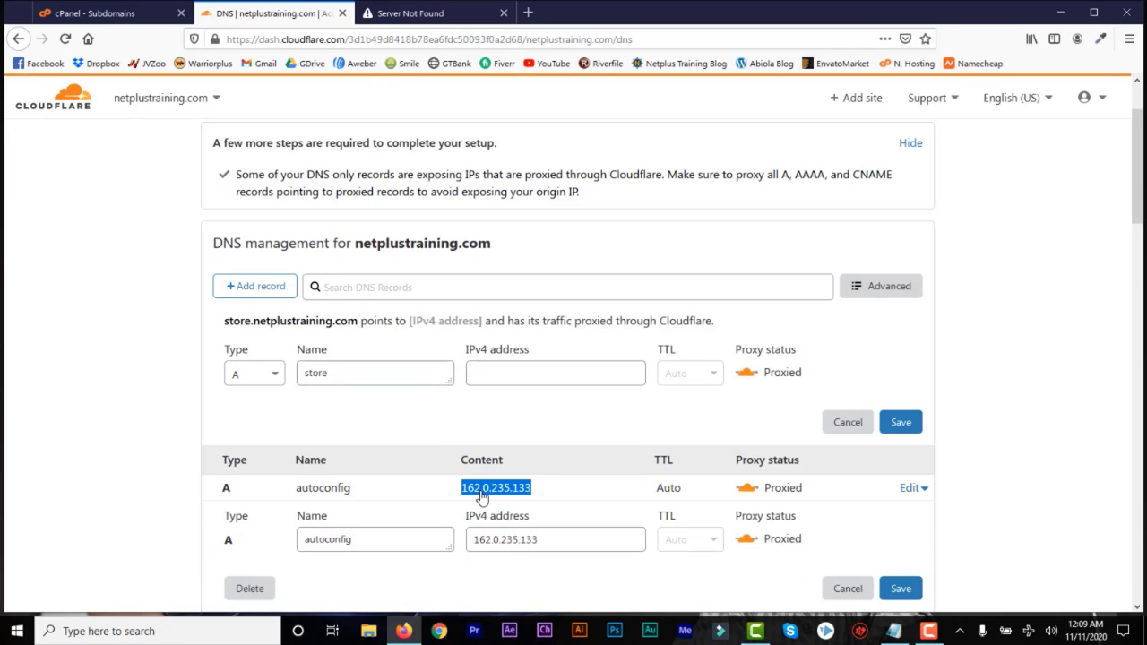
pyautogui.rightClick(483, 498)
pyautogui.click(491, 504)
pyautogui.click(503, 371)
pyautogui.rightClick(504, 372)
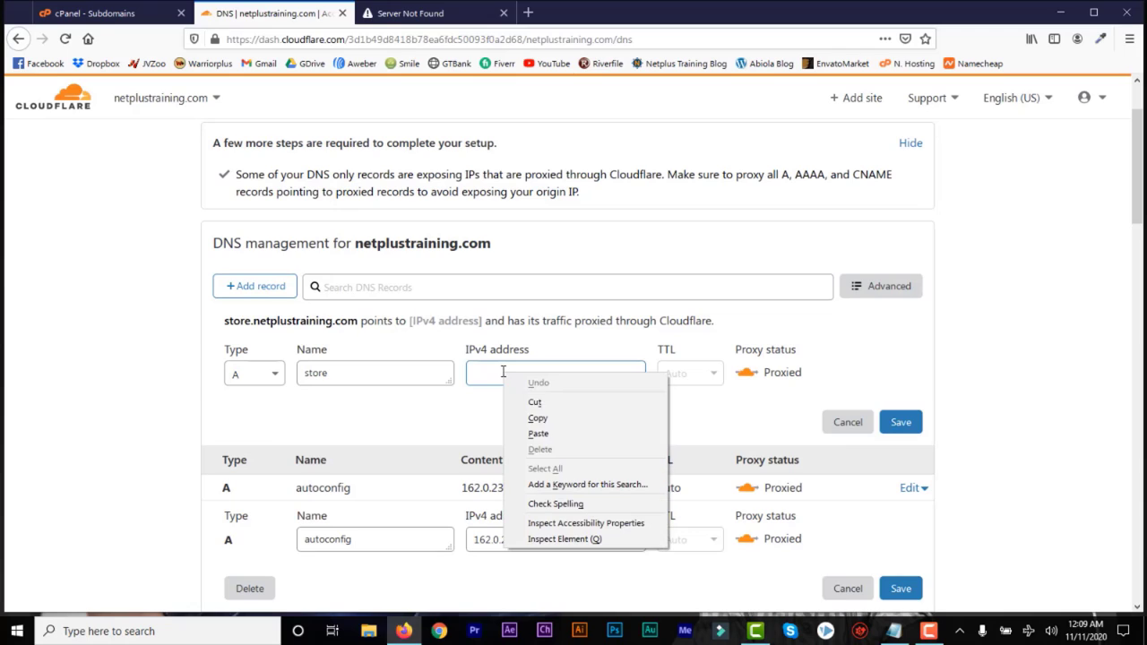
pyautogui.click(539, 434)
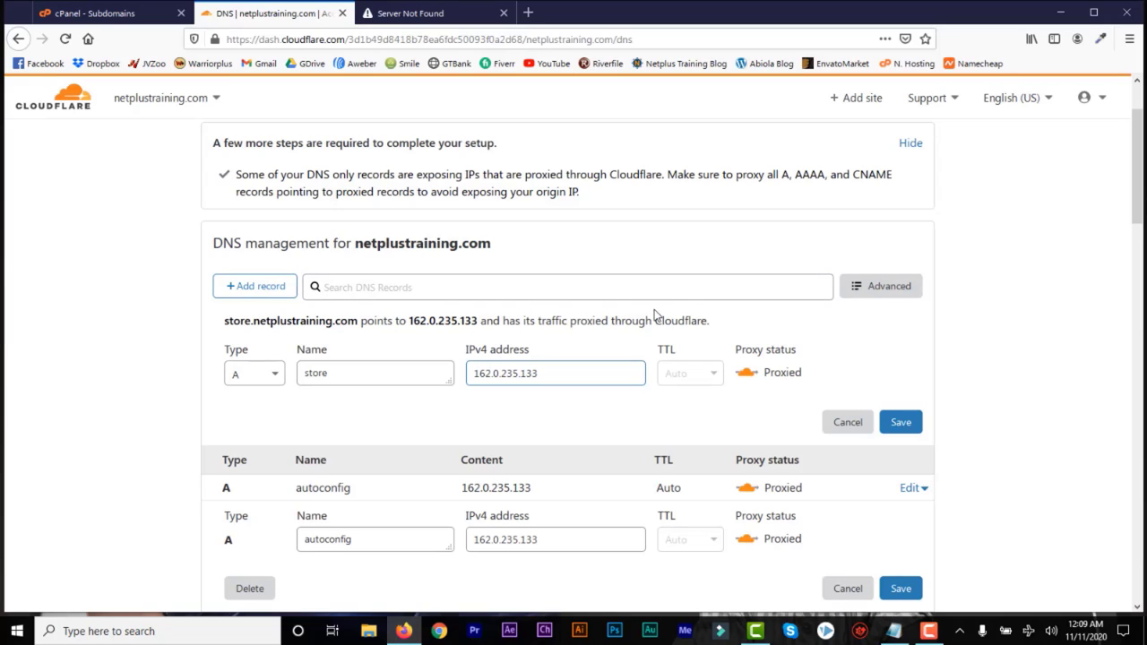
pyautogui.click(900, 425)
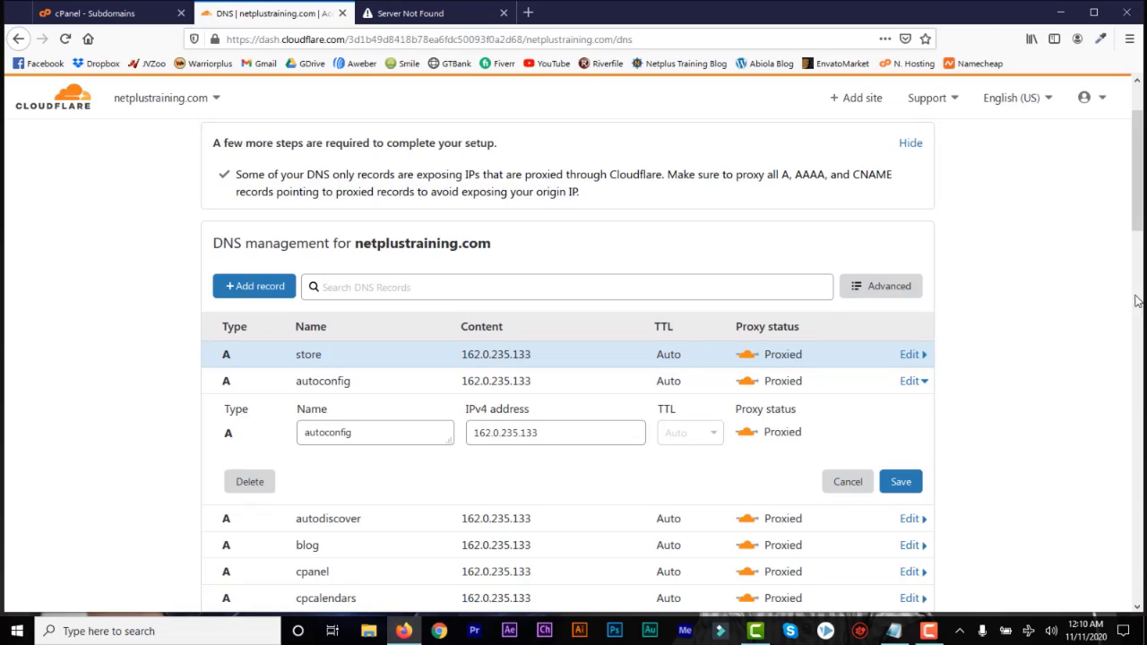
# Reload store.netplustraining.com until it shows the 'Index of /' listing with cgi-bin/.
pyautogui.click(420, 14)
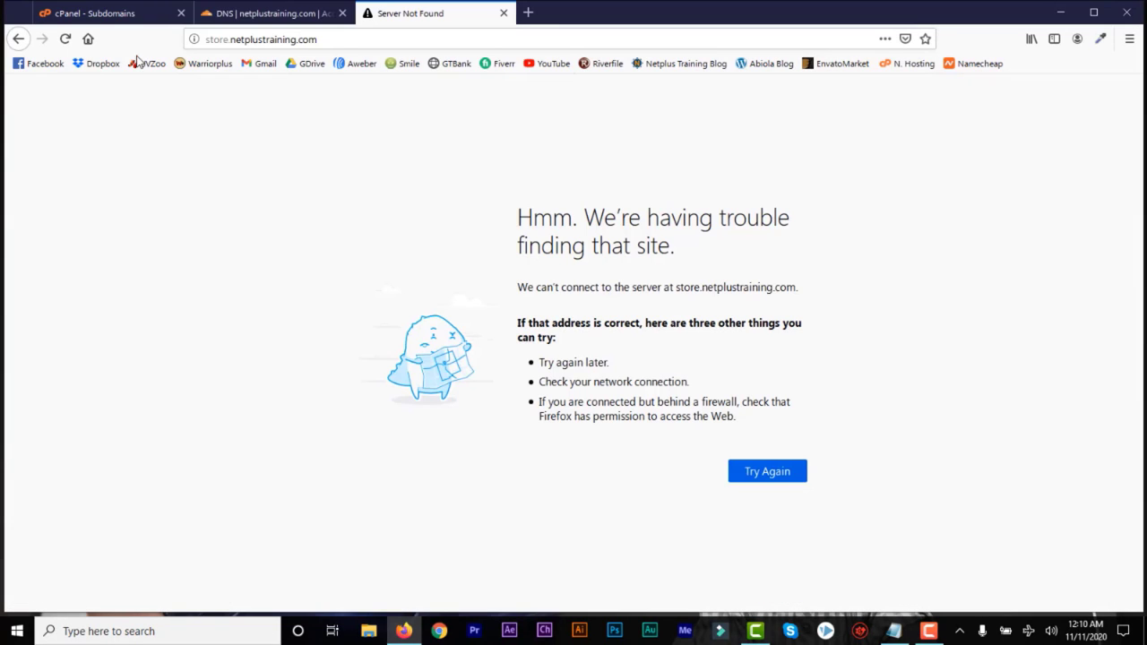
pyautogui.click(67, 41)
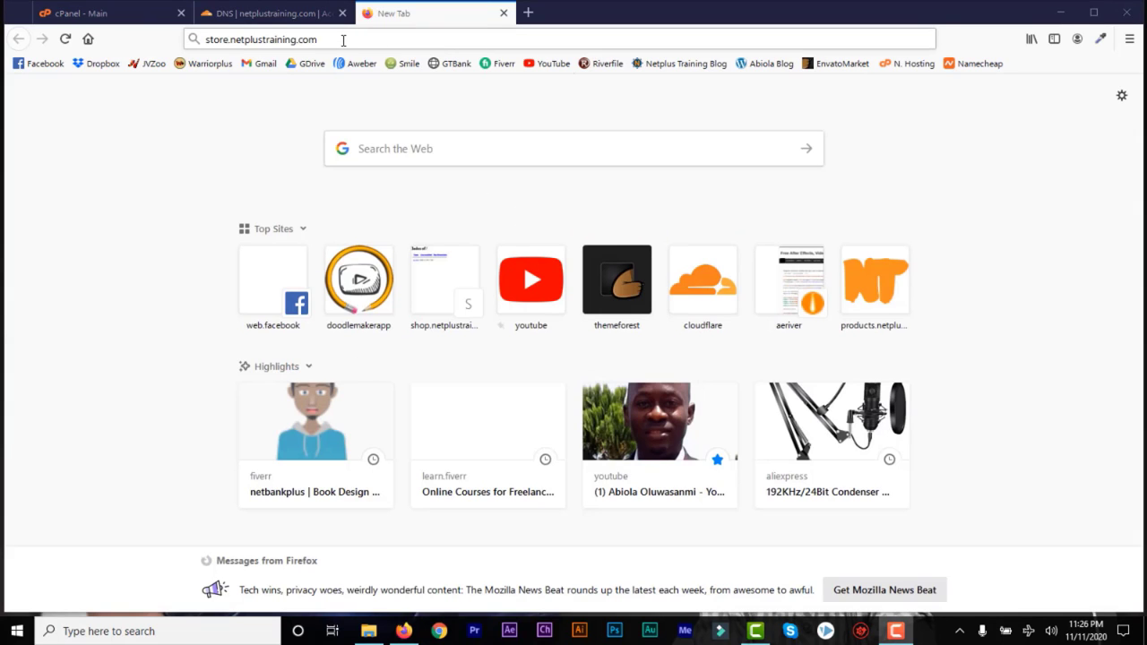
pyautogui.click(344, 40)
pyautogui.press('Return')
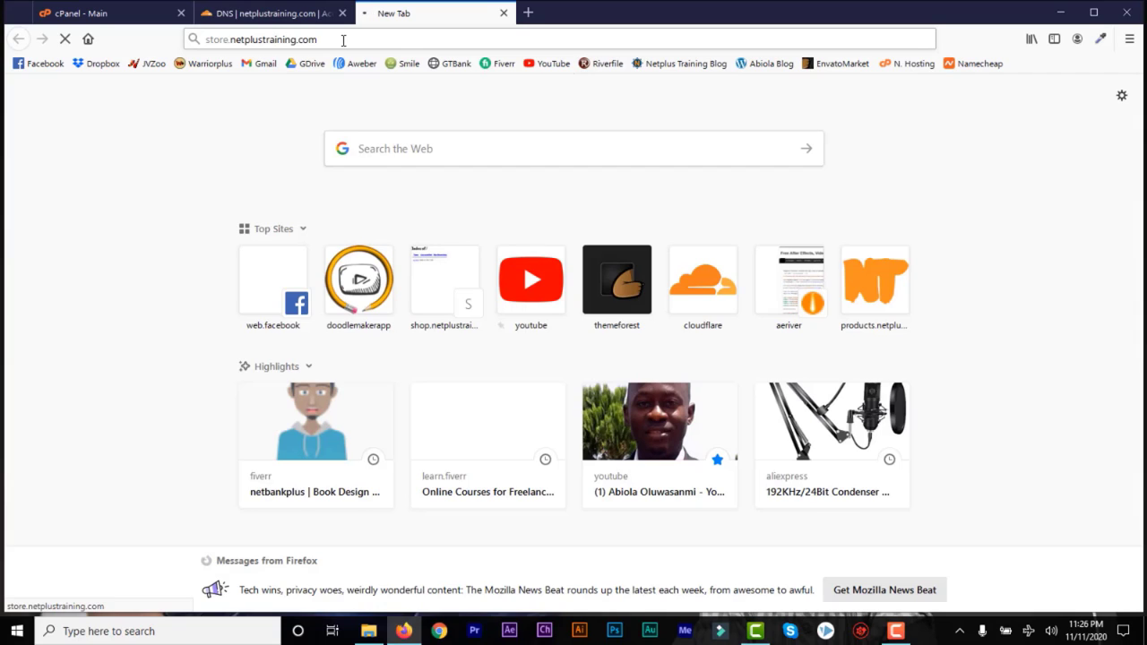
# Check the store site's padlock details show a secure connection verified by Cloudflare, Inc.
pyautogui.click(215, 40)
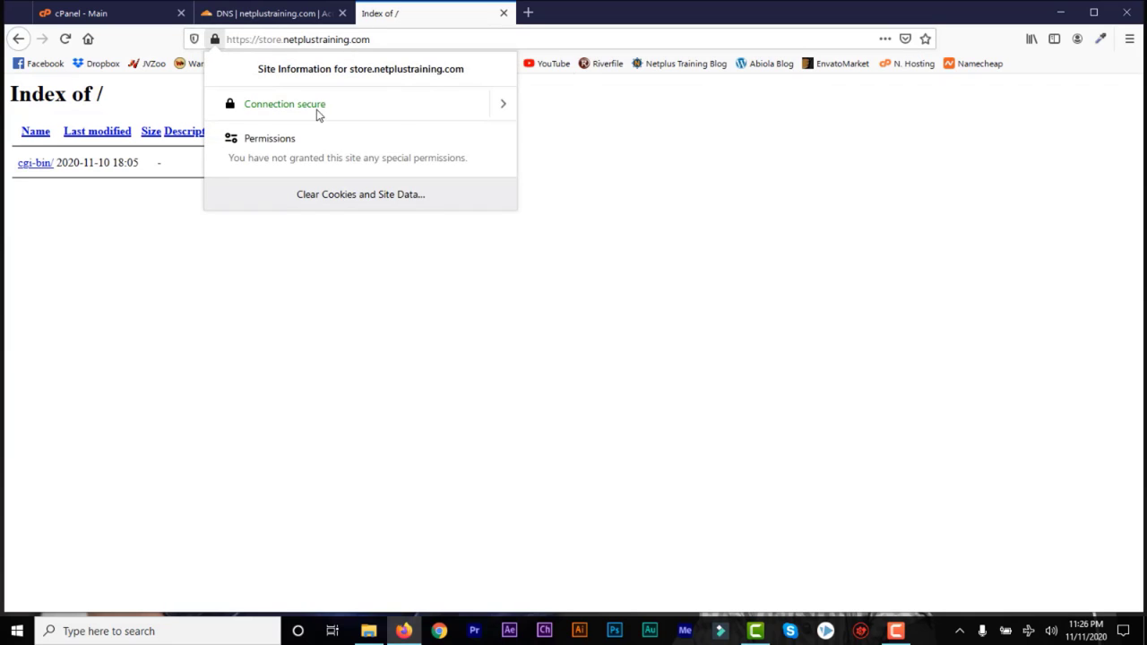
pyautogui.click(502, 105)
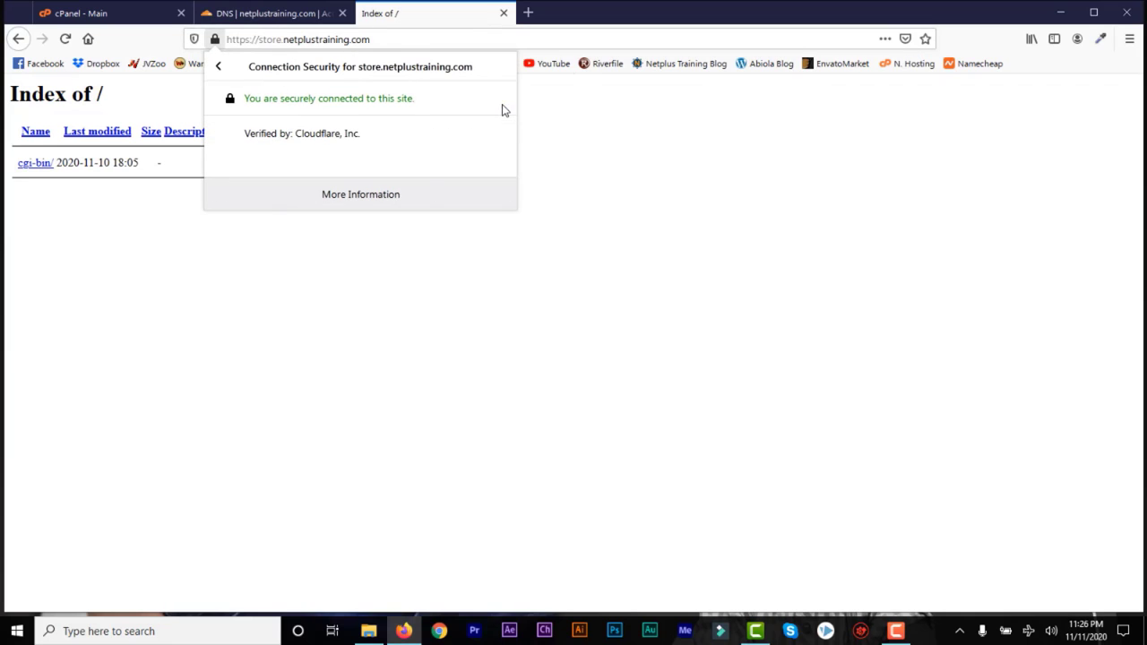
pyautogui.click(253, 13)
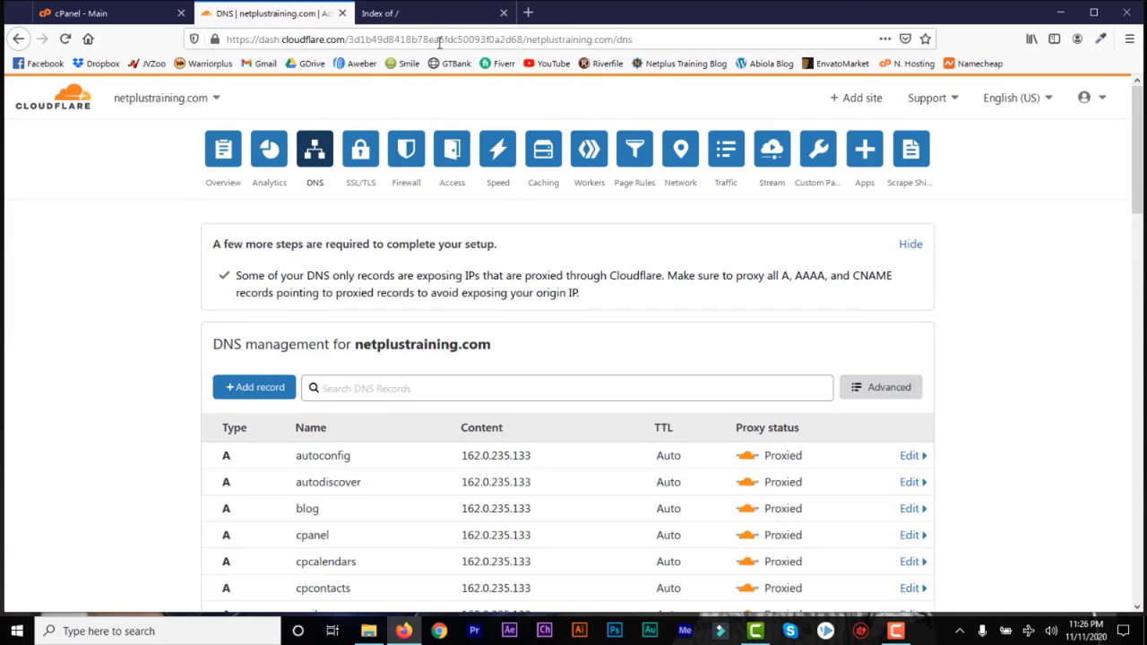
pyautogui.click(392, 12)
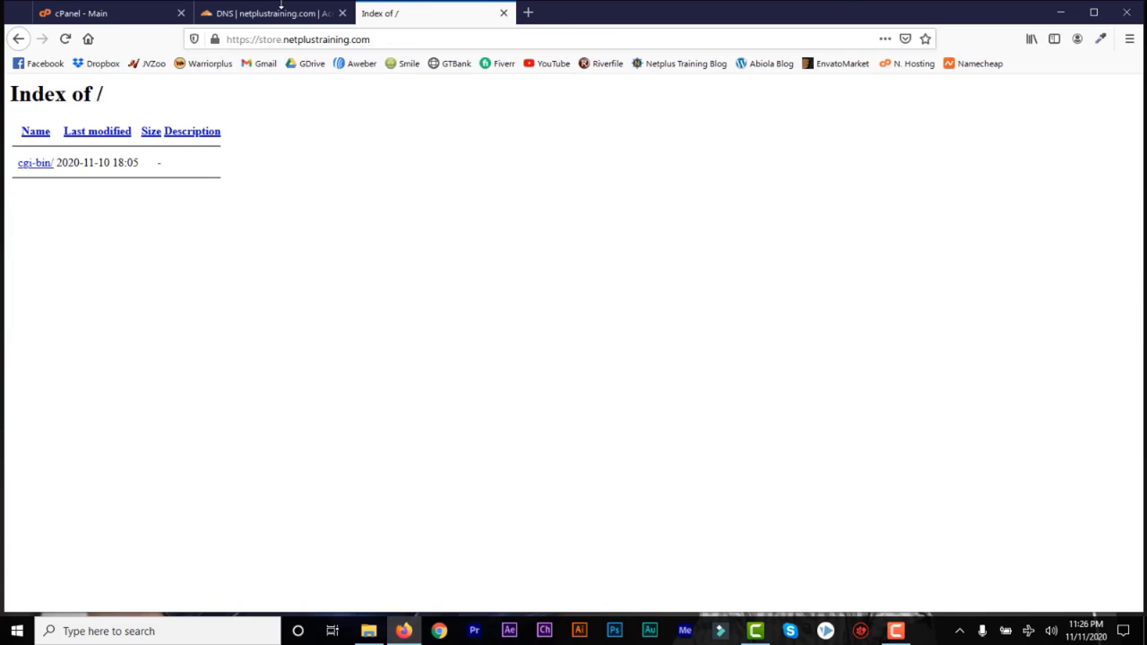
pyautogui.click(280, 11)
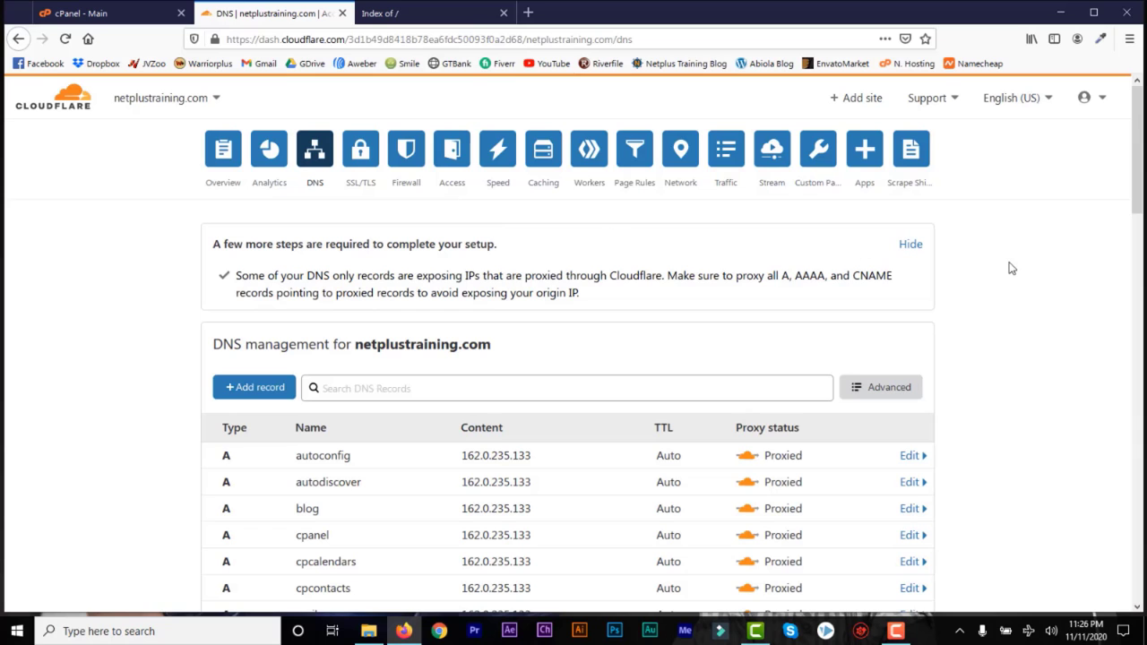